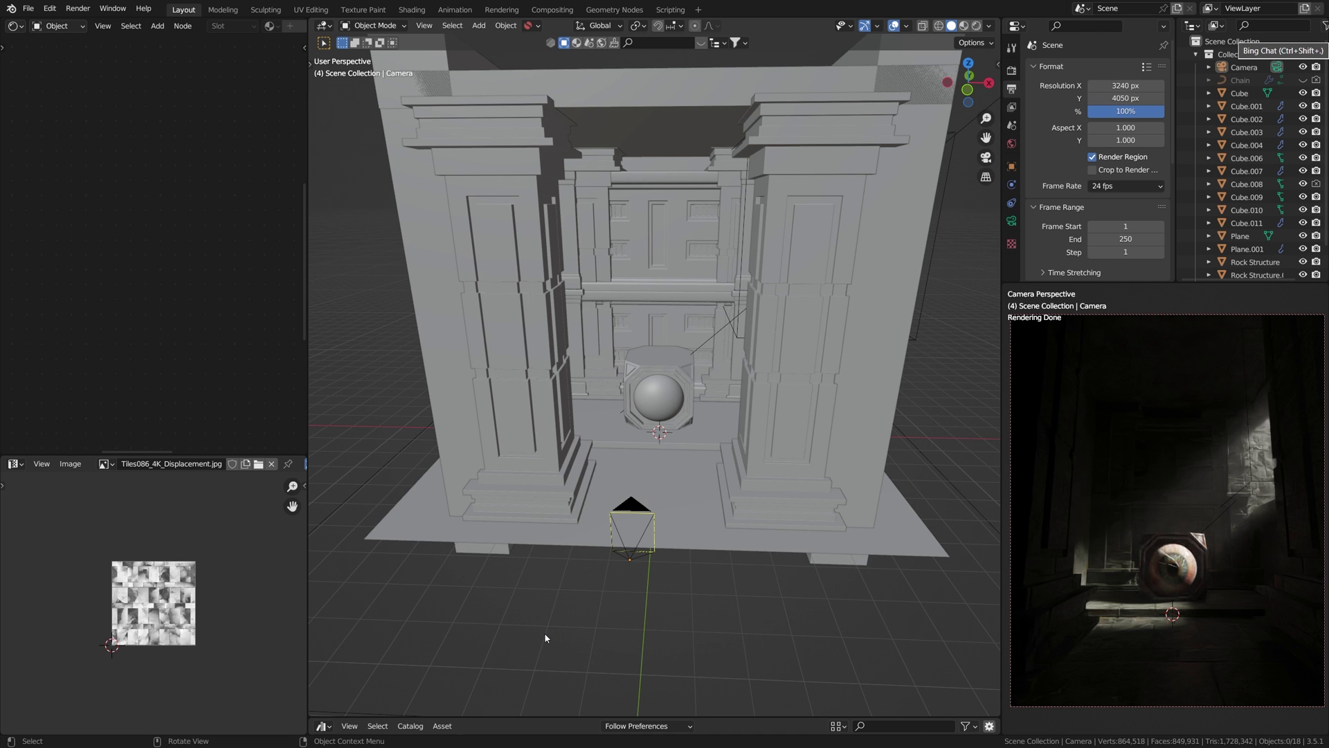
Look over the temple scene from several angles and save the file.
middle_click_drag(545, 633, 750, 439)
scroll(693, 485, "down", 7)
left_click(764, 349)
key("ctrl+s")
left_click(744, 360)
scroll(708, 379, "up", 9)
middle_click_drag(710, 351, 625, 408)
scroll(625, 408, "up", 3)
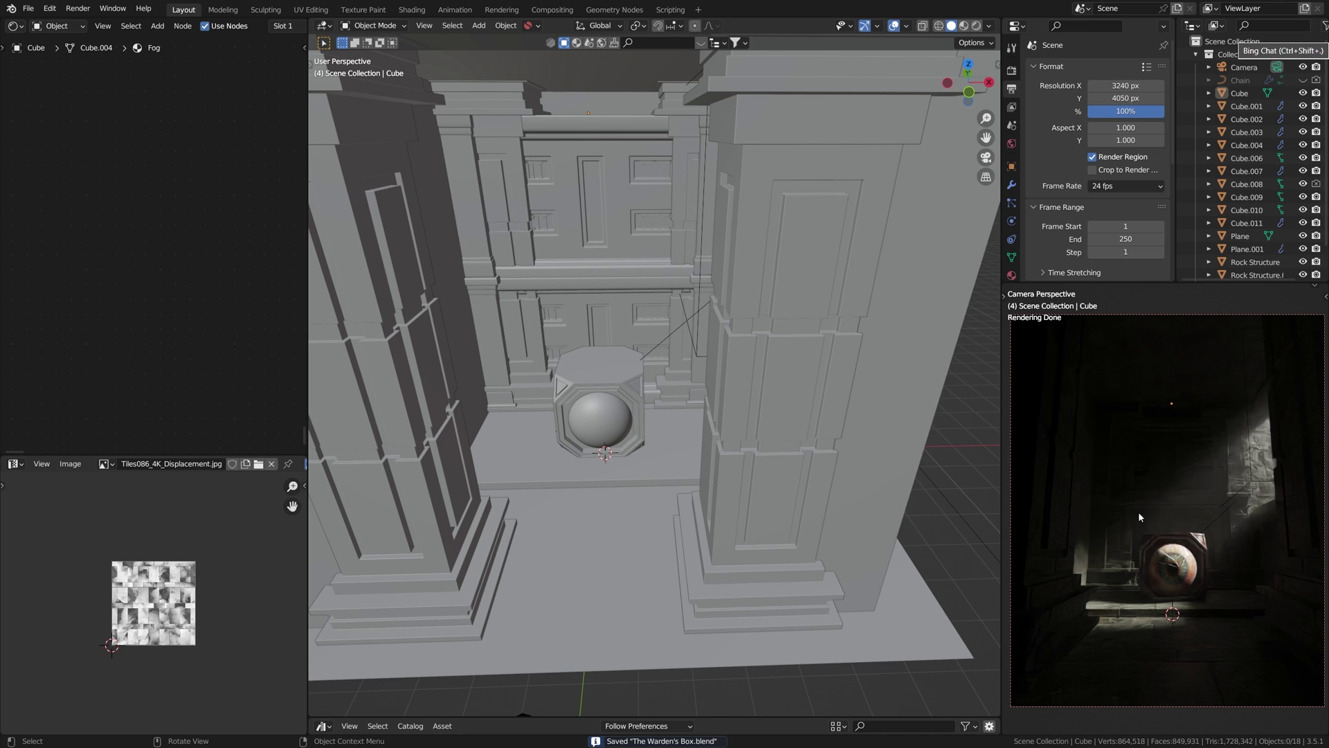
Isolate the eyeball sphere inside the box in local view and save the file.
middle_click_drag(698, 496, 785, 502, "shift")
left_click(695, 411)
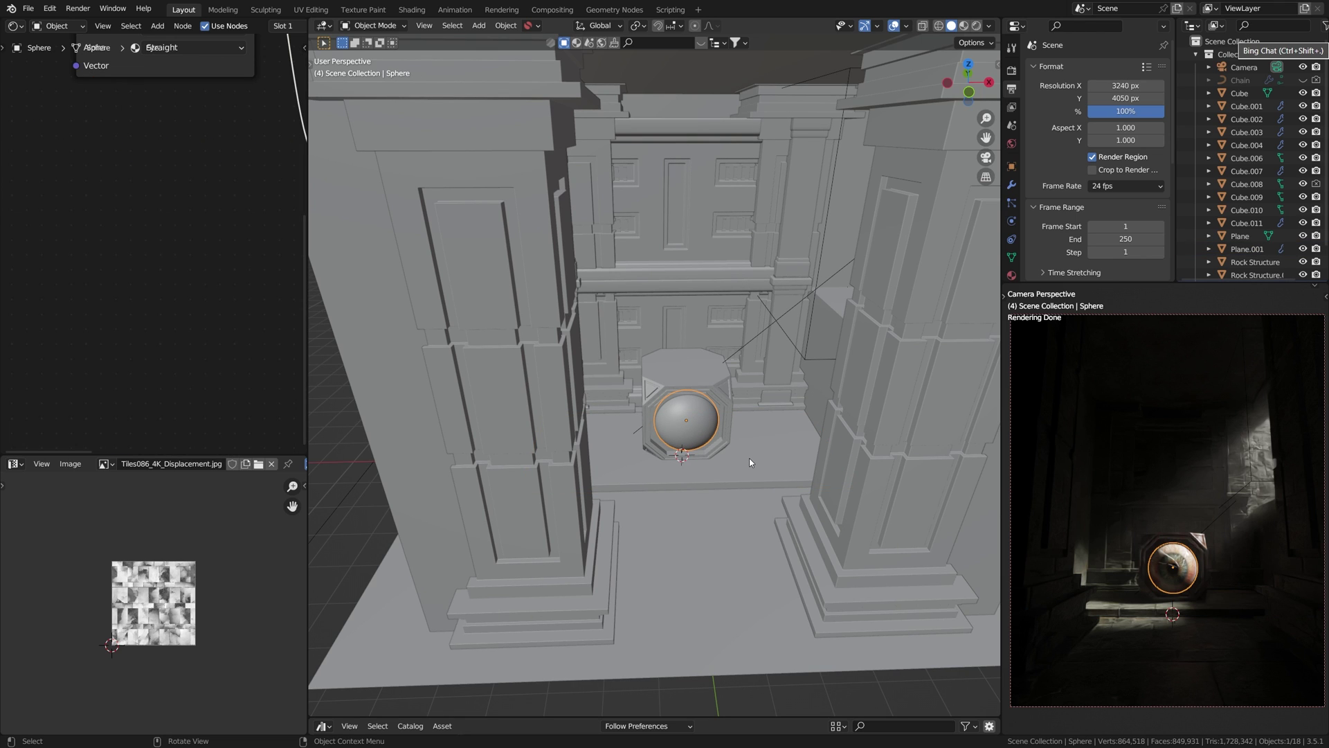
key("KP_Divide")
scroll(718, 397, "down", 5)
mouse_move(718, 397)
middle_mouse_down()
mouse_move(562, 388)
mouse_move(789, 413)
mouse_move(715, 409)
mouse_move(735, 409)
middle_mouse_up()
left_click(845, 407)
key("ctrl+s")
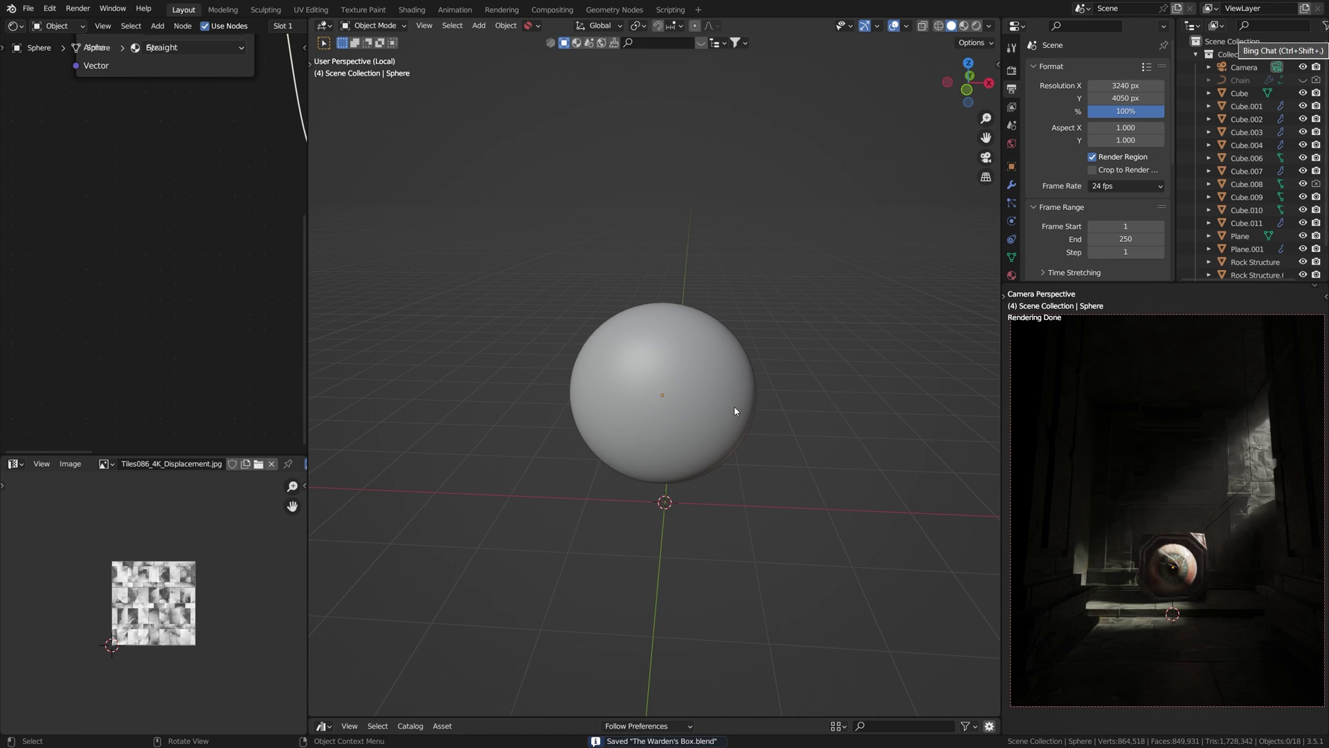
Switch the main viewport to Material Preview shading to show the eyeball's texture, and save the file.
left_click(720, 389)
left_click(832, 379)
left_click(708, 388)
left_click(963, 25)
mouse_move(768, 456)
middle_mouse_down("shift")
mouse_move(757, 505)
mouse_move(657, 450)
mouse_move(576, 440)
mouse_move(558, 459)
mouse_move(938, 447)
mouse_move(754, 447)
mouse_move(785, 467)
middle_mouse_up("shift")
scroll(761, 497, "up", 4)
scroll(854, 465, "down", 3)
left_click(853, 463)
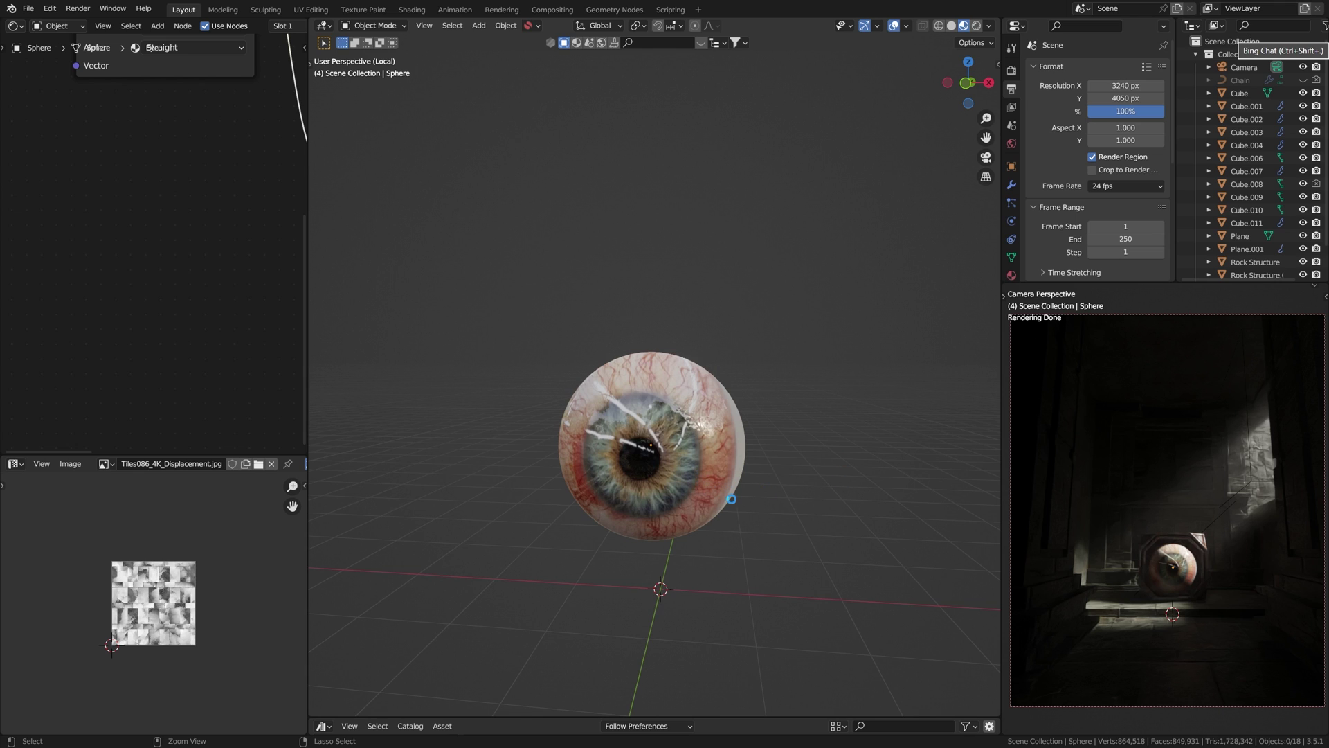
key("ctrl+s")
Examine the textured eyeball from the side and its UV layout over the eyeball image.
scroll(840, 369, "down", 3)
scroll(668, 400, "up", 4)
left_click(709, 413)
middle_click_drag(709, 413, 711, 481)
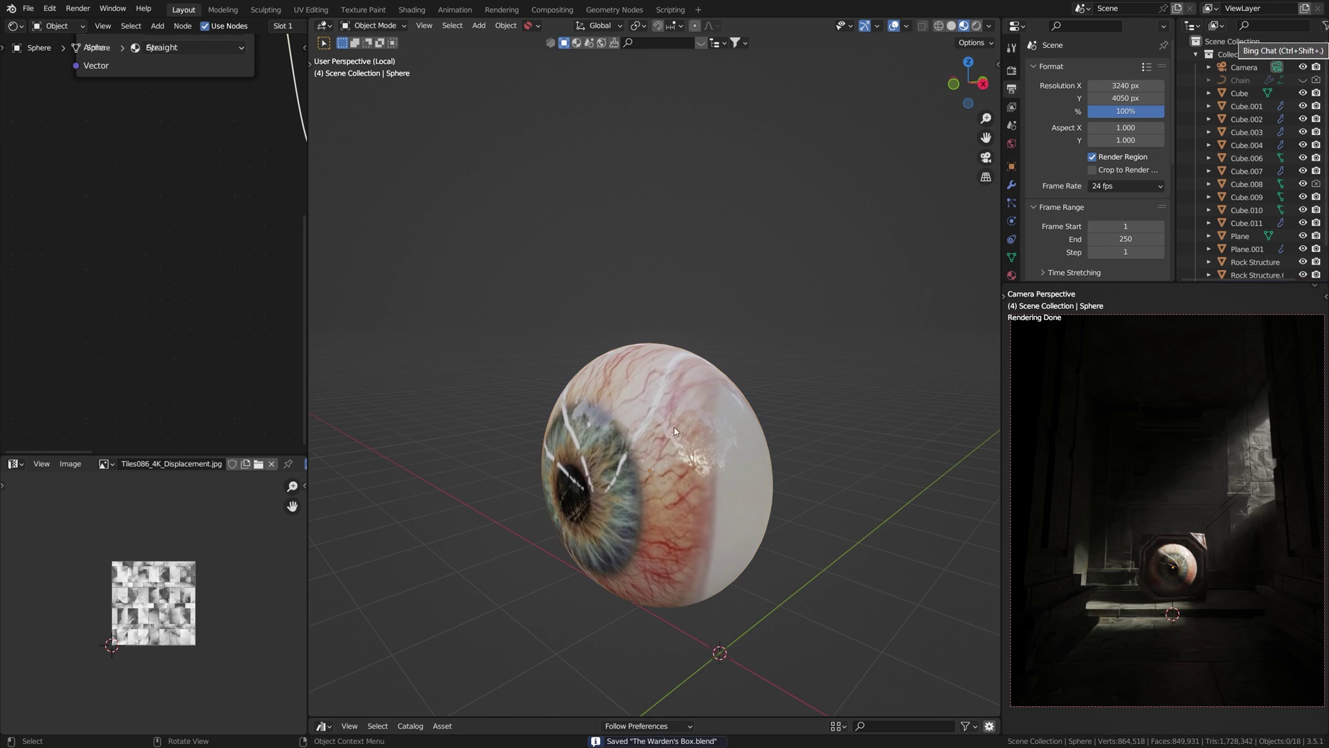
key("Tab")
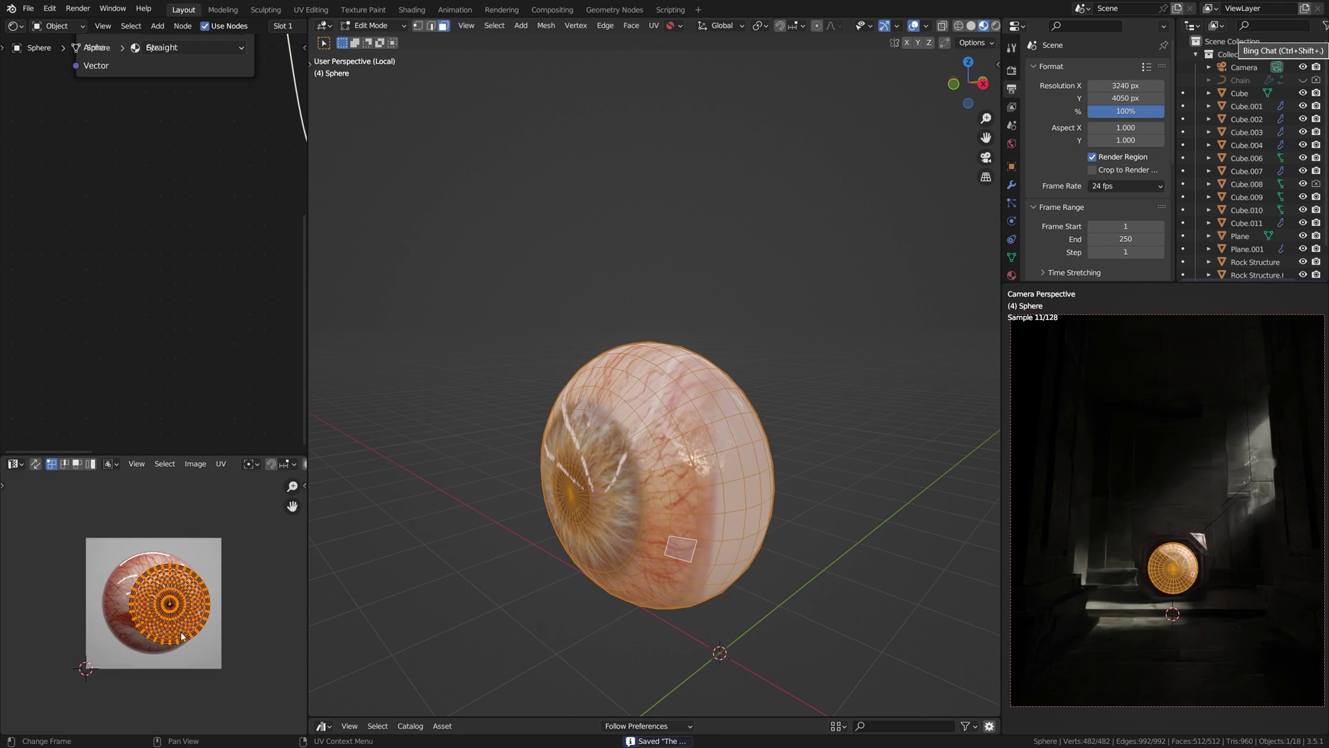
key("Tab")
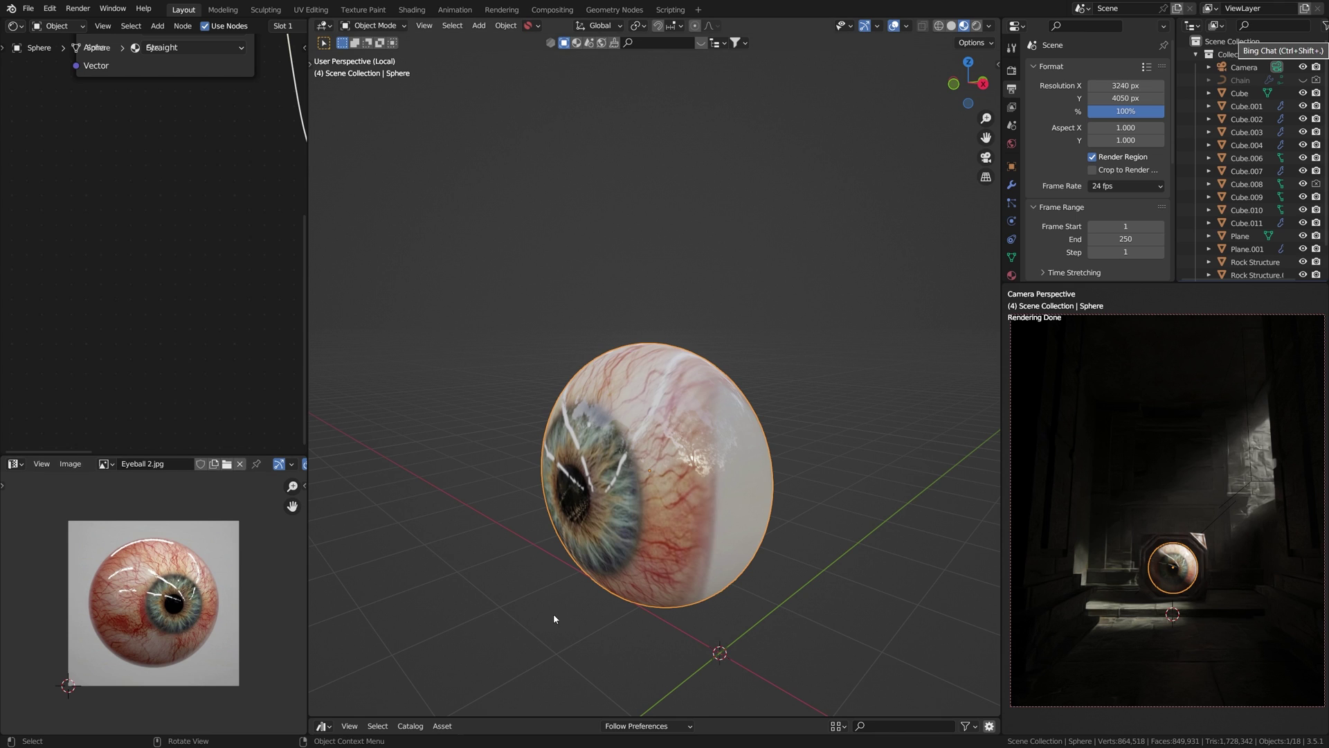
middle_click_drag(563, 613, 608, 578)
scroll(194, 235, "down", 6)
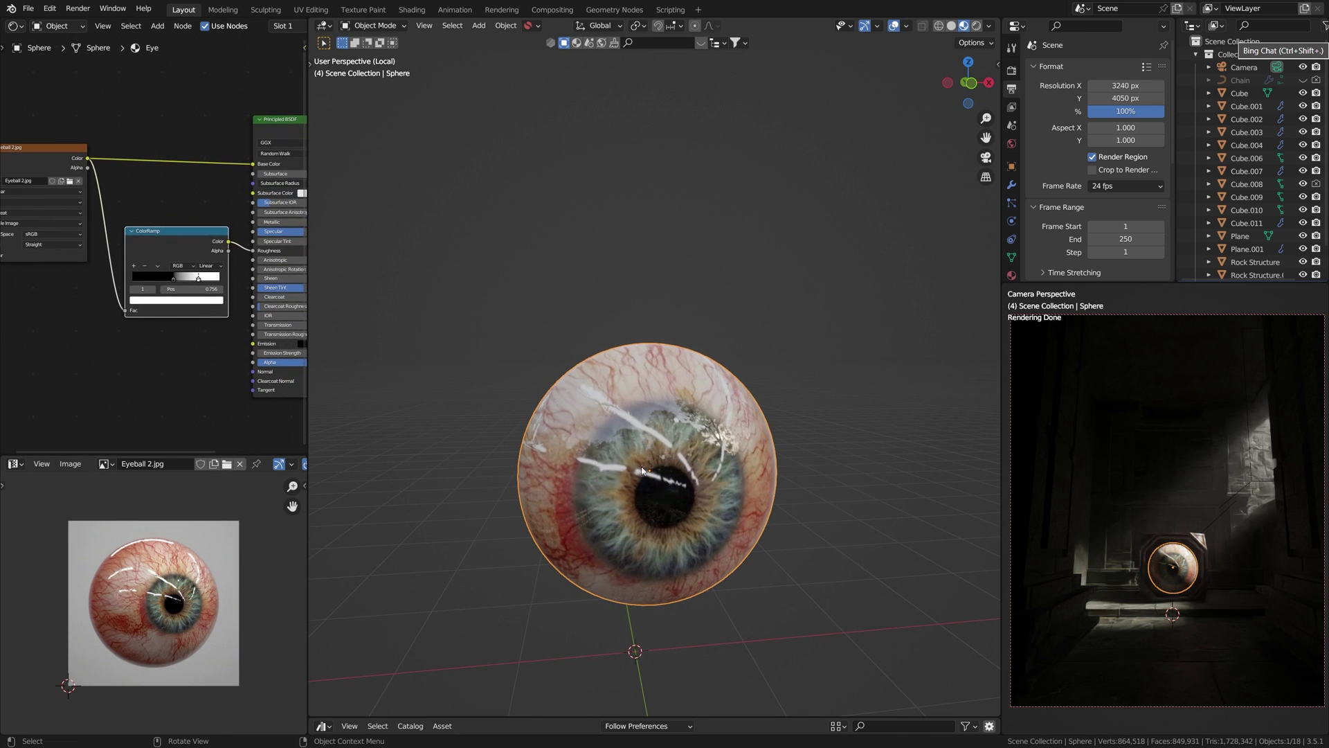
Examine the Eye material's node network, including the ColorRamp feeding the Principled BSDF roughness.
left_click(227, 373)
middle_click_drag(164, 309, 147, 336)
scroll(147, 336, "down", 1)
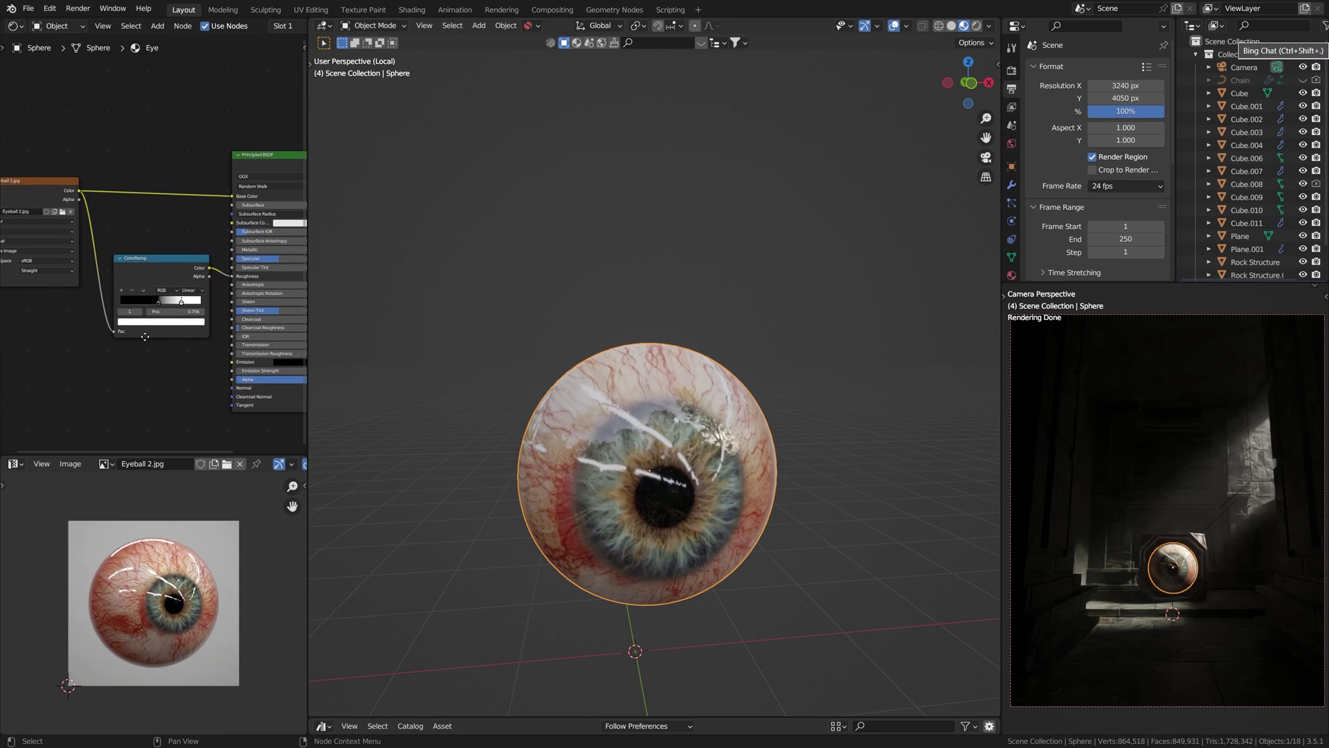
scroll(256, 31, "down", 4)
scroll(262, 29, "up", 5)
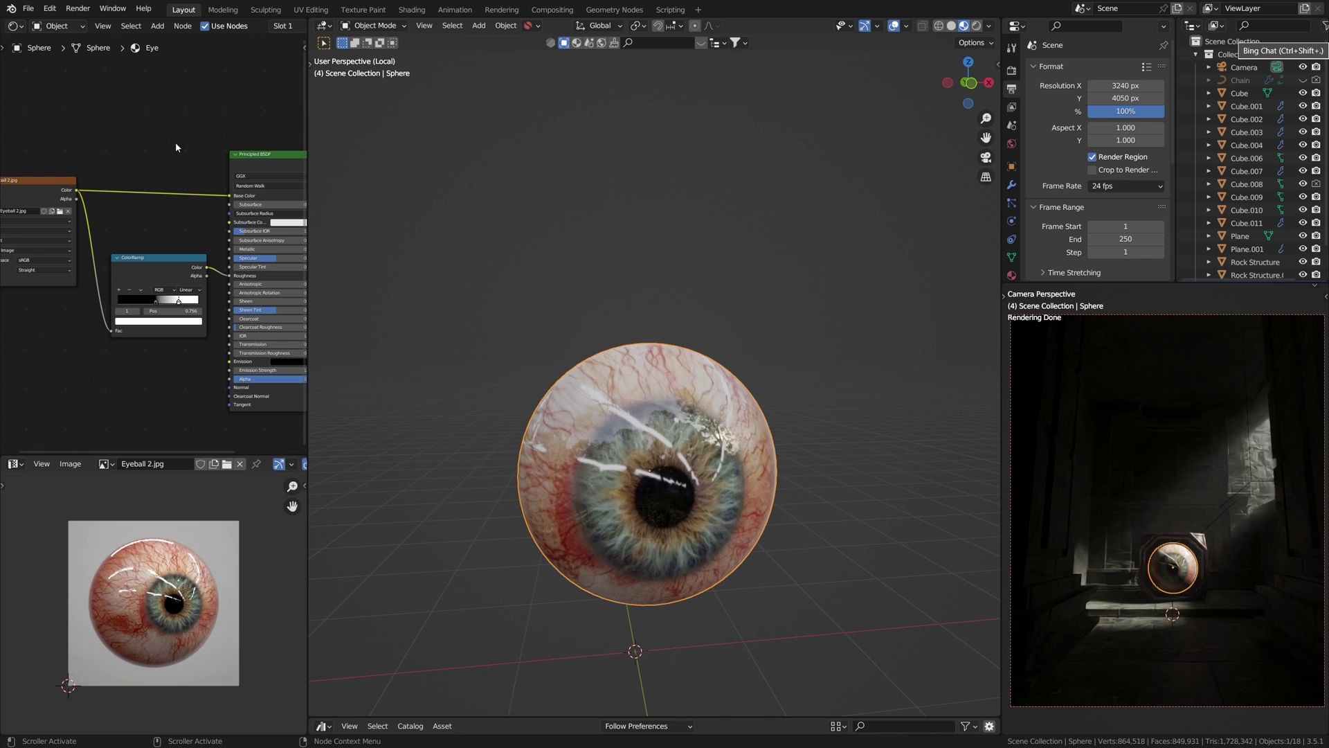
middle_click_drag(176, 142, 221, 122)
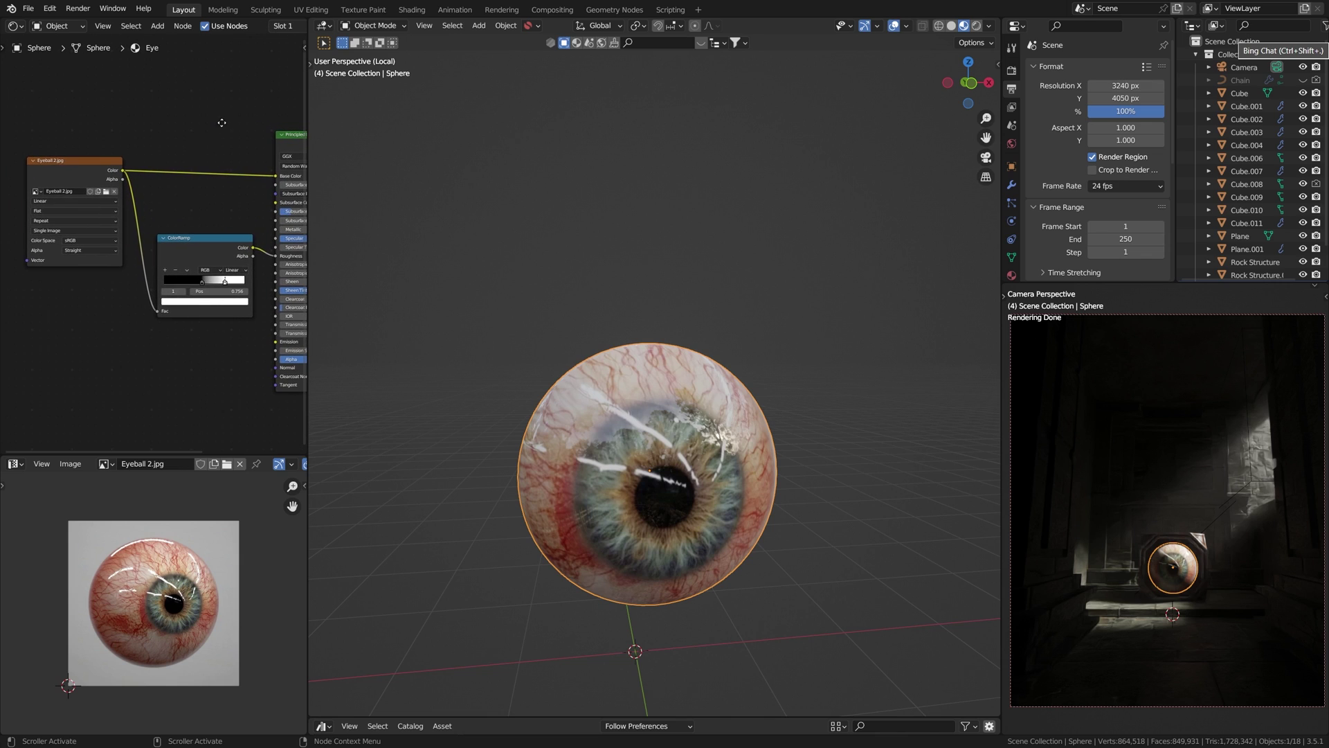
left_click(58, 162)
left_click(170, 147)
middle_click_drag(230, 154, 218, 156)
Examine the Eyeball 2.jpg image texture node and its connections to the ColorRamp and Principled BSDF.
scroll(155, 208, "up", 10)
middle_click_drag(39, 165, 157, 221)
left_click(209, 149)
scroll(189, 125, "down", 5)
left_click(207, 146)
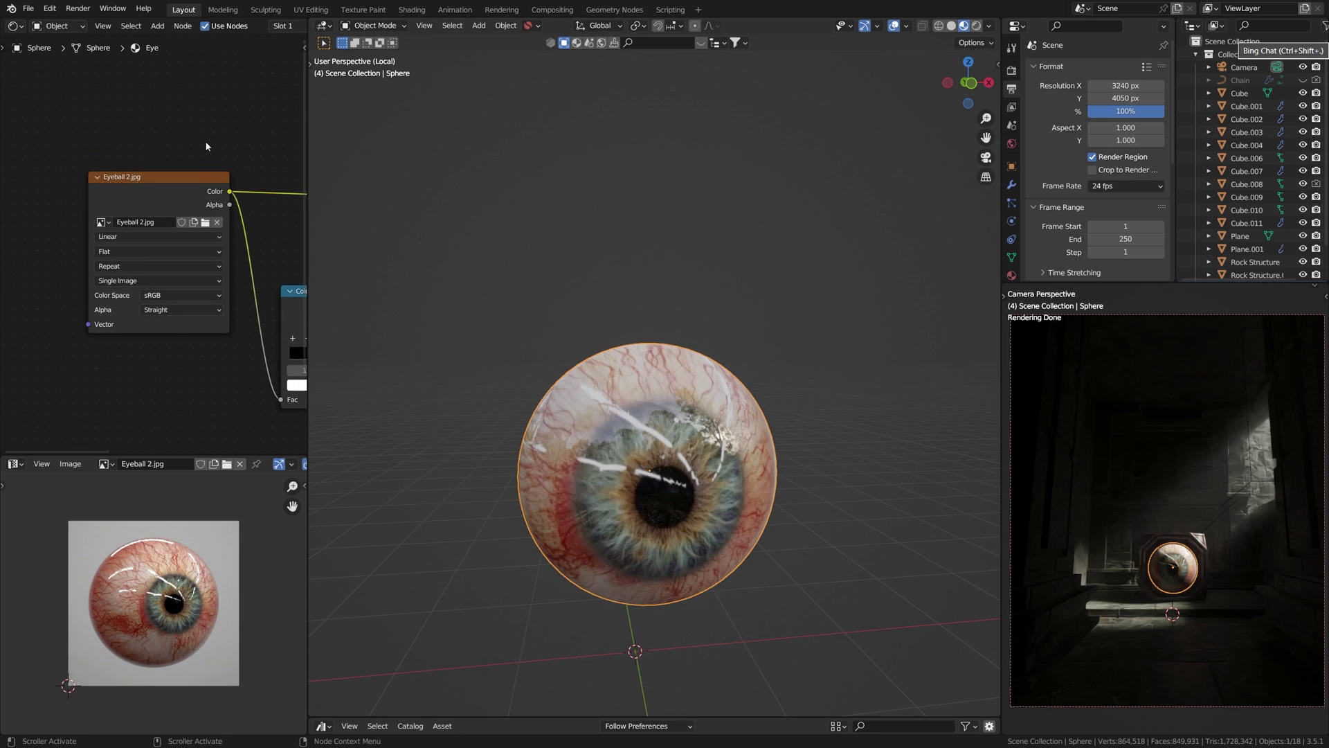
middle_click_drag(216, 207, 159, 191)
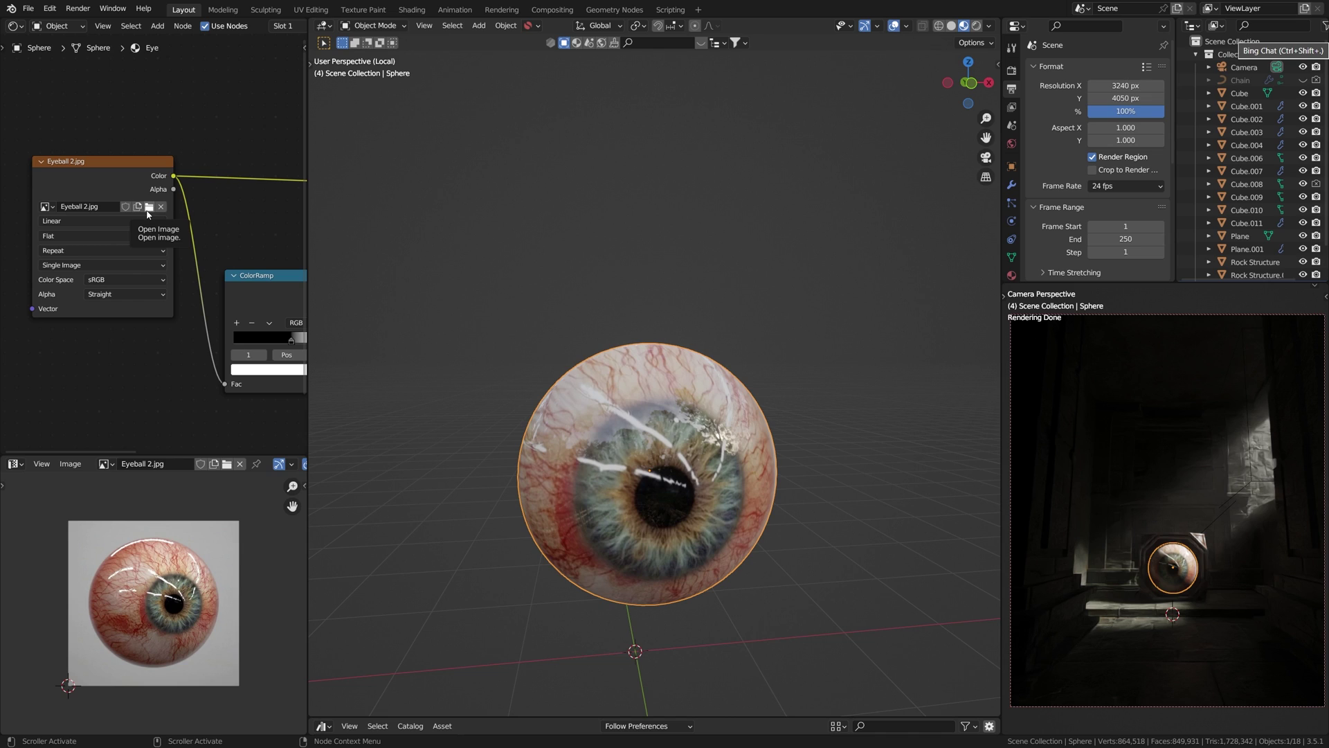
scroll(179, 269, "down", 6)
middle_click_drag(179, 269, 39, 252)
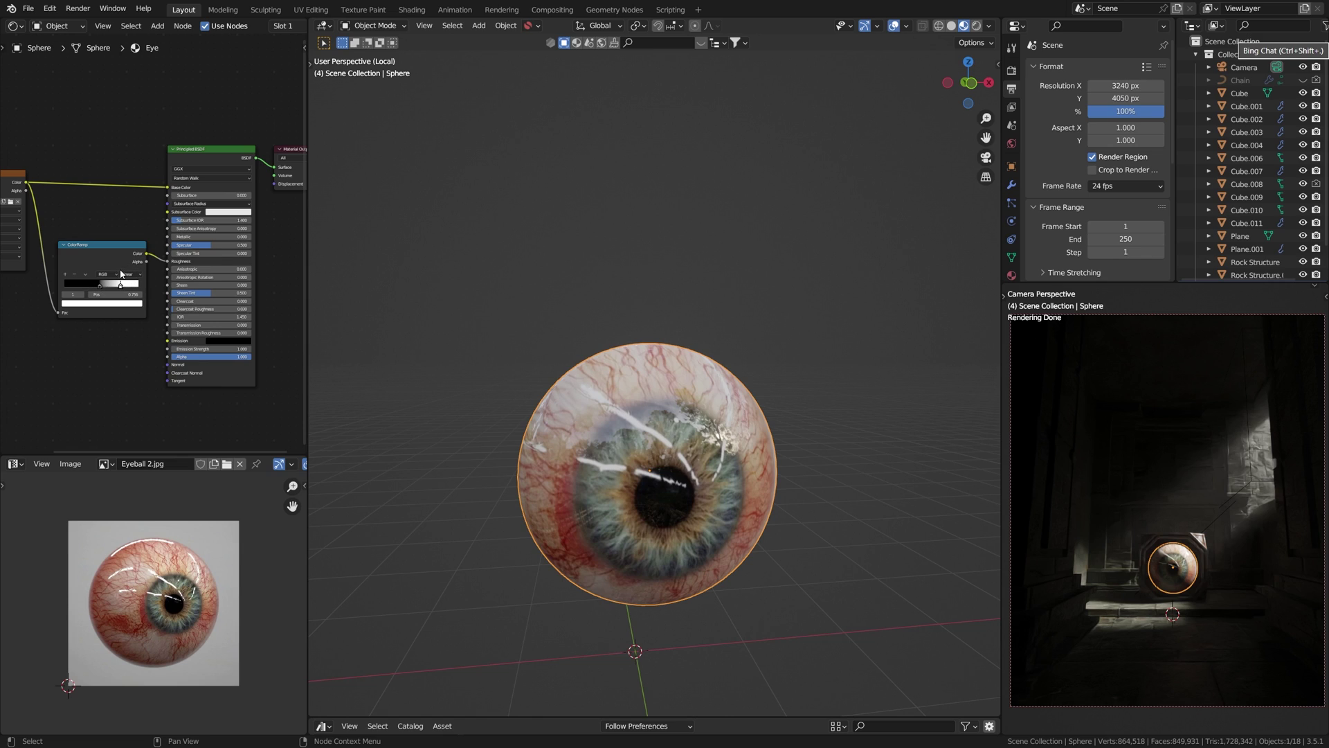
Reset the UV mapping of the whole eyeball sphere and return to Object Mode.
key("Tab")
middle_click_drag(681, 490, 781, 424)
key("u")
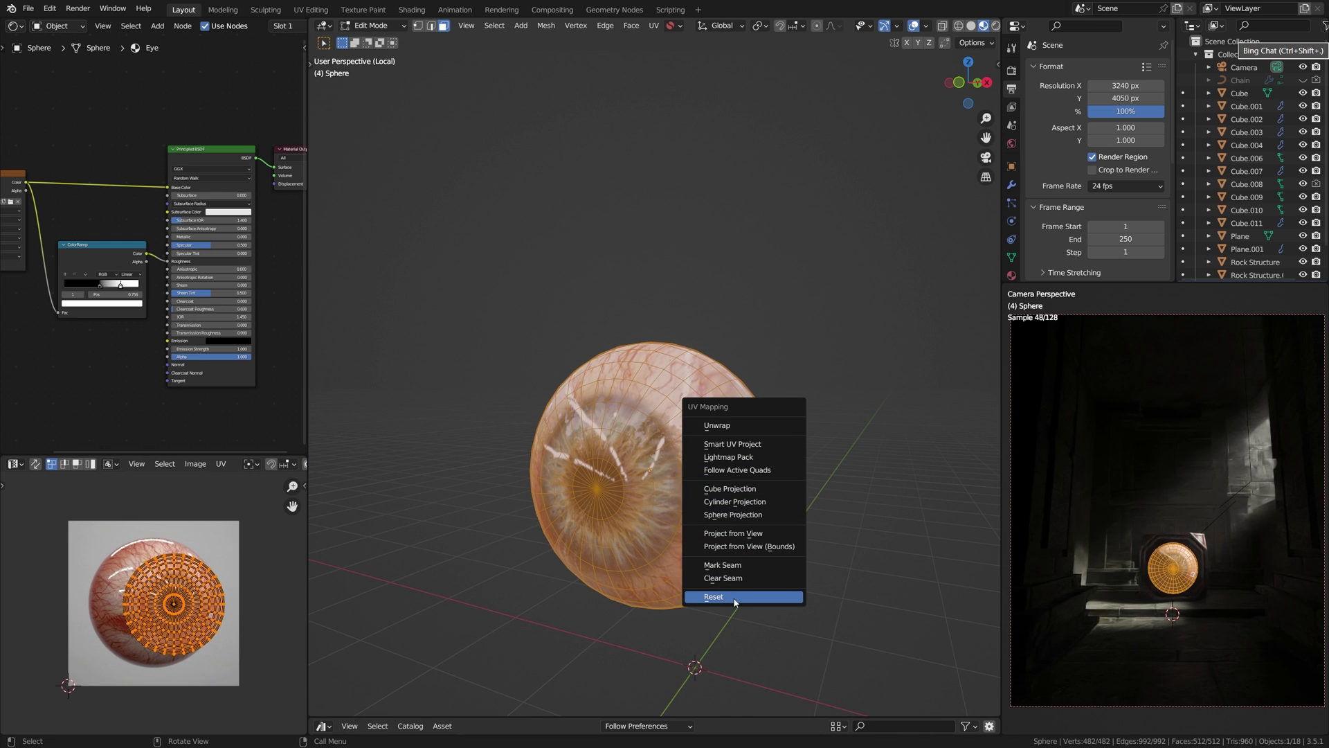
left_click(763, 593)
key("ctrl+Tab")
left_click(748, 493)
Examine how the eyeball image is mapped onto the sphere's faces with the reset UVs.
scroll(720, 477, "up", 6)
middle_click_drag(719, 477, 765, 485)
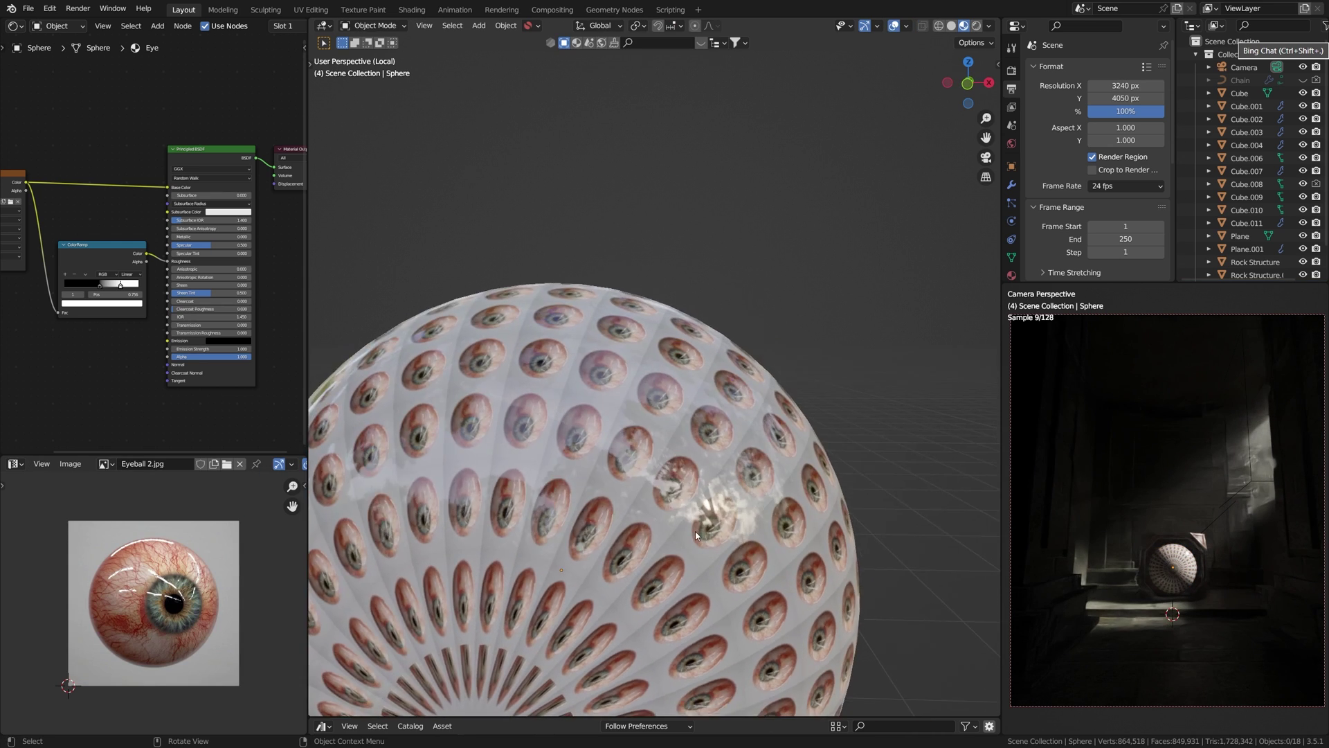
scroll(712, 536, "down", 5)
middle_click_drag(712, 536, 600, 518, "shift")
scroll(741, 431, "up", 7)
scroll(742, 430, "down", 3)
scroll(665, 457, "down", 6)
left_click(692, 416)
scroll(692, 415, "up", 5)
mouse_move(696, 416)
middle_mouse_down()
mouse_move(732, 409)
mouse_move(716, 425)
middle_mouse_up()
scroll(716, 425, "down", 4)
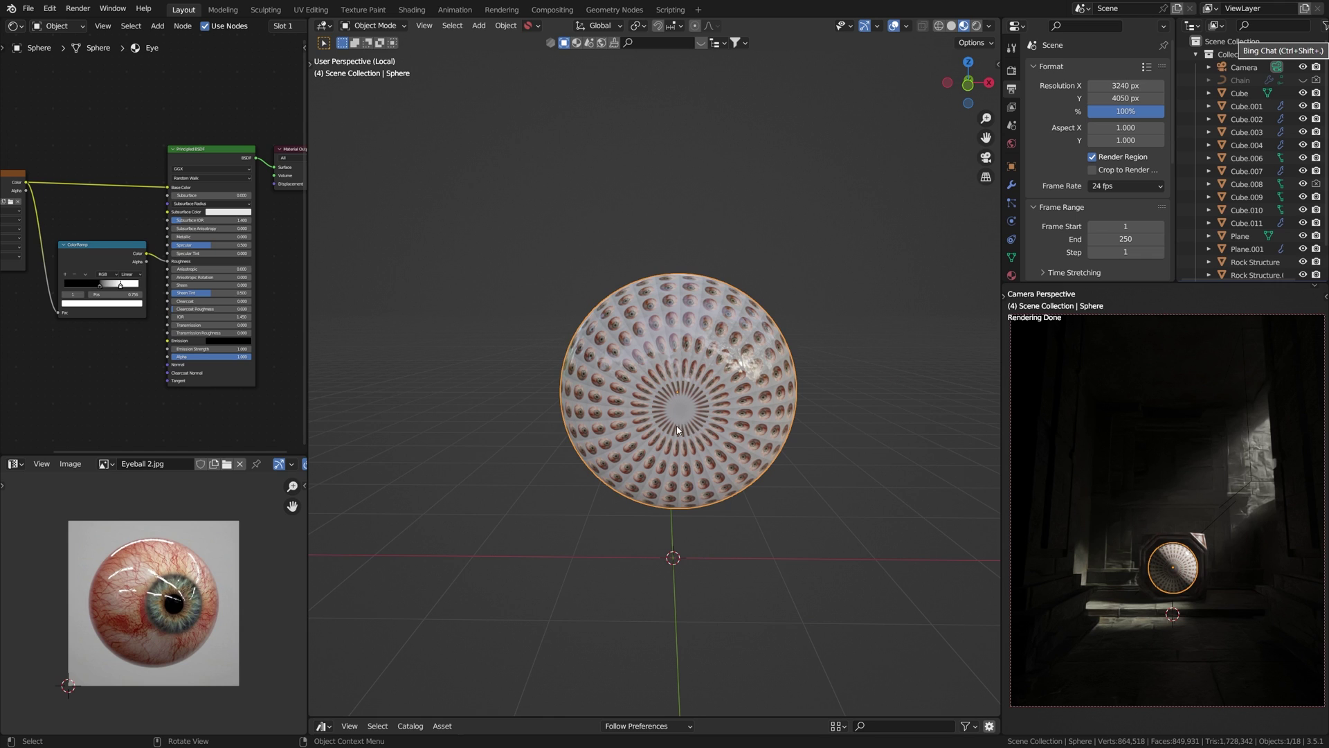
Unwrap the whole sphere with Project from View in the current perspective view and return to Object Mode.
key("Tab")
middle_click_drag(842, 466, 753, 459)
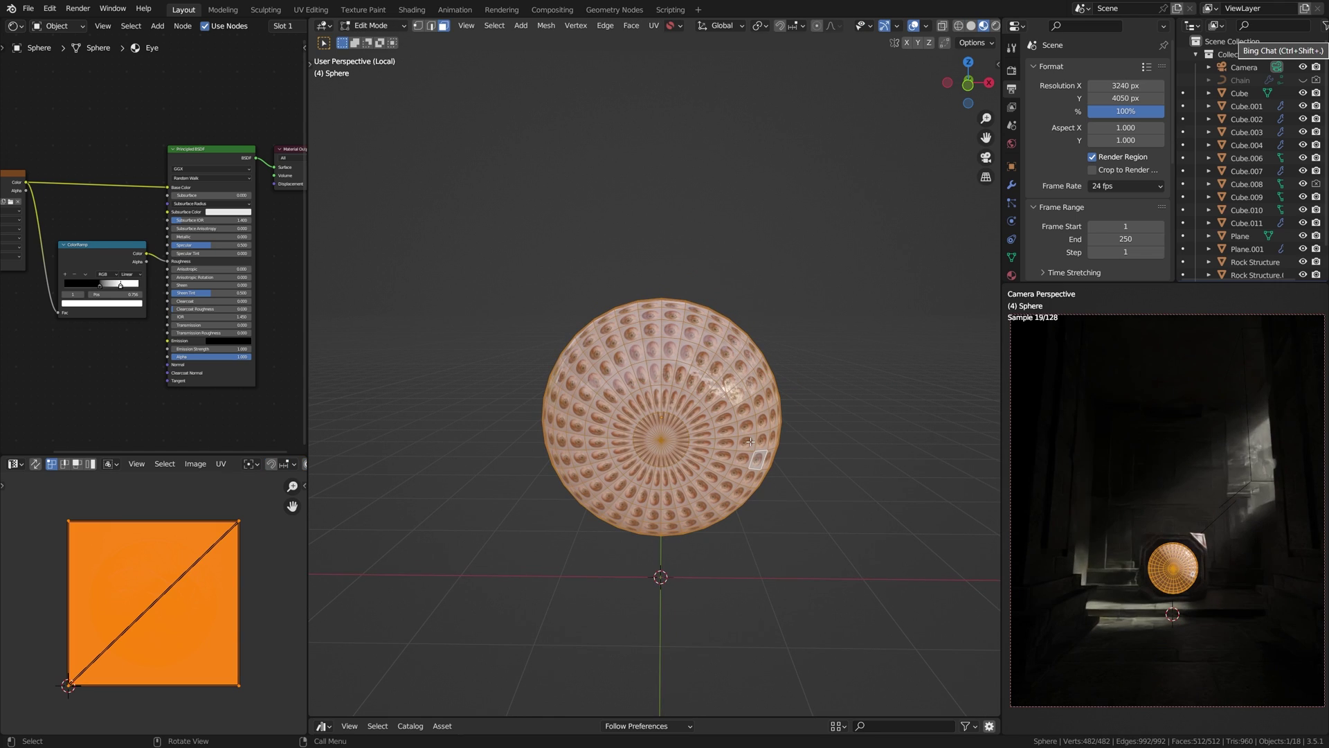
middle_click_drag(626, 269, 785, 451)
key("u")
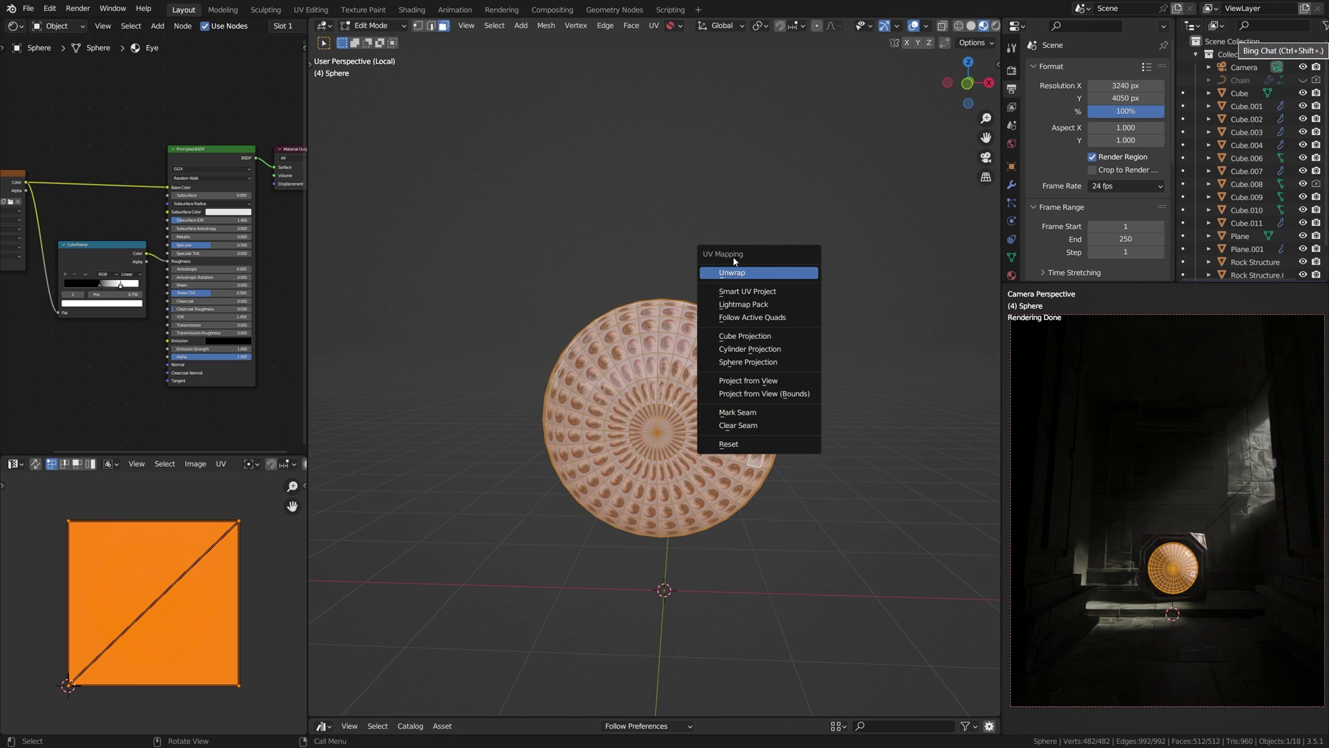
left_click(760, 381)
key("Tab")
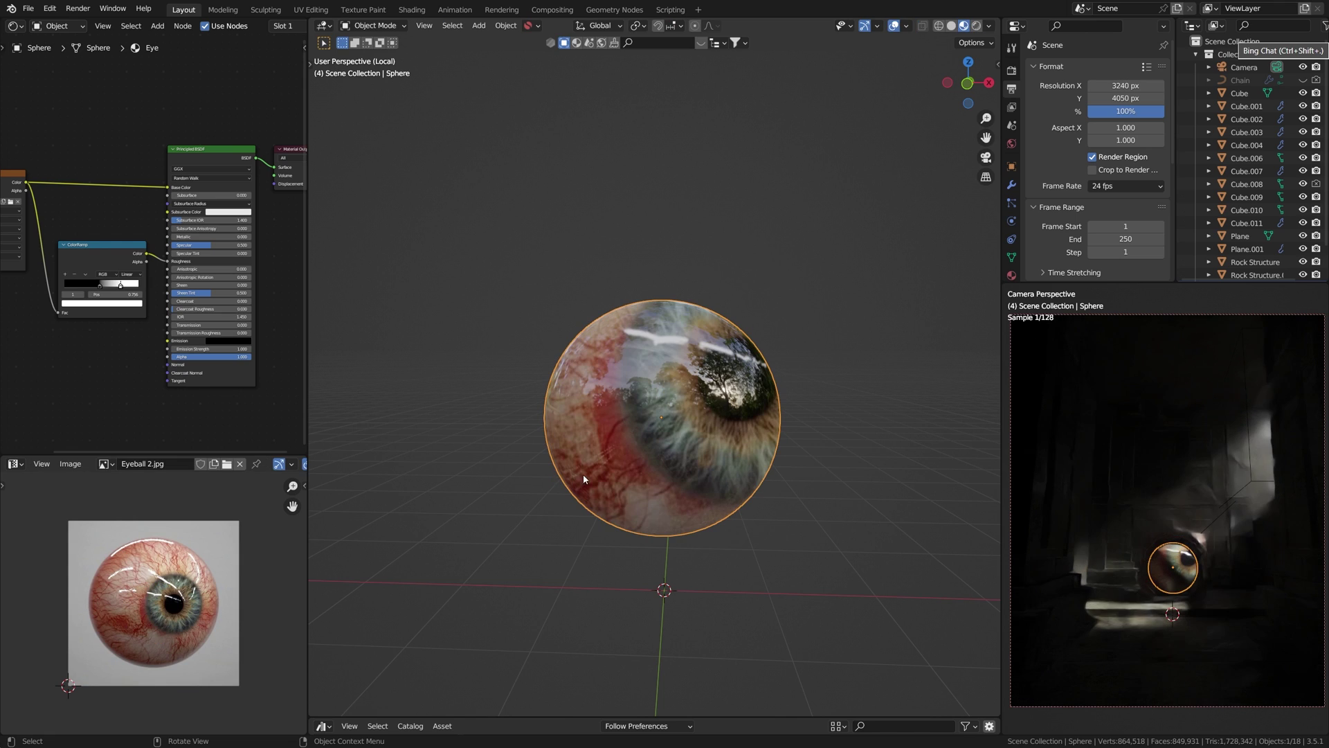
Examine the sphere's projected UV layout against the eyeball image in Edit Mode.
scroll(785, 450, "up", 3)
scroll(631, 479, "down", 2)
key("Tab")
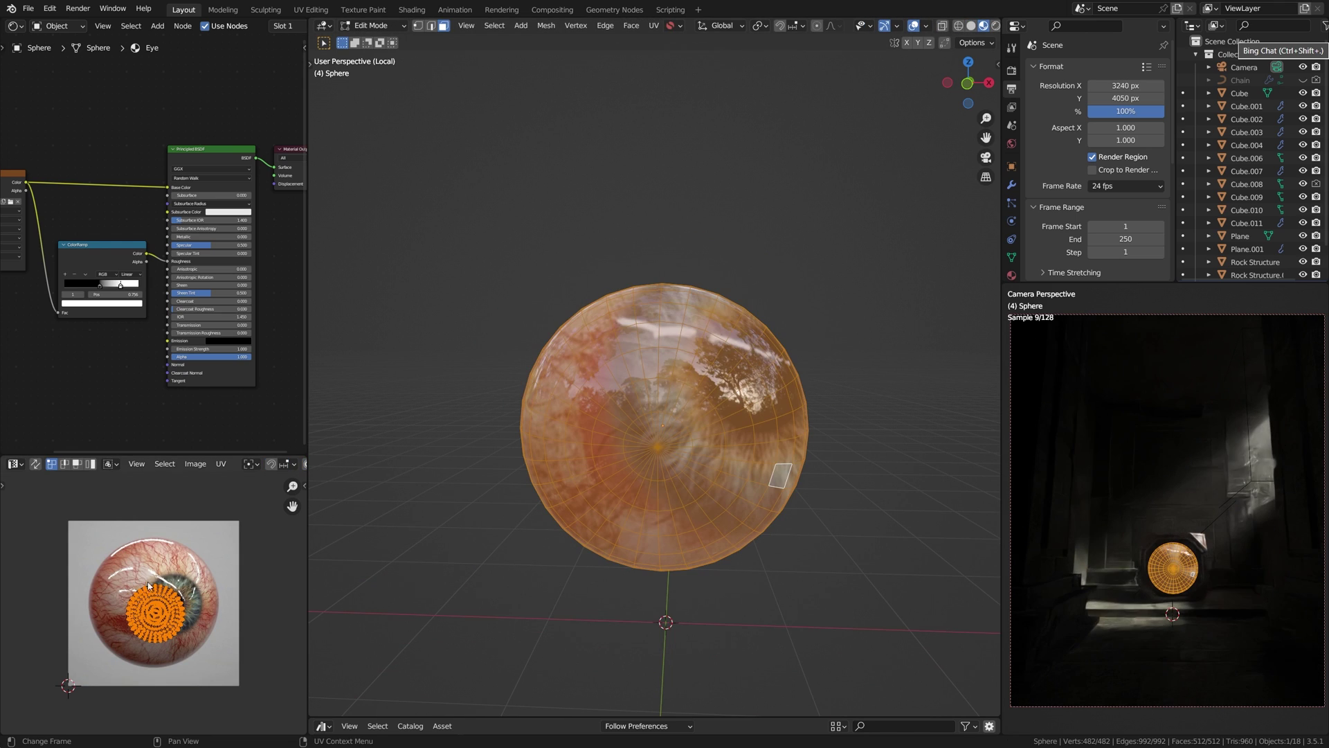
scroll(136, 592, "up", 6)
scroll(111, 580, "down", 3)
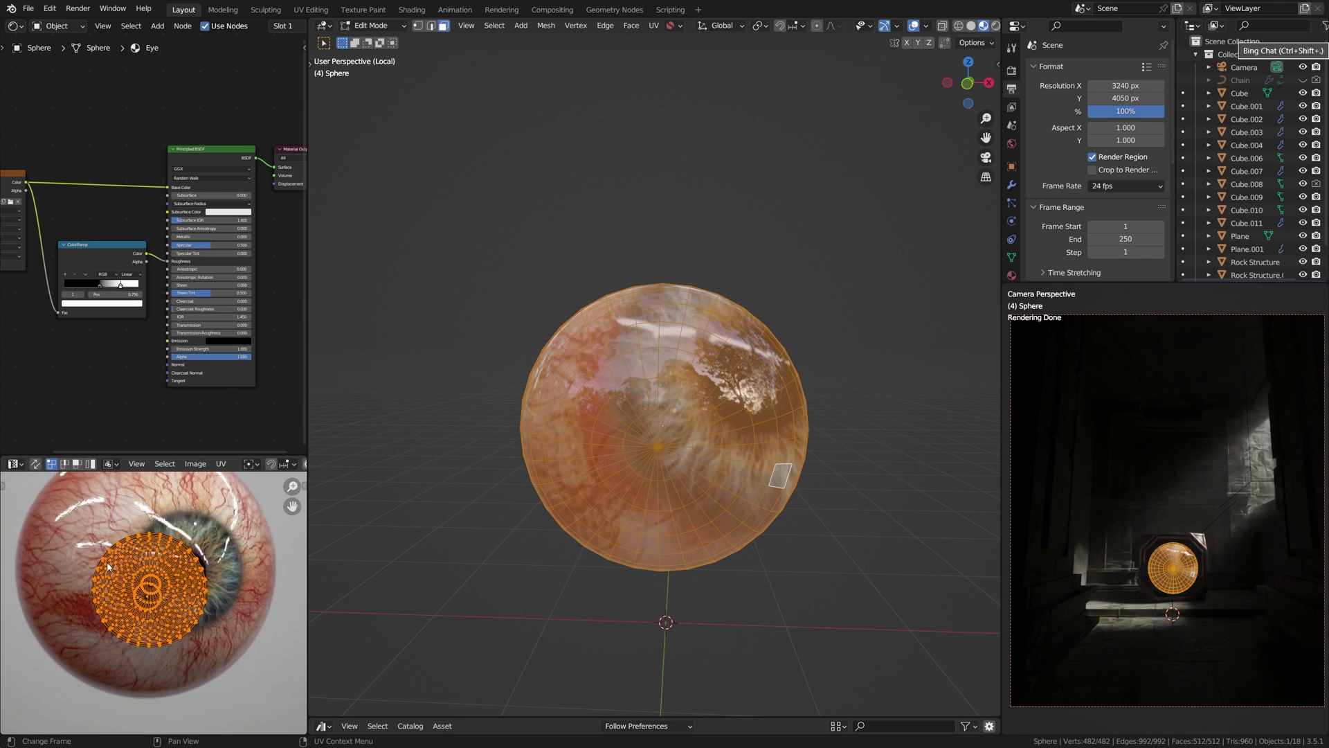
scroll(194, 530, "down", 2)
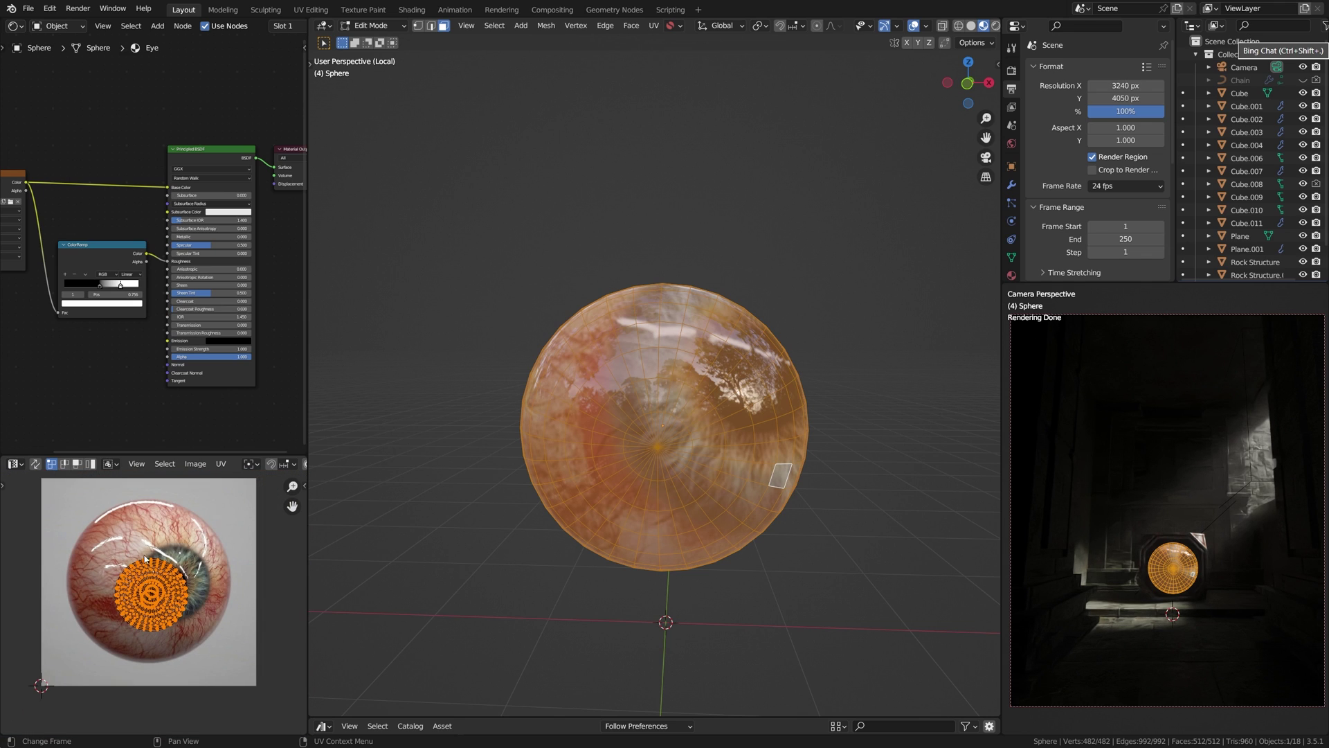
scroll(159, 575, "up", 2)
scroll(159, 576, "down", 2)
scroll(180, 595, "up", 6)
scroll(194, 609, "down", 3)
middle_click_drag(193, 605, 216, 567)
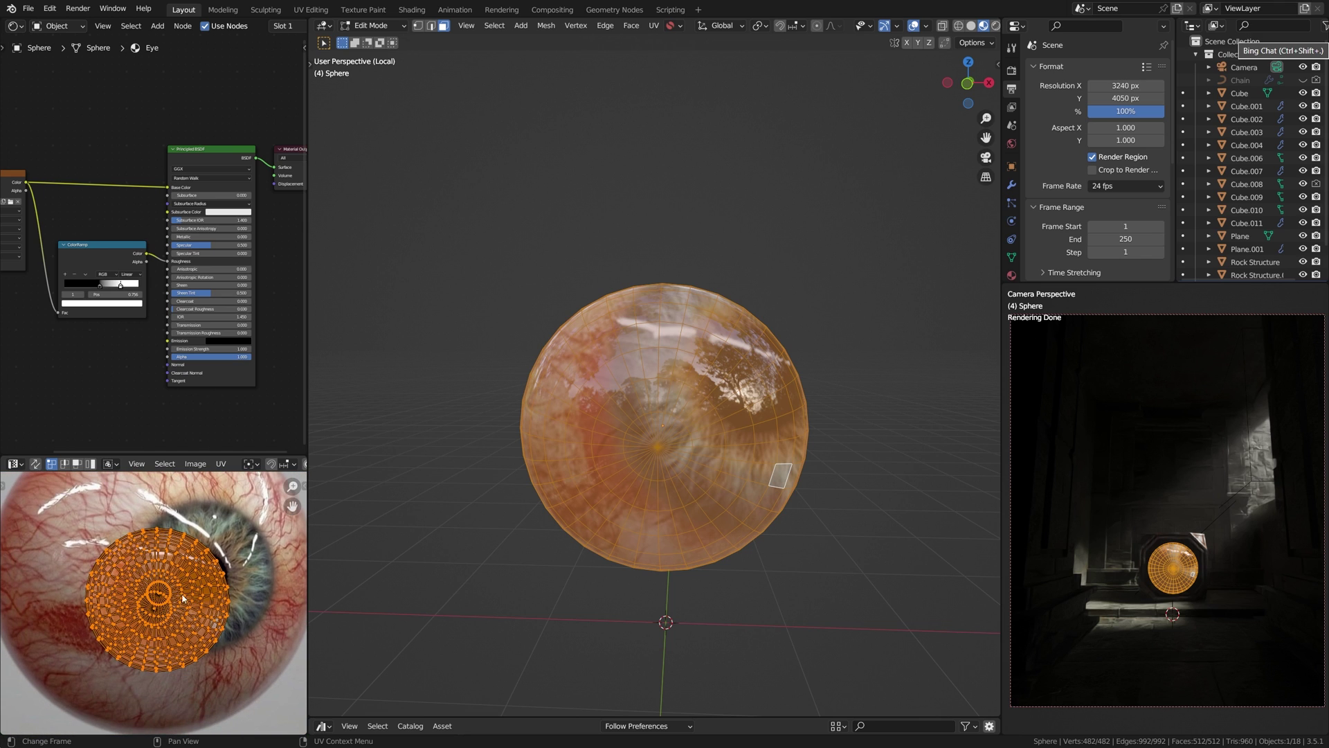
scroll(156, 619, "up", 6)
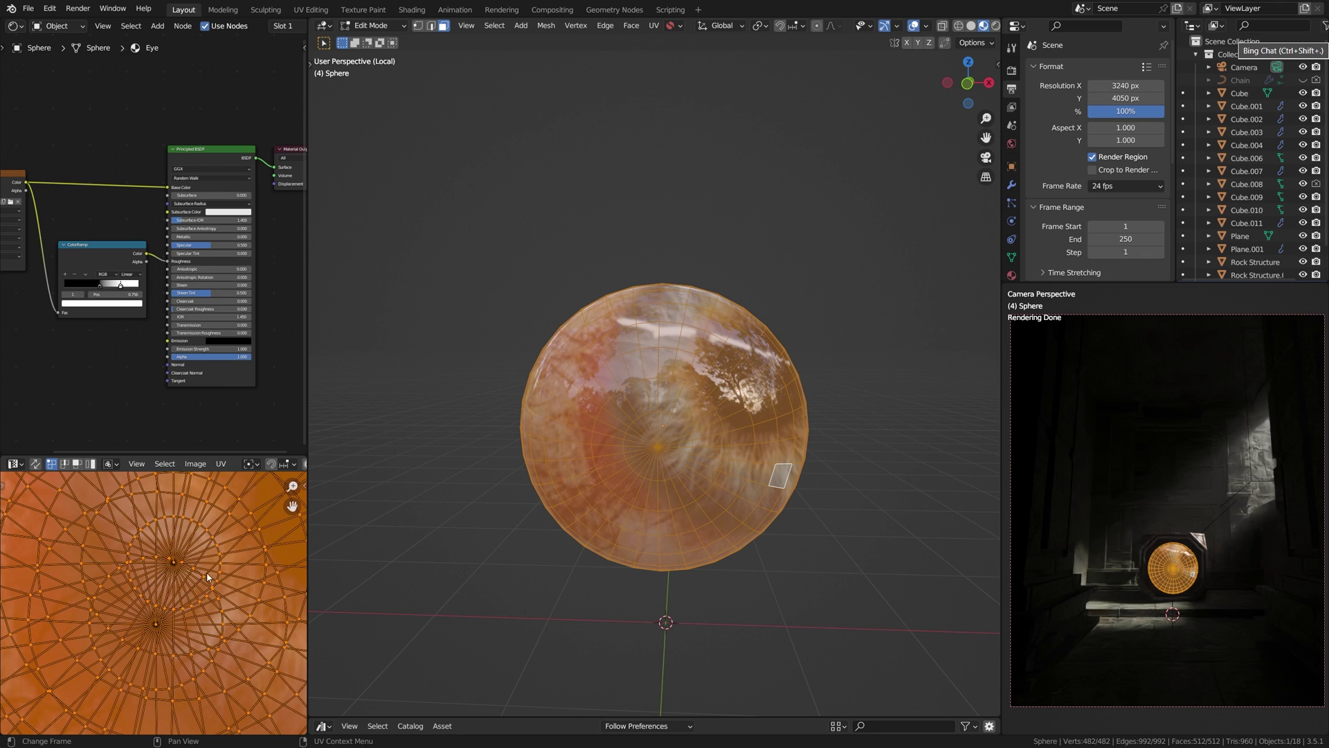
key("Home")
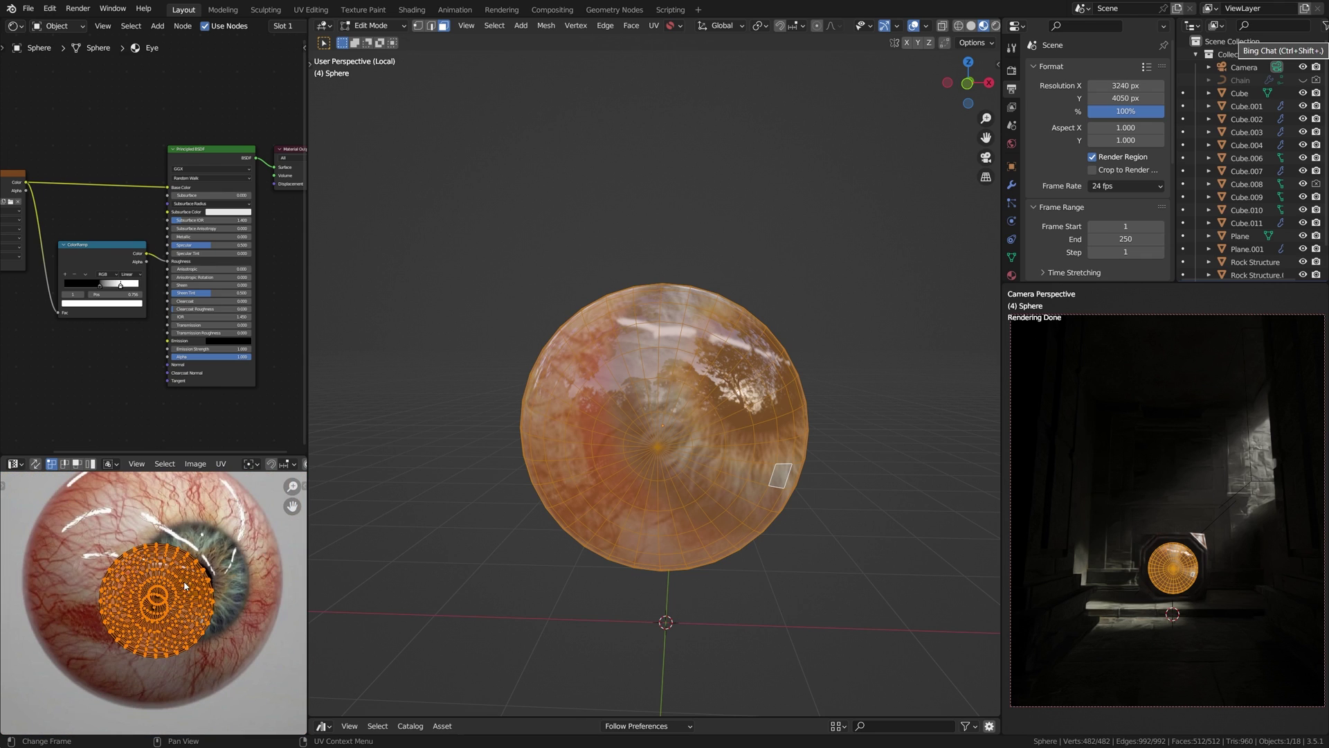
scroll(185, 586, "down", 2)
middle_click_drag(159, 614, 163, 605)
middle_click_drag(173, 553, 169, 570)
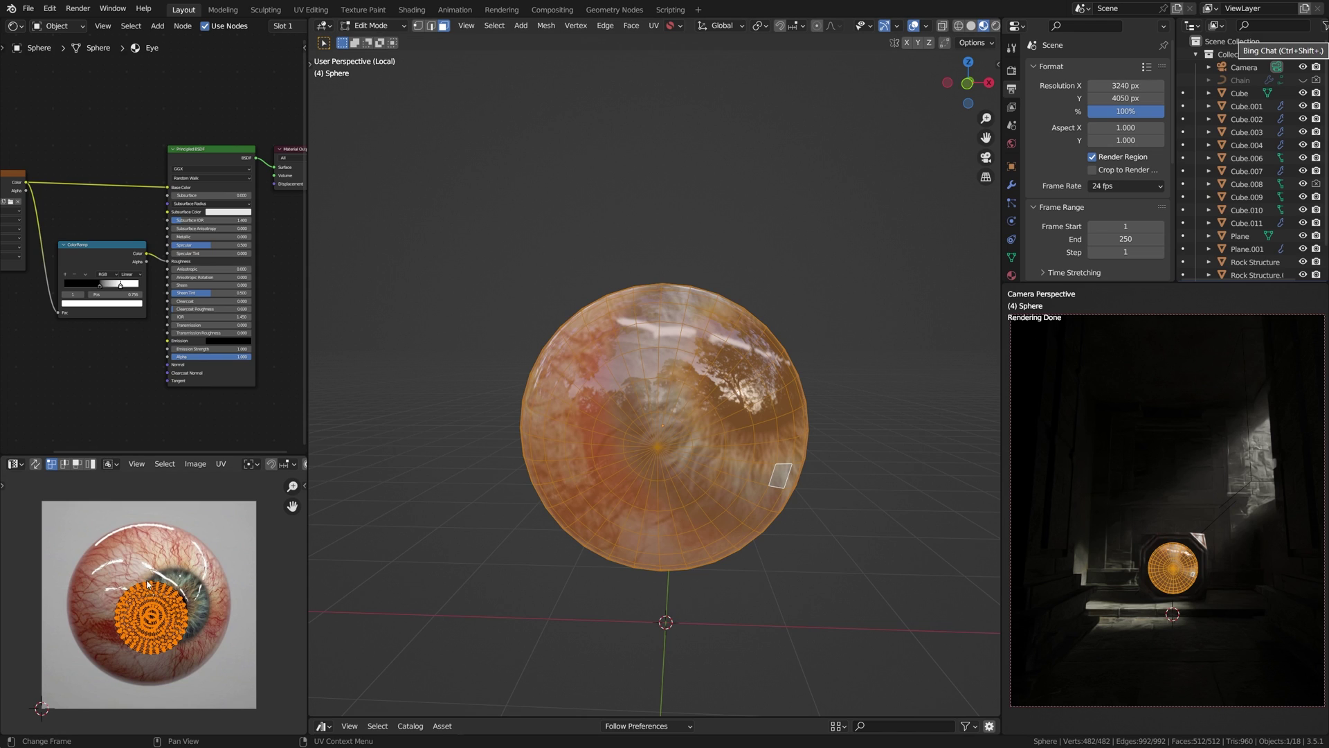
In the UV Editor, center the sphere's UVs on the iris and enlarge them to cover most of the eyeball.
left_click(15, 463)
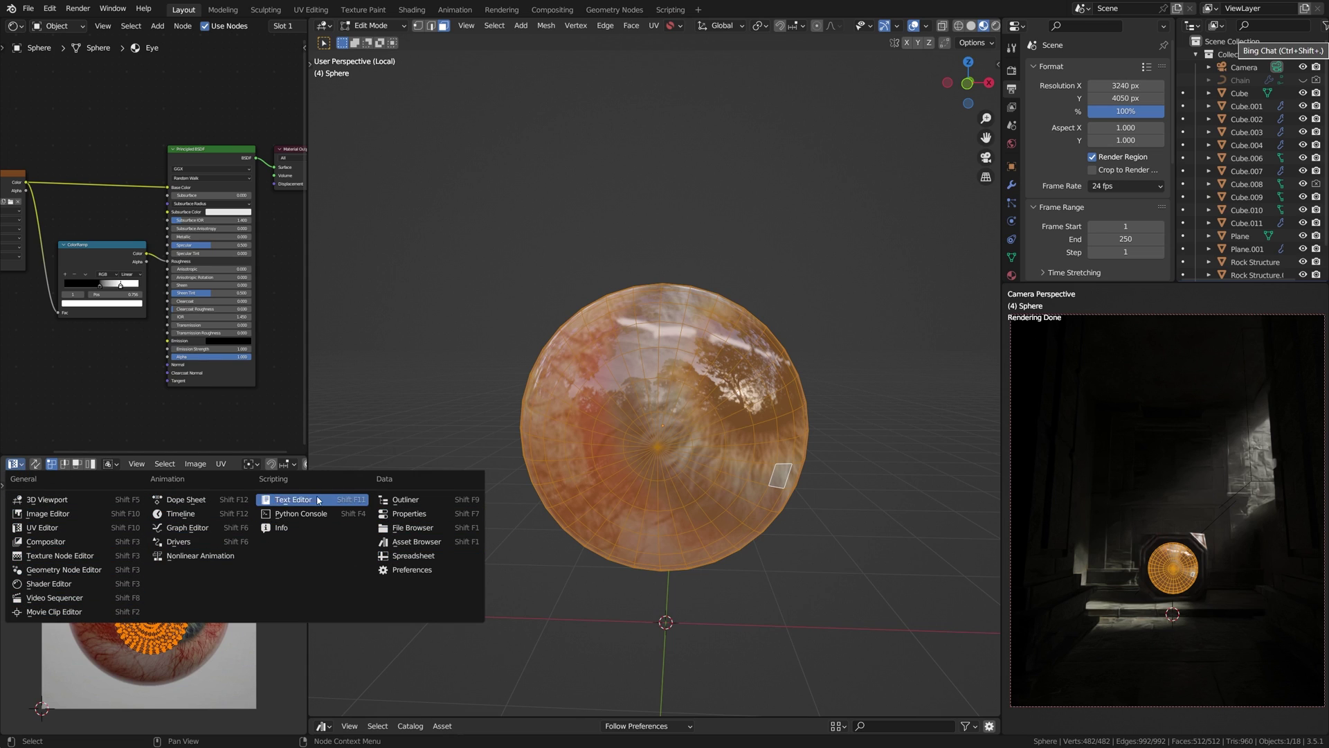
left_click(44, 528)
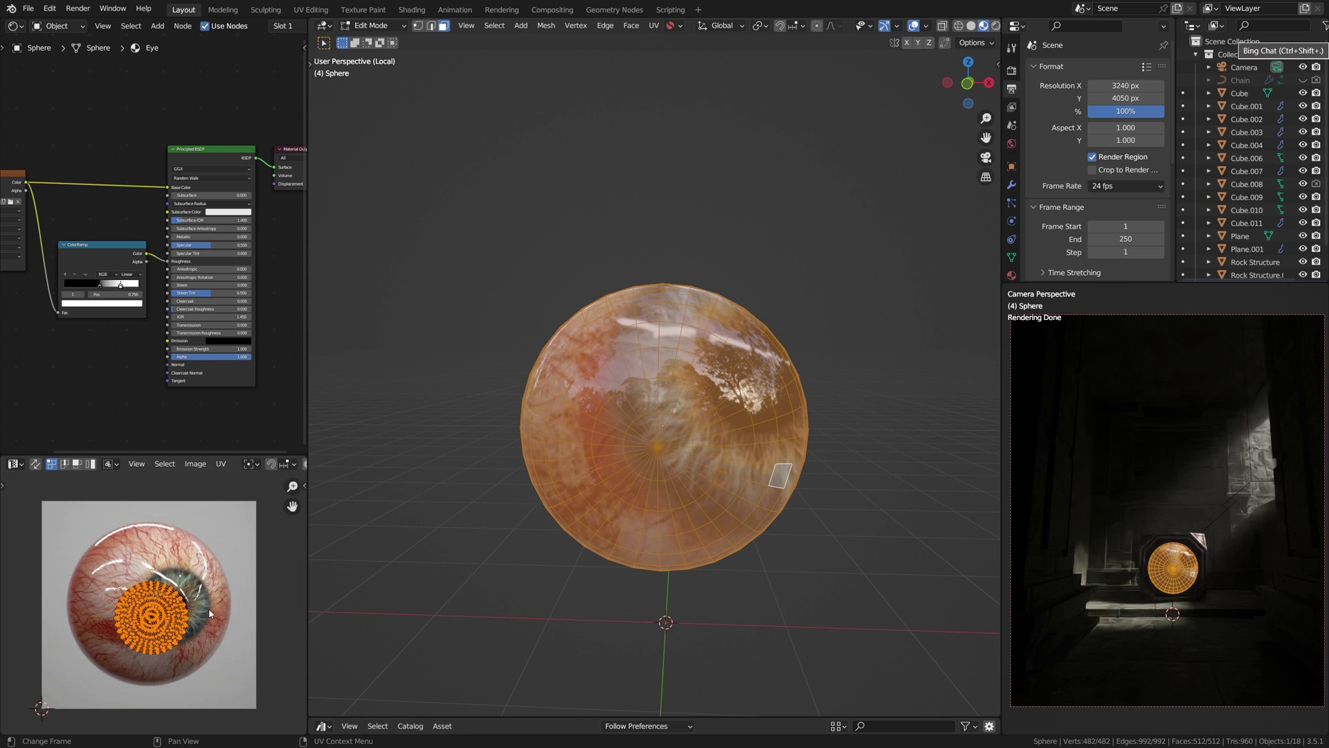
key("g")
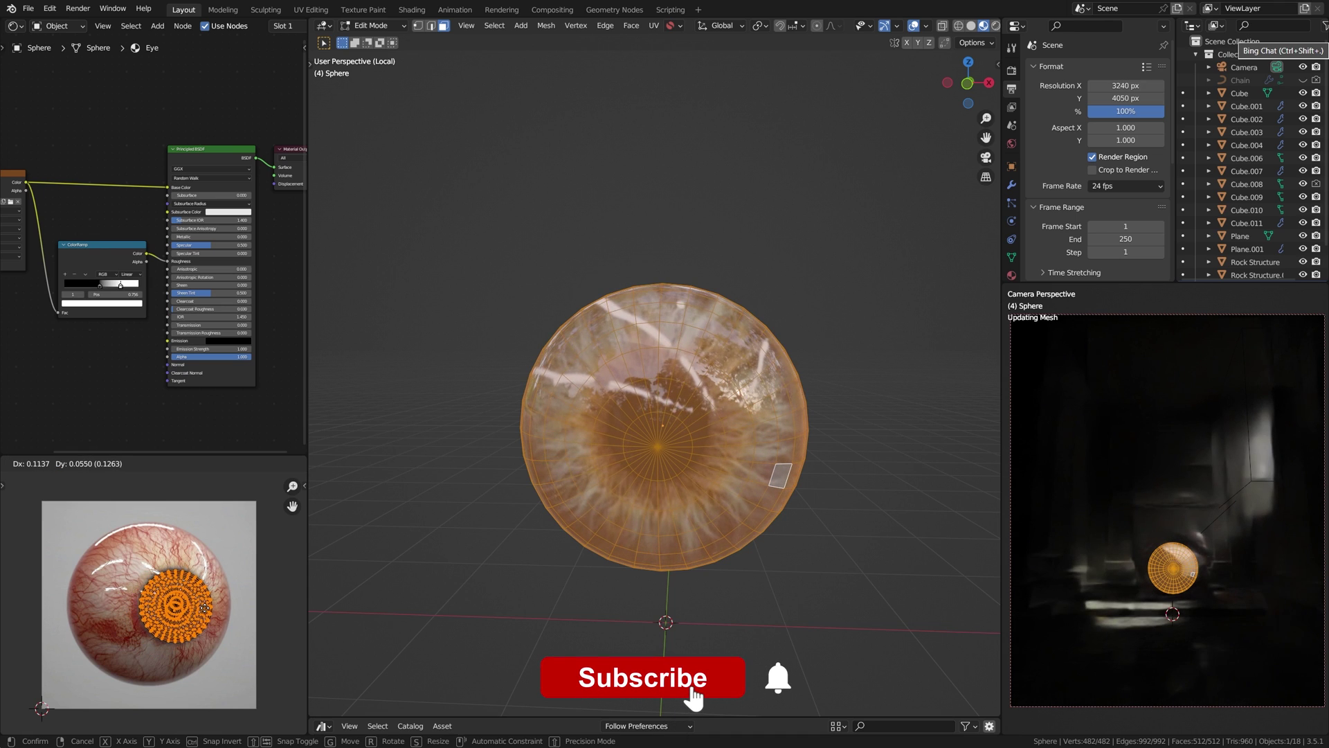
left_click(204, 608)
key("s")
left_click(244, 594)
key("g")
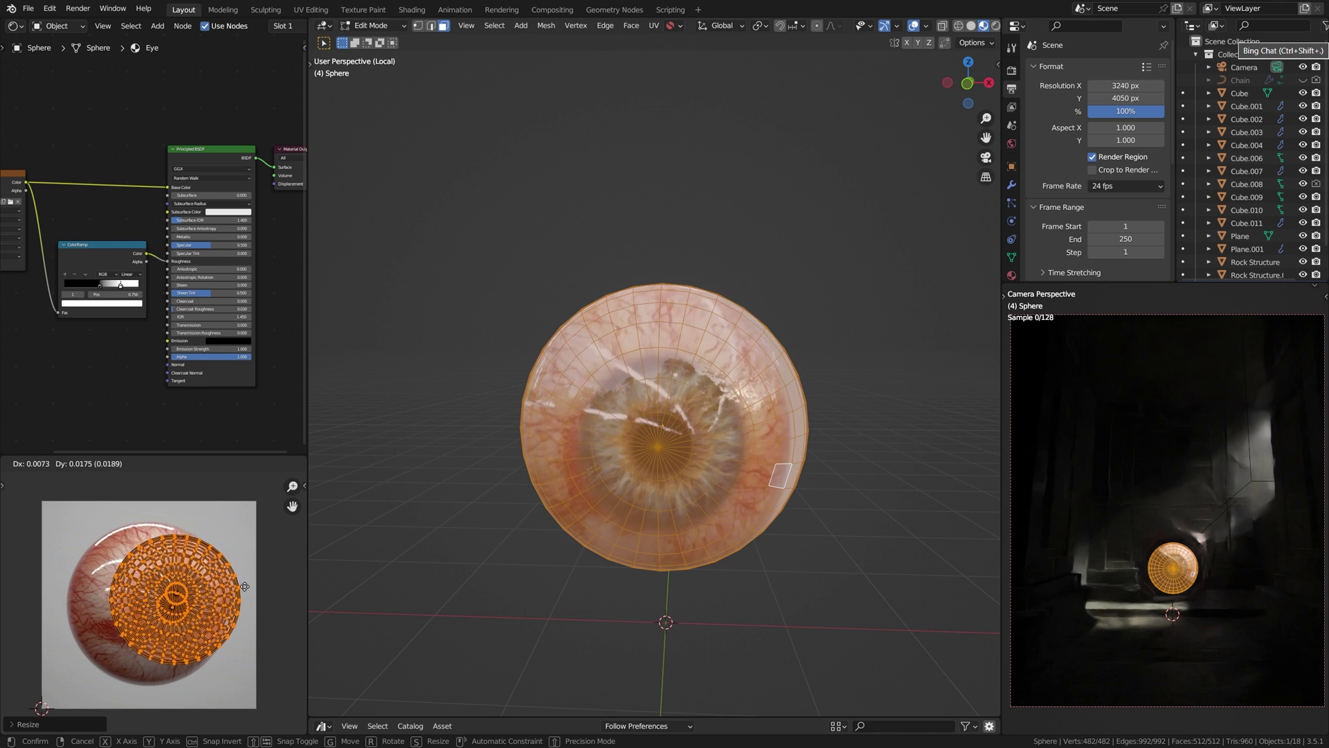
left_click(242, 585)
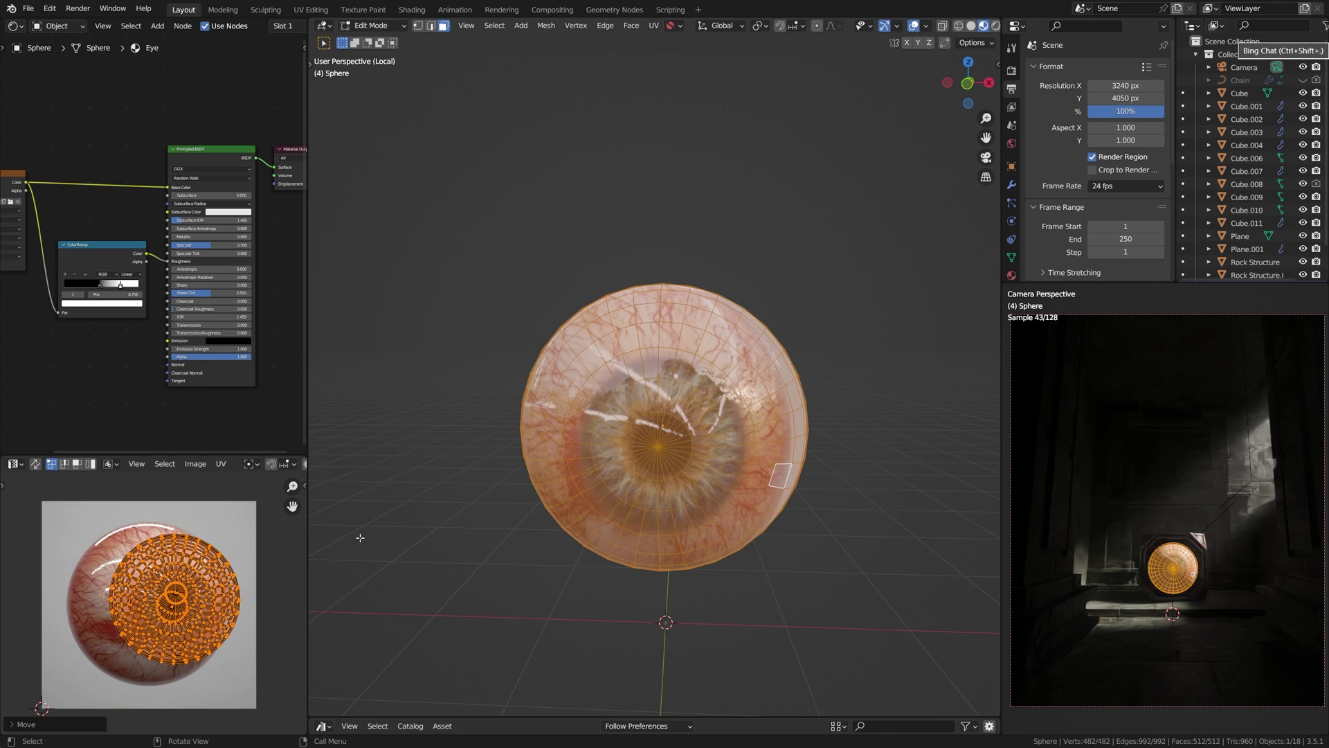
Align the viewport to Front Orthographic and unwrap the sphere again with Project from View.
key("Tab")
middle_click_drag(834, 484, 742, 376)
key("KP_1")
scroll(872, 355, "up", 2)
key("Tab")
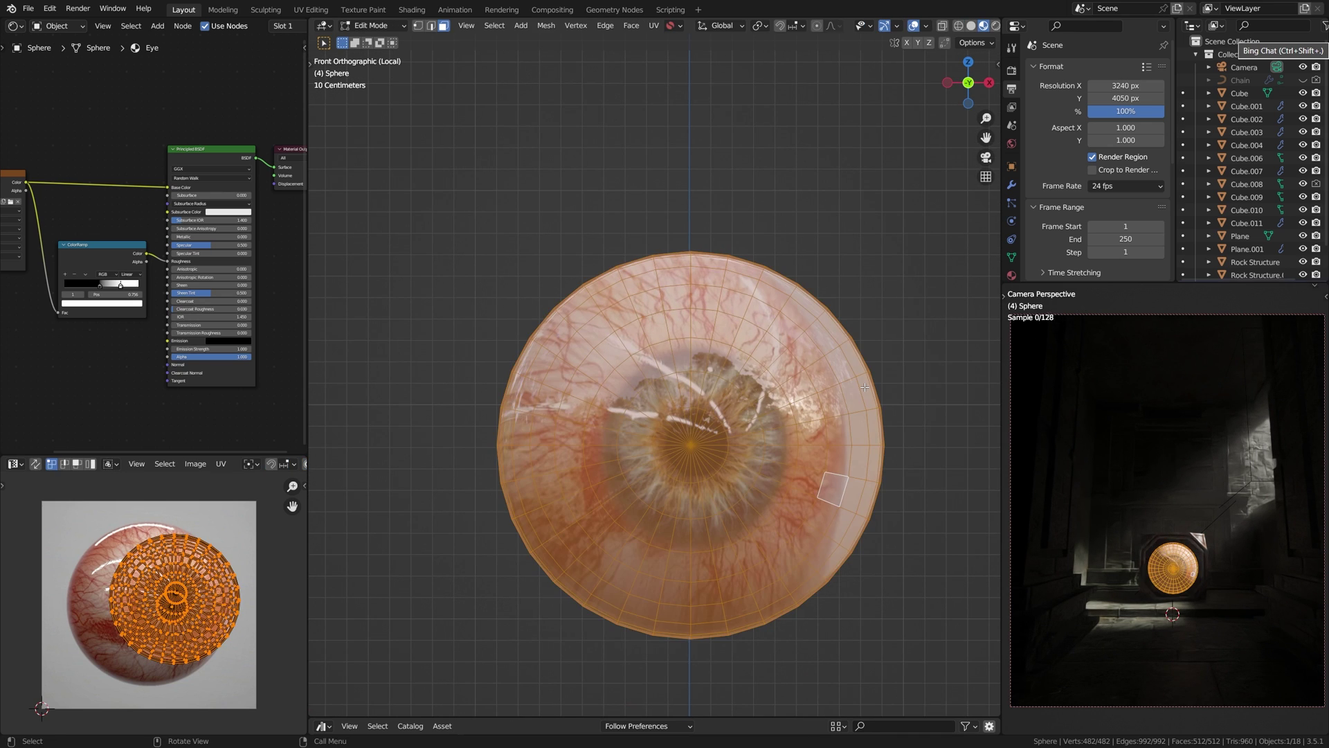
key("u")
left_click(811, 388)
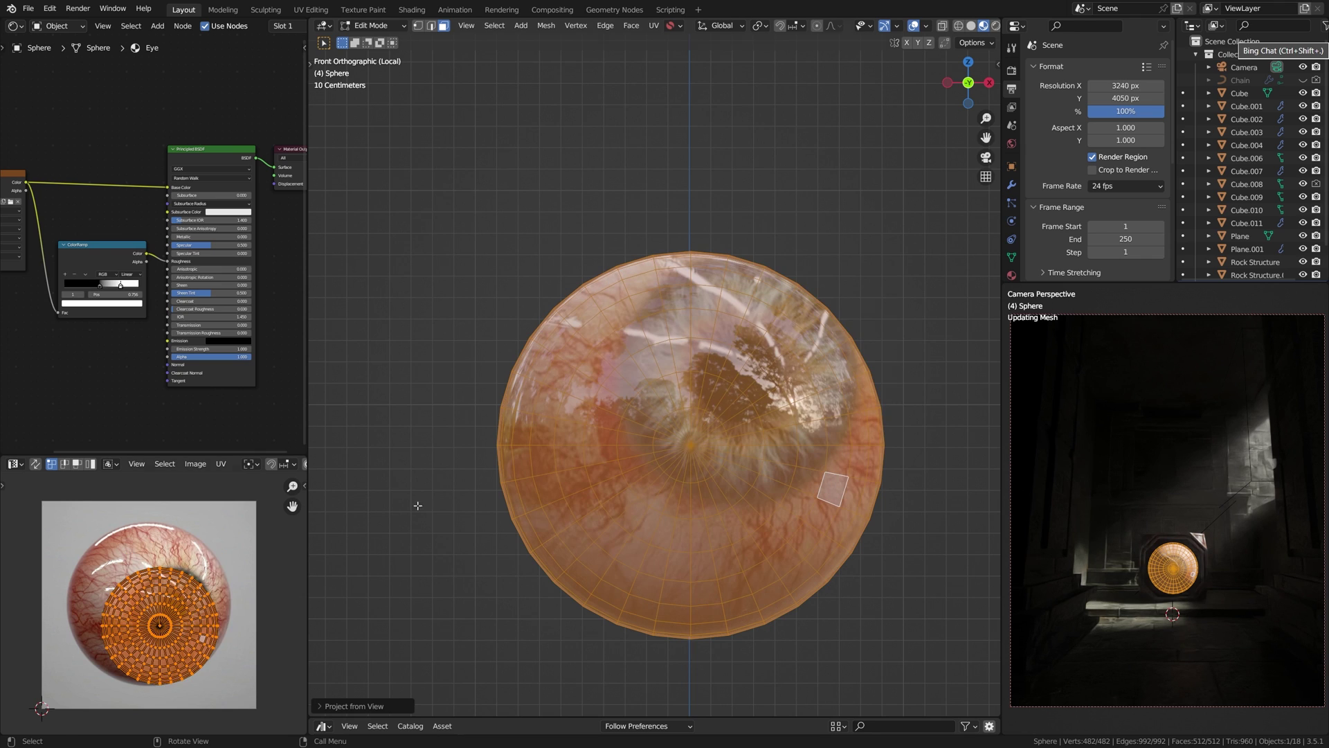
Move and slightly enlarge the sphere's UVs around the pupil in the eyeball photo, return to Object Mode, and save the file.
key("g")
left_click(213, 604)
key("s")
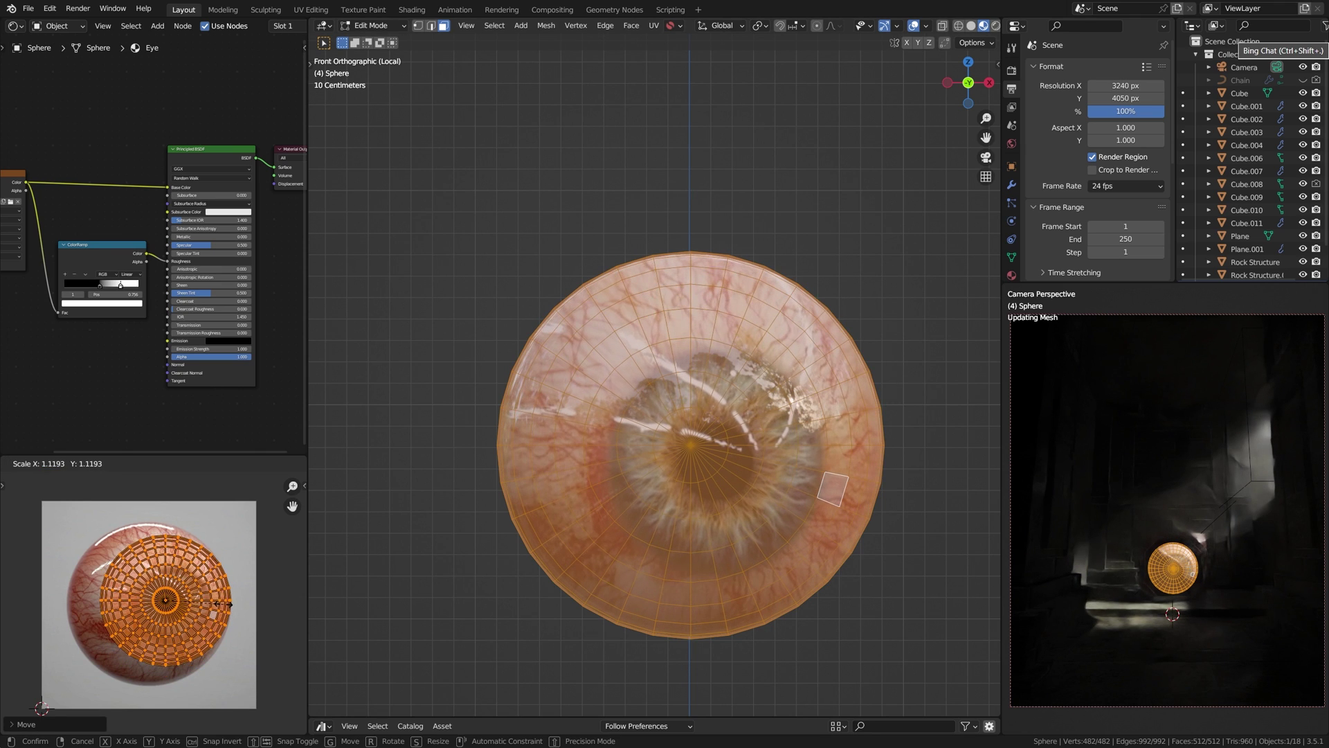
left_click(220, 608)
key("g")
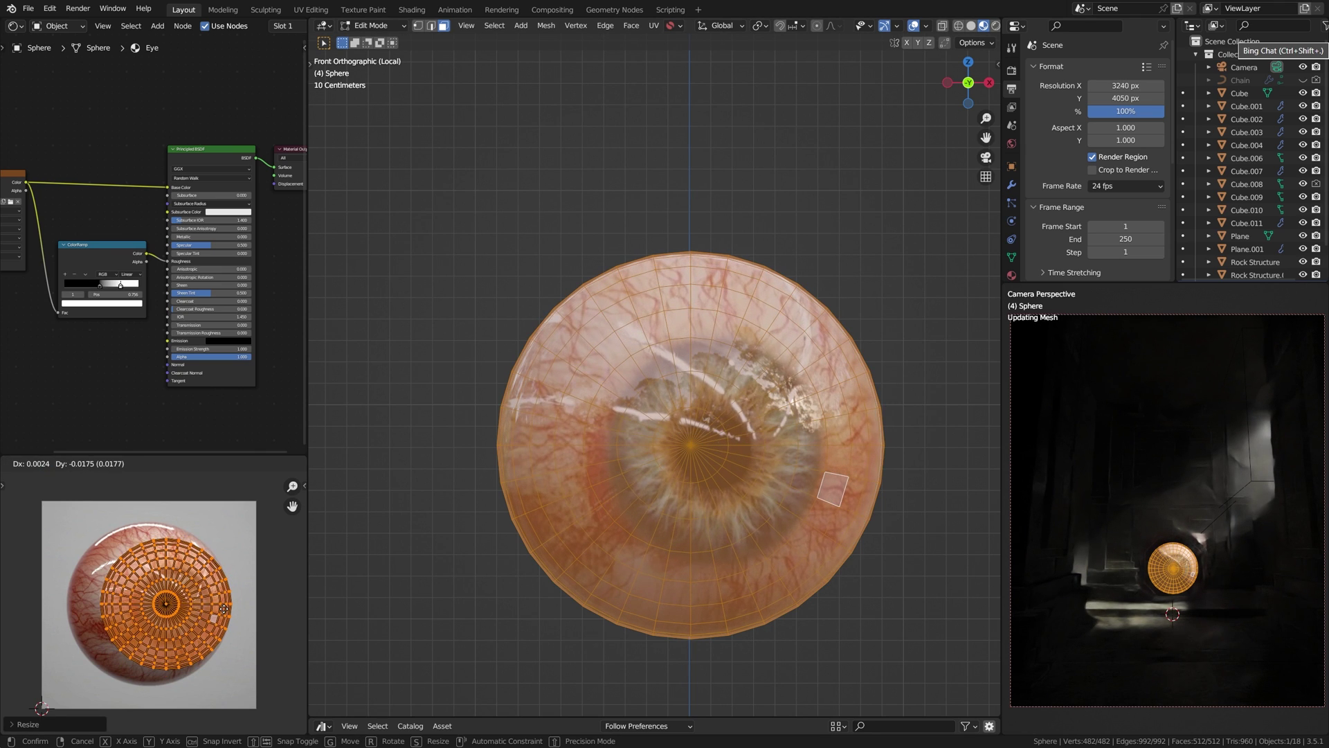
left_click(226, 611)
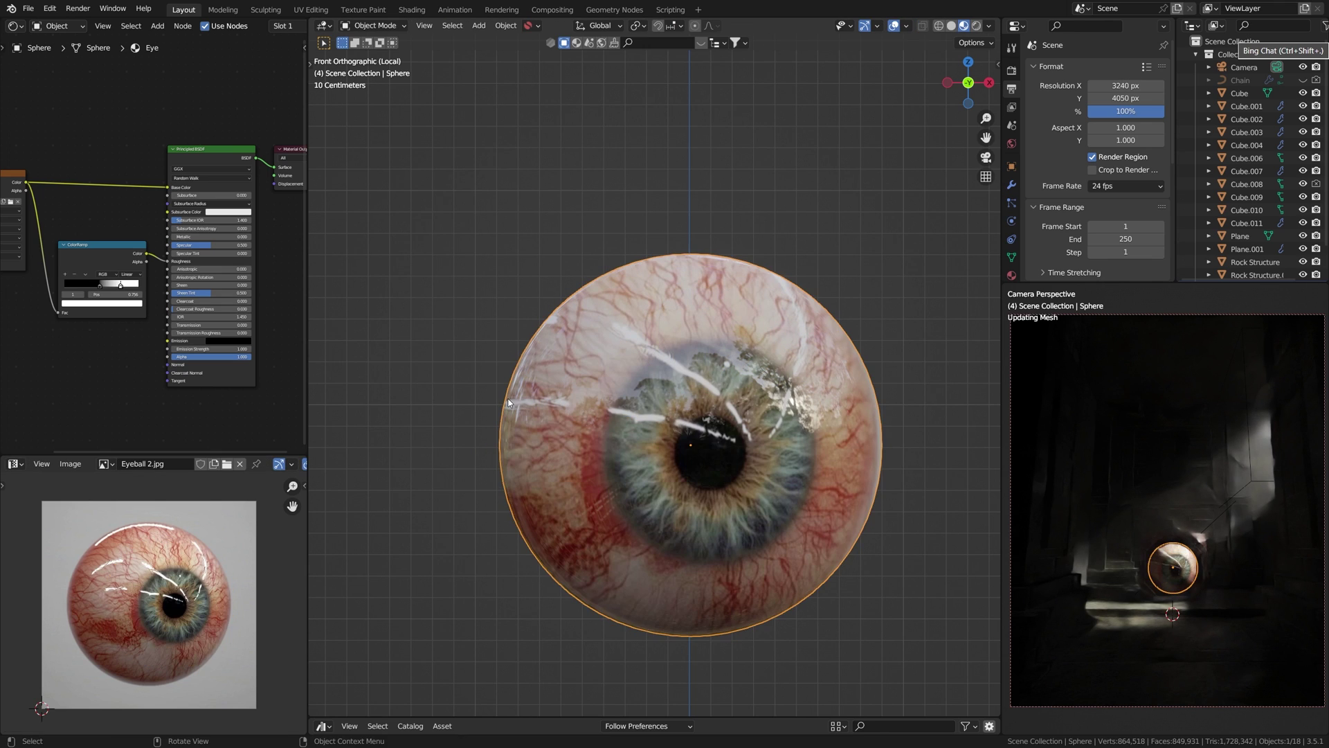
key("Tab")
key("ctrl+s")
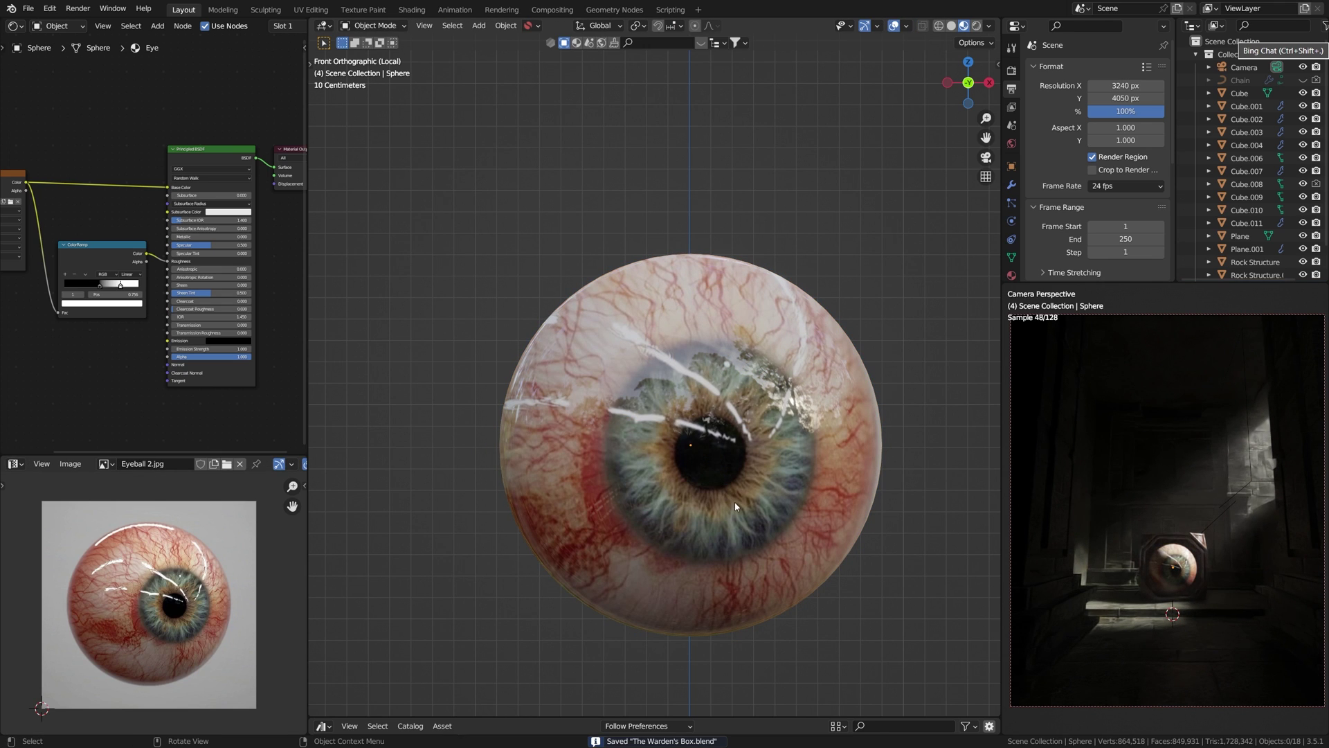
From Front Orthographic, nudge the sphere's UVs sideways to center them on the pupil, return to Object Mode, and save.
middle_click_drag(712, 468, 526, 432)
scroll(727, 498, "up", 5)
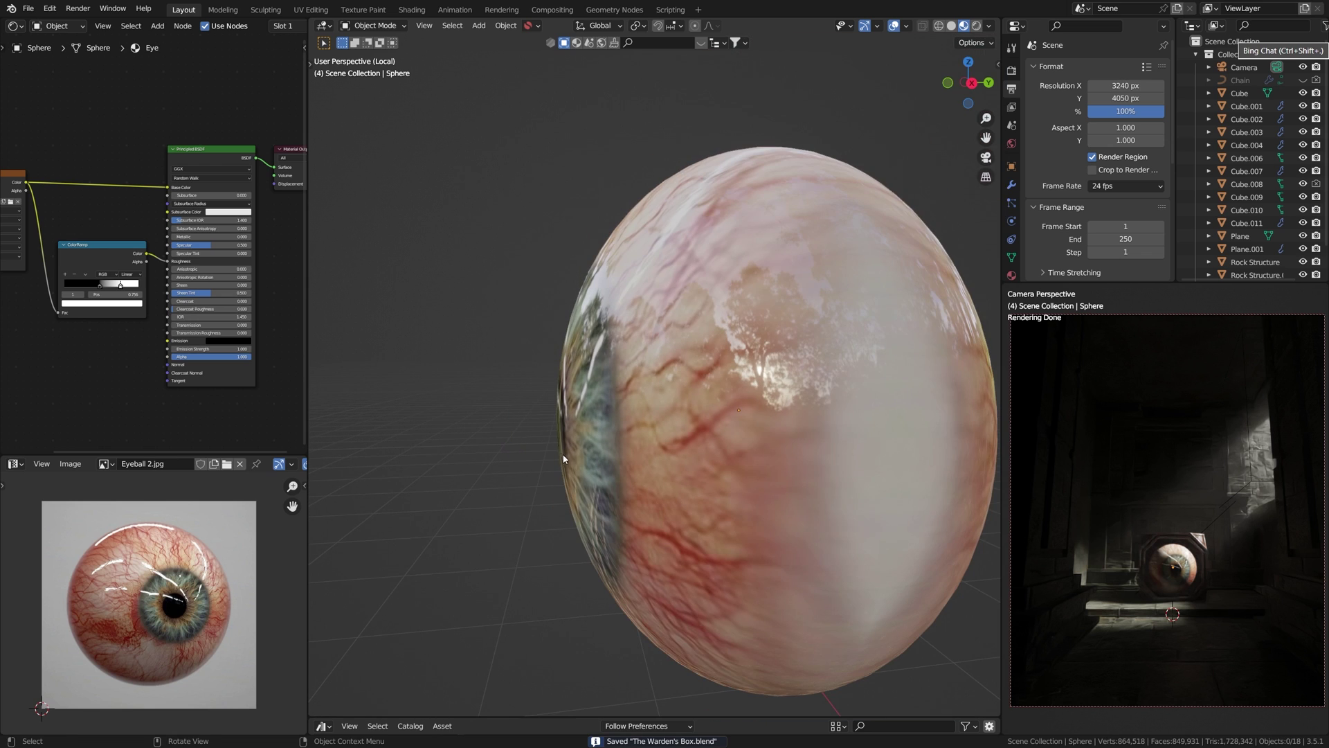
key("KP_1")
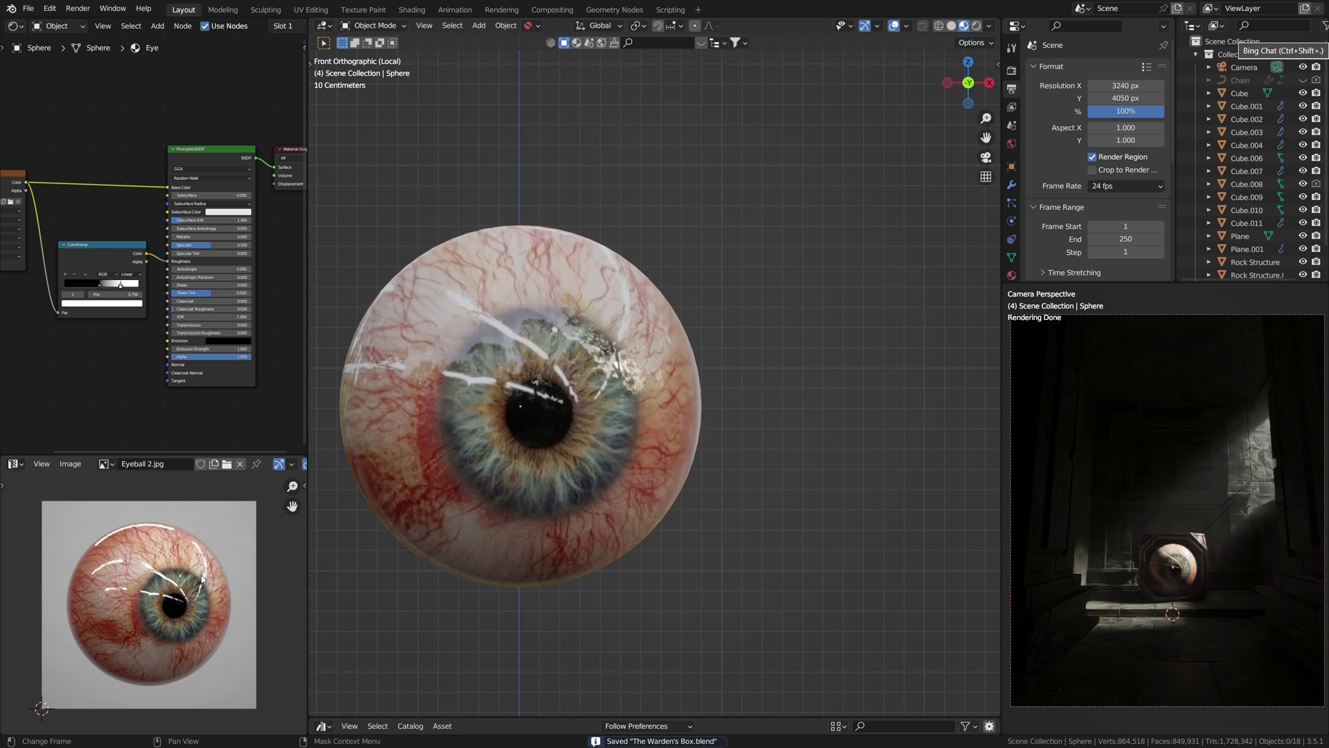
key("Tab")
key("g")
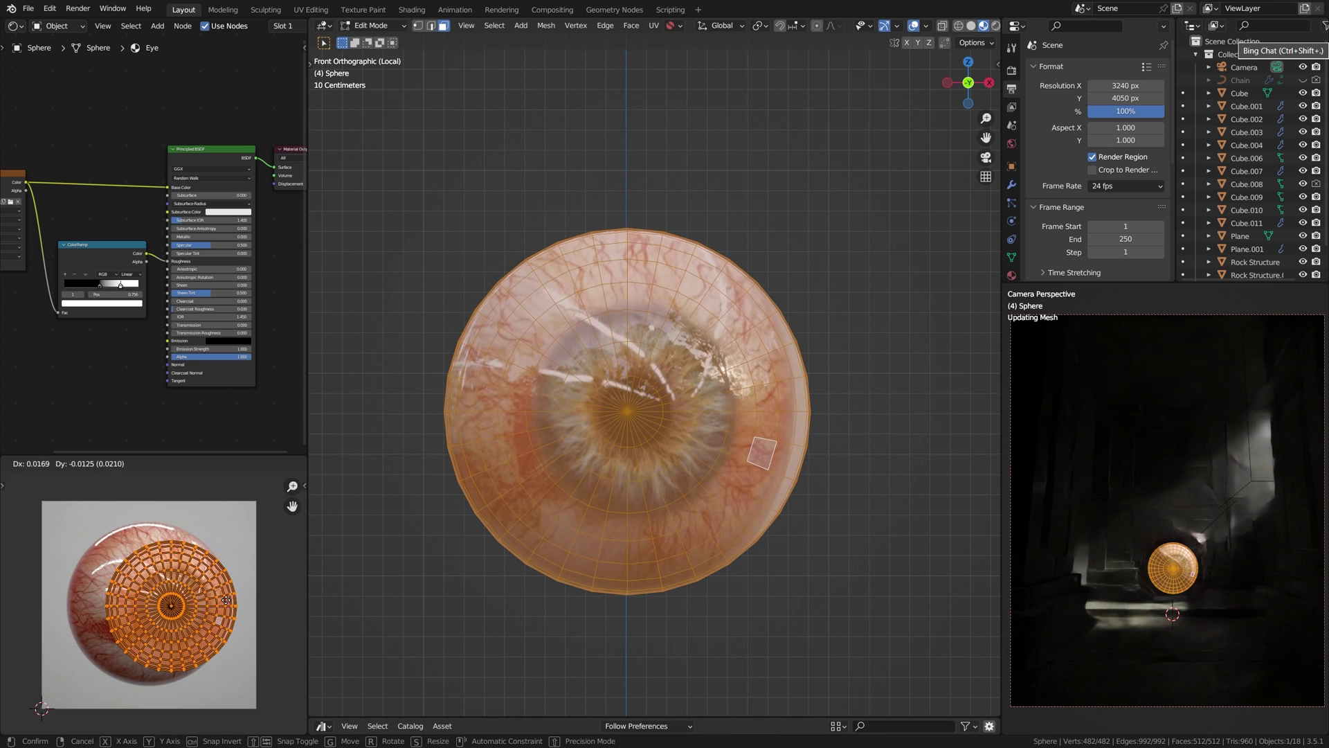
left_click(225, 601)
key("Tab")
middle_click_drag(581, 436, 690, 443, "shift")
key("ctrl+s")
Check the textured eyeball up close, exit local view, and look through the scene camera.
scroll(634, 438, "up", 3)
scroll(644, 439, "down", 4)
middle_click_drag(583, 416, 629, 453, "shift")
scroll(629, 453, "up", 4)
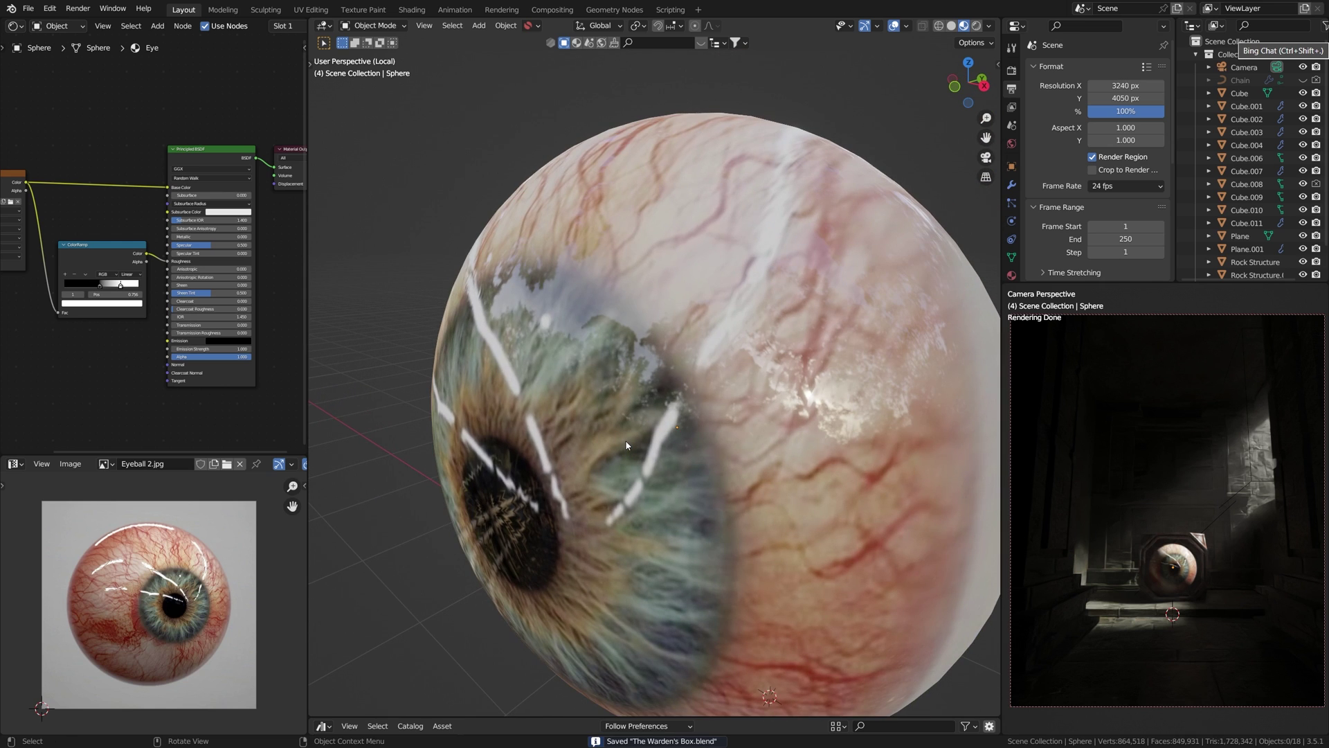
scroll(790, 545, "down", 3)
key("KP_Divide")
scroll(762, 507, "up", 2)
key("KP_0")
scroll(661, 446, "up", 3)
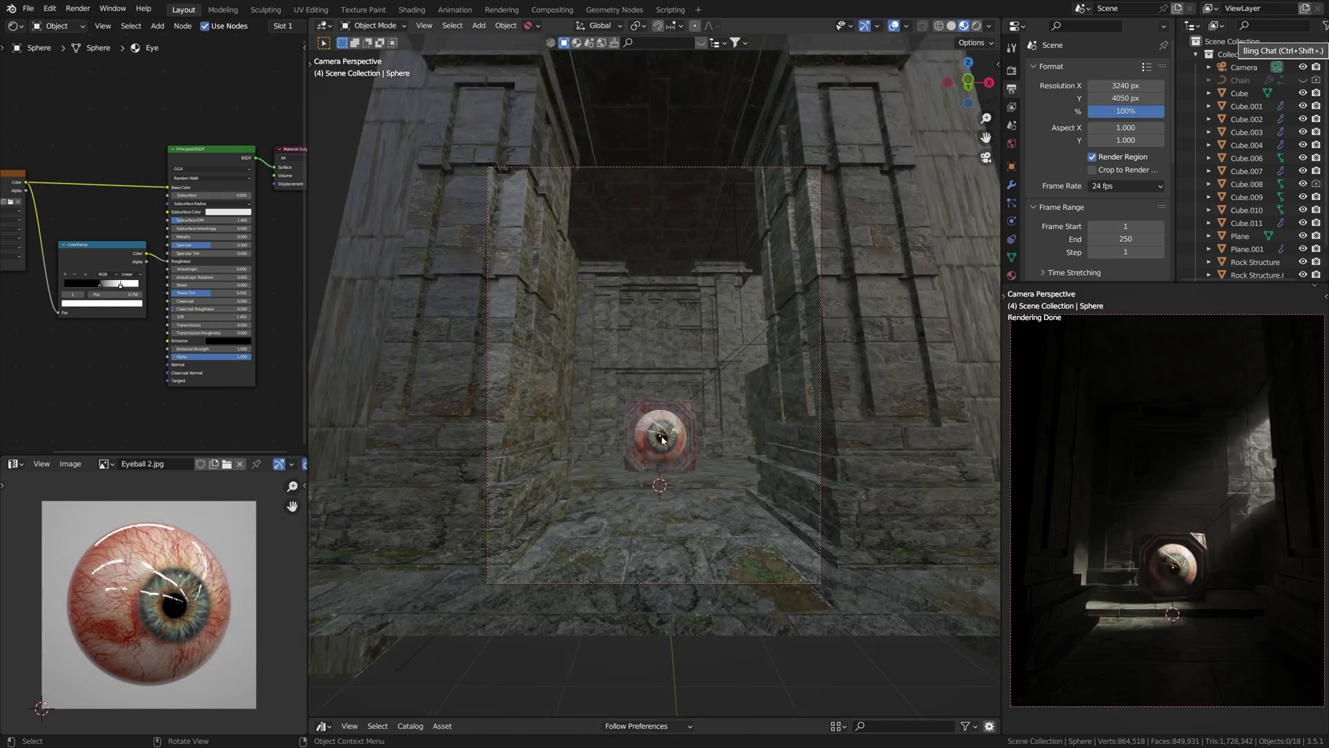
Examine the eyeball inside its box up close in both the viewport and the rendered camera preview, saving the file.
middle_click_drag(670, 453, 694, 252)
scroll(694, 544, "up", 6)
scroll(694, 252, "down", 2)
scroll(698, 422, "up", 1)
middle_click_drag(698, 422, 702, 446)
scroll(697, 388, "up", 3)
middle_click_drag(695, 379, 617, 368)
scroll(637, 411, "down", 4)
middle_click_drag(649, 443, 700, 477)
scroll(585, 488, "down", 6)
scroll(611, 465, "up", 4)
key("ctrl+s")
scroll(1166, 526, "up", 5)
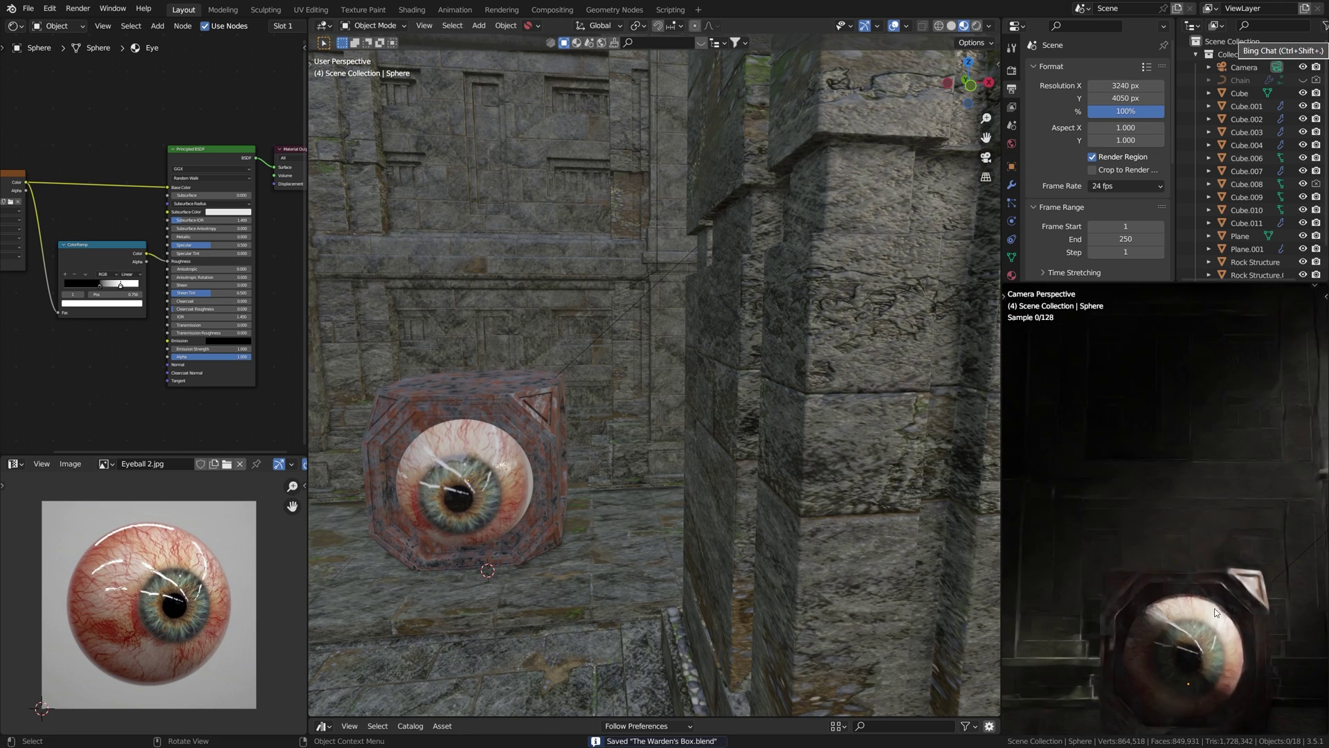
middle_click_drag(1164, 498, 1159, 428, "ctrl")
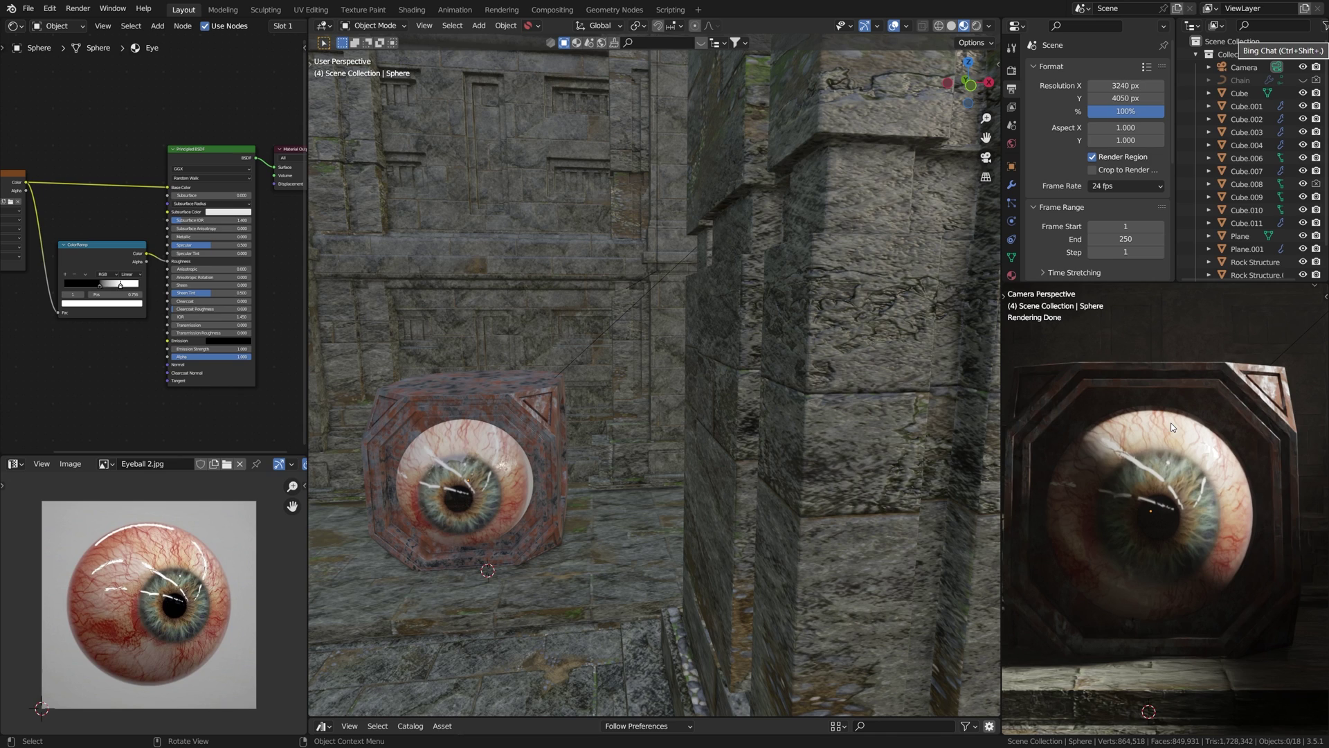
Reframe the whole shot in the rendered camera preview, save the file, and examine the full temple in the viewport.
scroll(1158, 489, "down", 9)
middle_click_drag(1143, 425, 1149, 456, "shift")
key("ctrl+s")
scroll(540, 484, "down", 8)
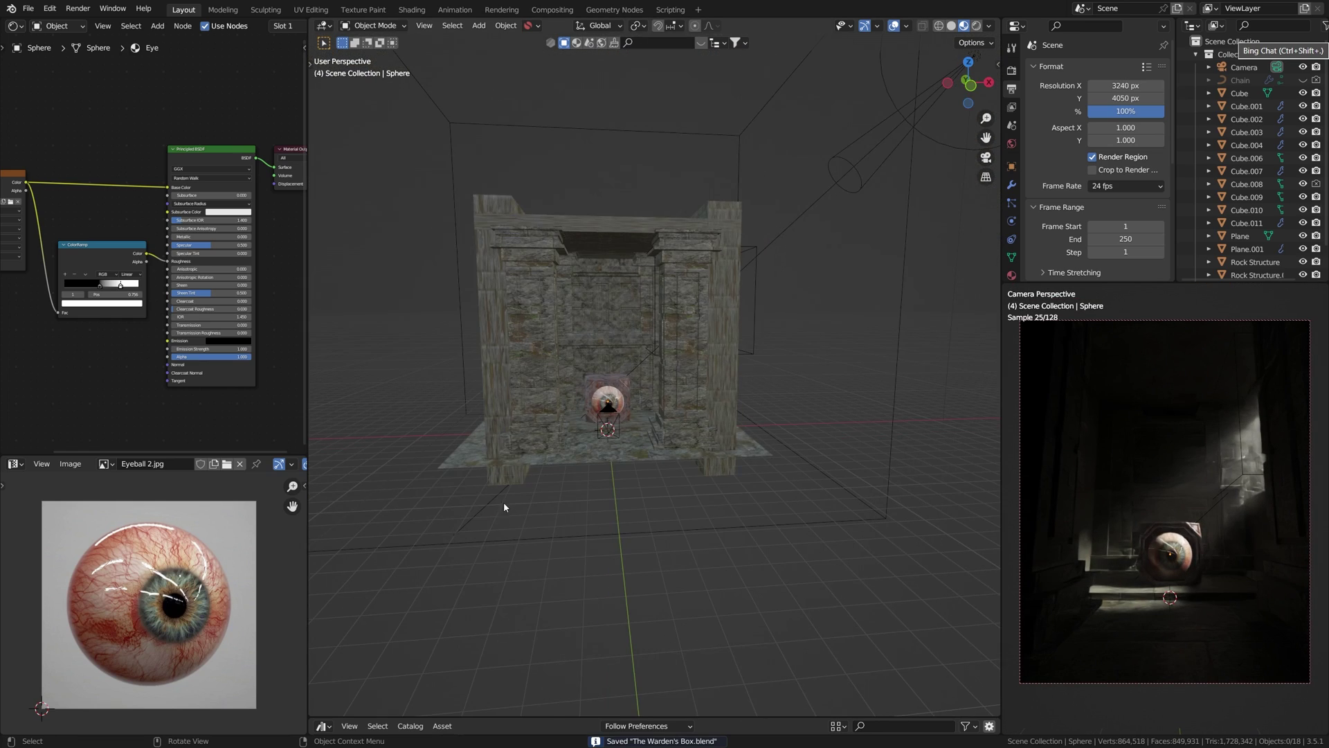
scroll(518, 505, "up", 8)
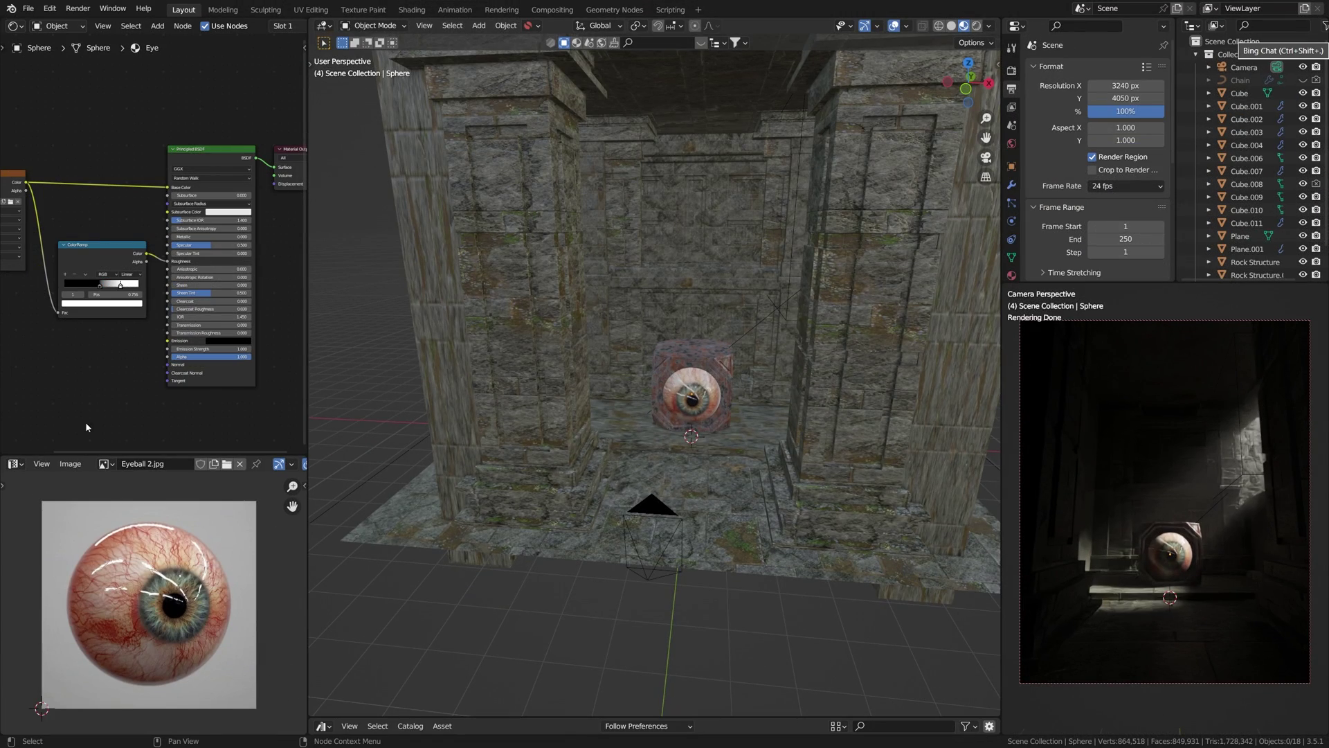
middle_click_drag(685, 450, 690, 446)
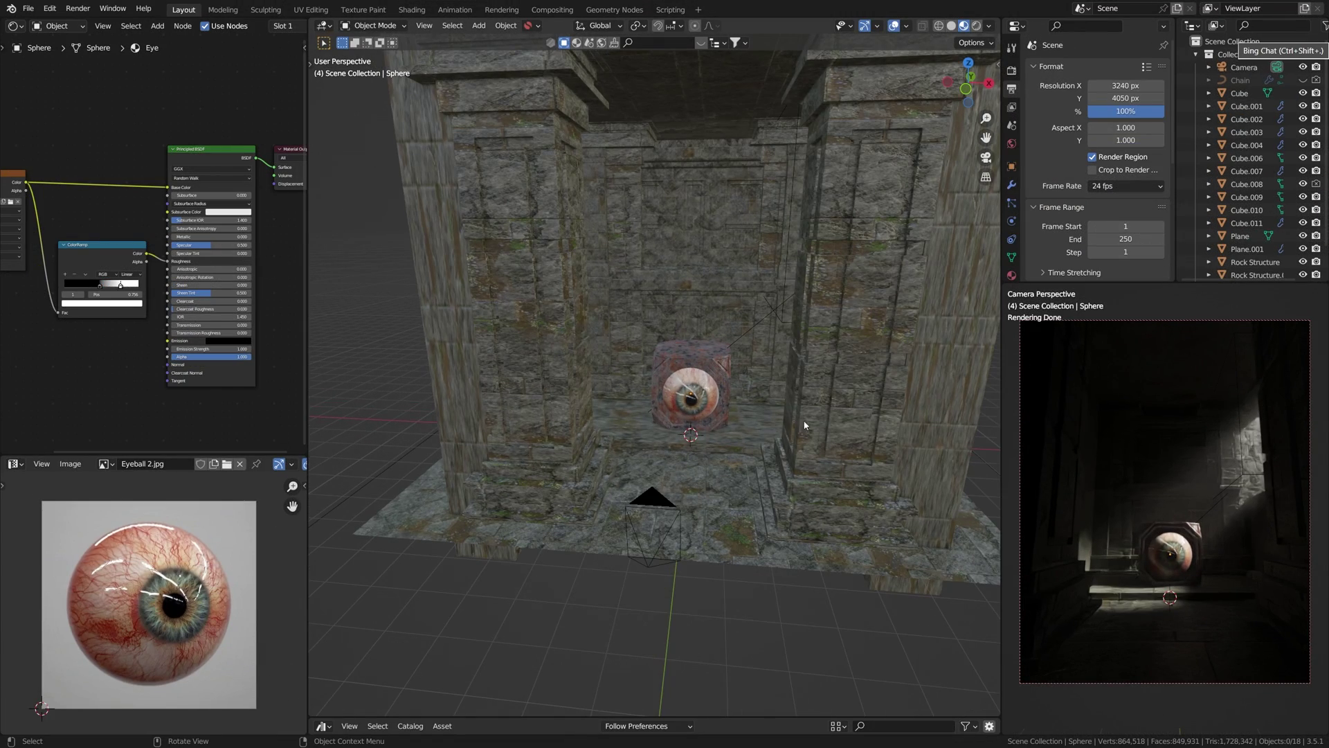
middle_click_drag(676, 393, 738, 368)
scroll(737, 368, "down", 5)
mouse_move(778, 407)
middle_mouse_down()
mouse_move(883, 410)
mouse_move(721, 379)
mouse_move(744, 391)
mouse_move(662, 416)
middle_mouse_up()
scroll(744, 391, "up", 7)
scroll(662, 416, "down", 2)
Switch the main viewport to Solid shading and view the temple from outside at an angle.
key("z")
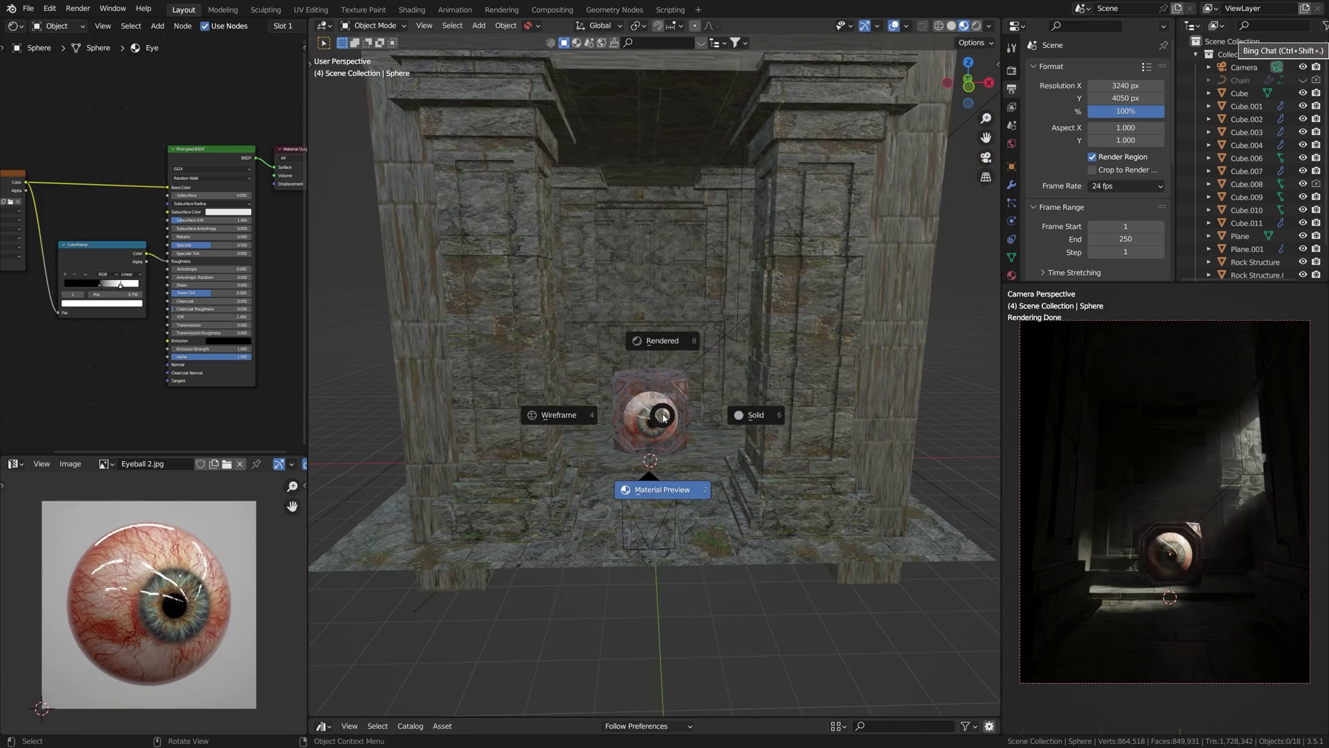
left_click(755, 414)
scroll(756, 414, "down", 4)
middle_click_drag(756, 415, 803, 388)
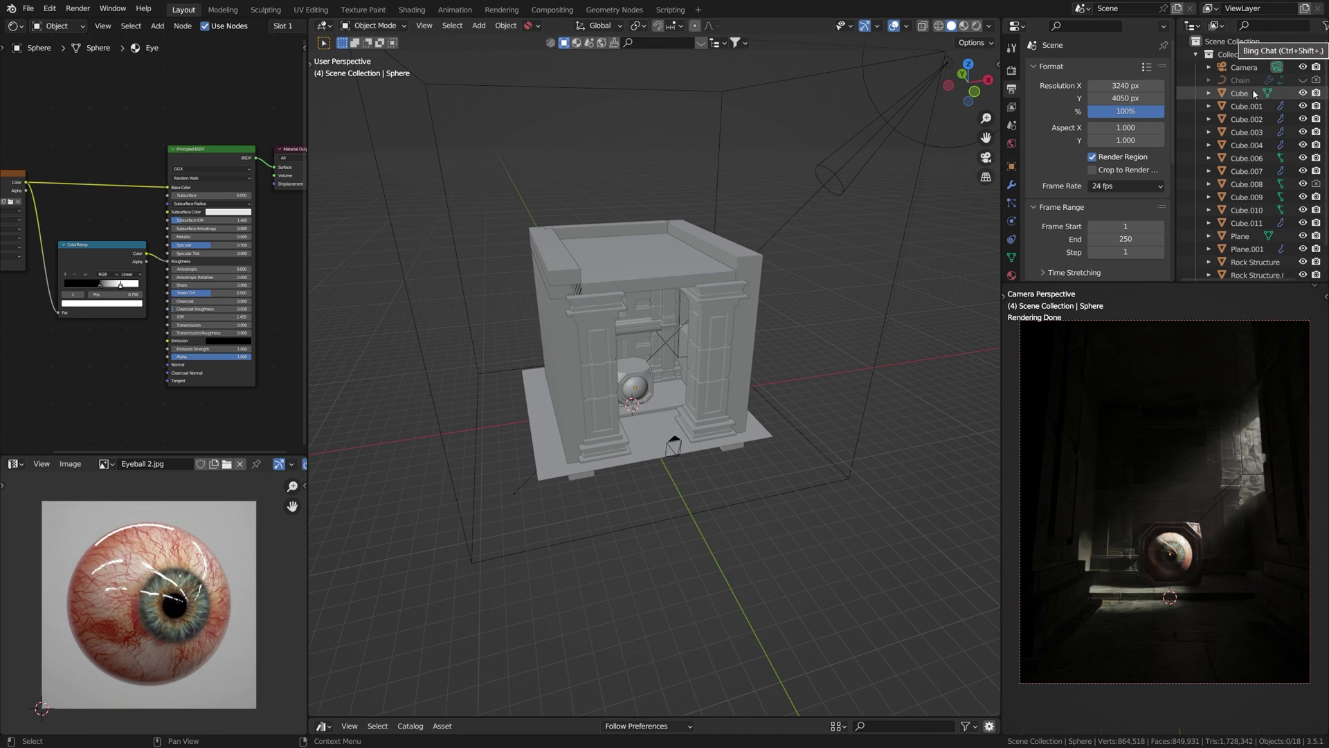
Hide the objects from Cube through Plane in the viewport and show them again together with Chain.
left_click_drag(1302, 92, 1295, 223)
left_click(1303, 236)
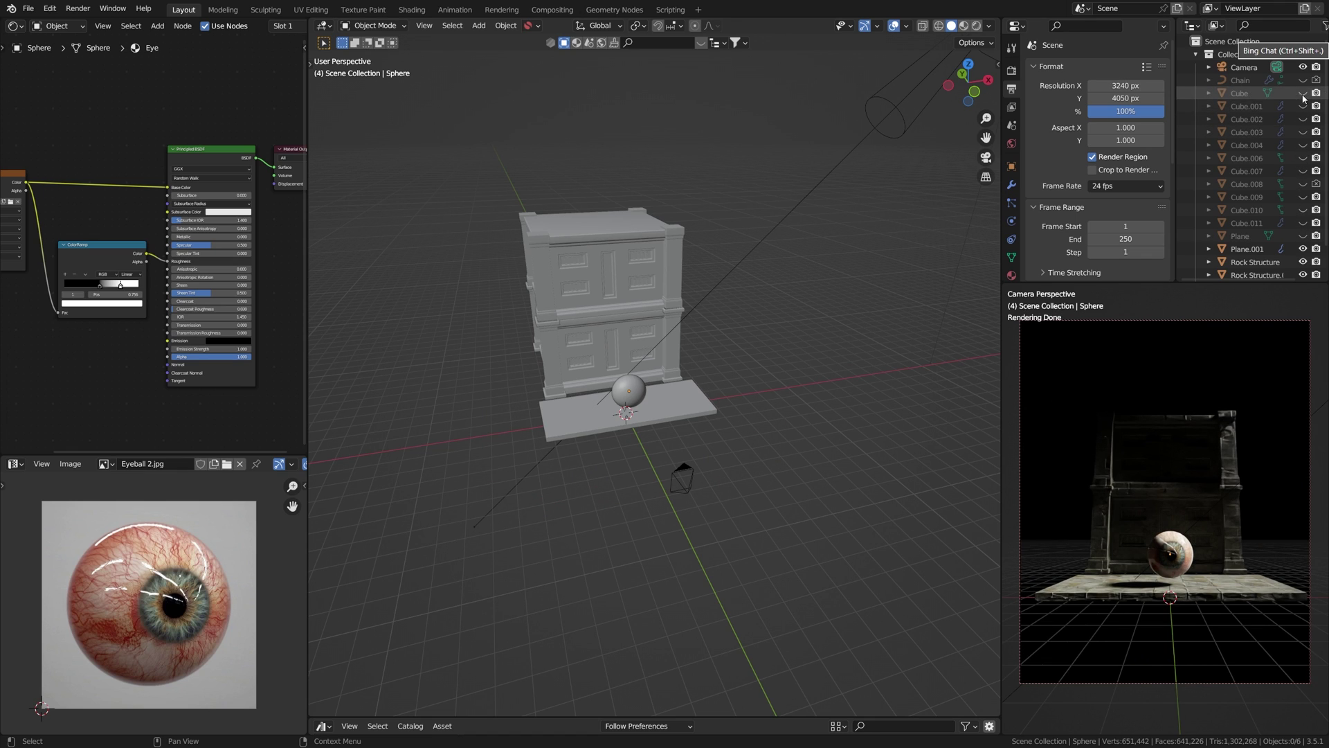
left_click_drag(1303, 80, 1296, 246)
Select the large cube enclosing the temple and rename it Fog.
scroll(1289, 247, "down", 1)
left_click(983, 306)
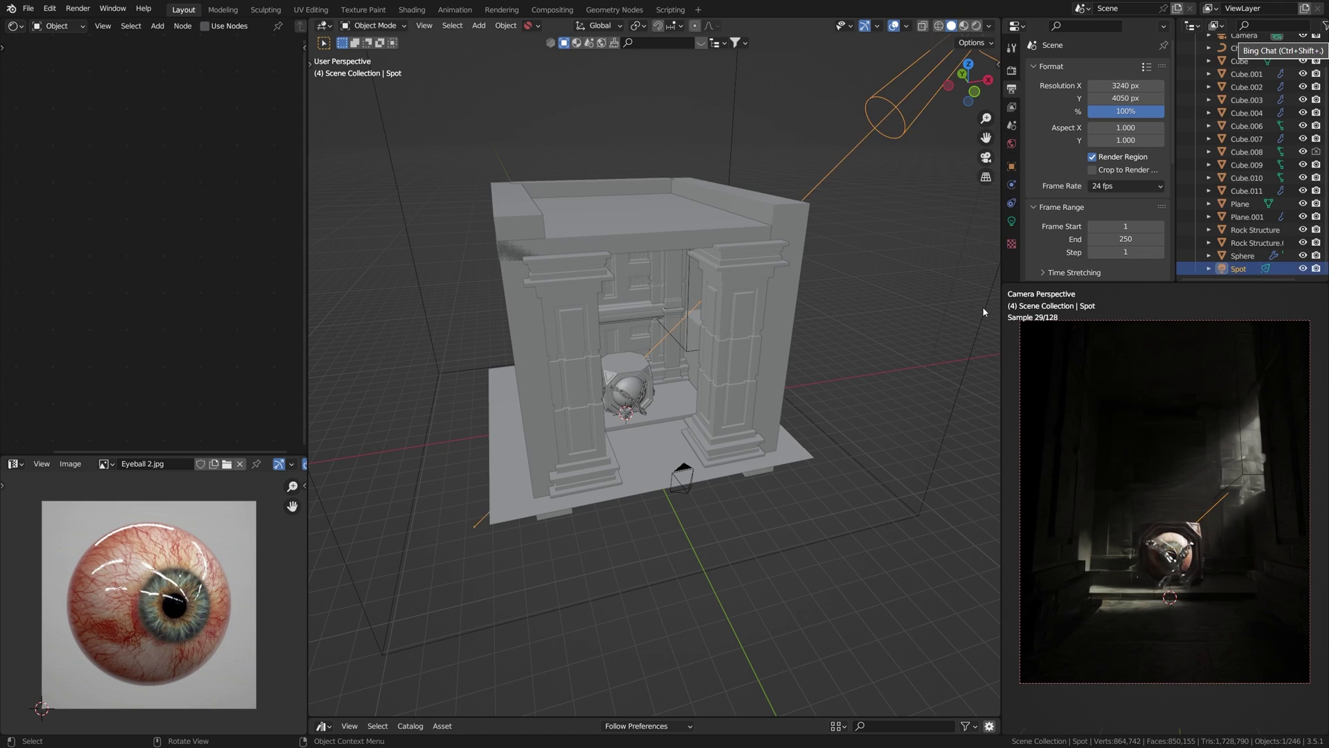
left_click(983, 307)
double_click(1239, 61)
type("Fog")
key("Return")
scroll(1239, 76, "up", 2)
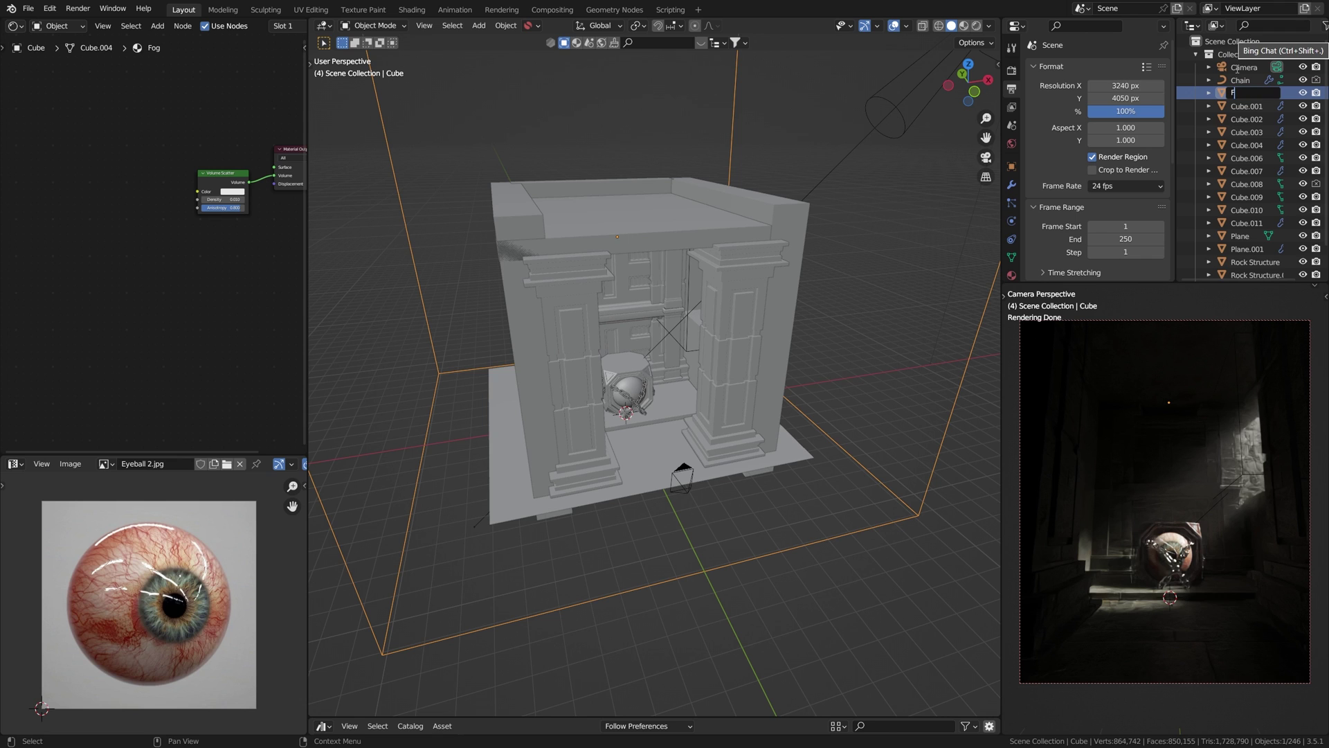
Select the spot light outside the temple and save the file.
scroll(879, 222, "down", 5)
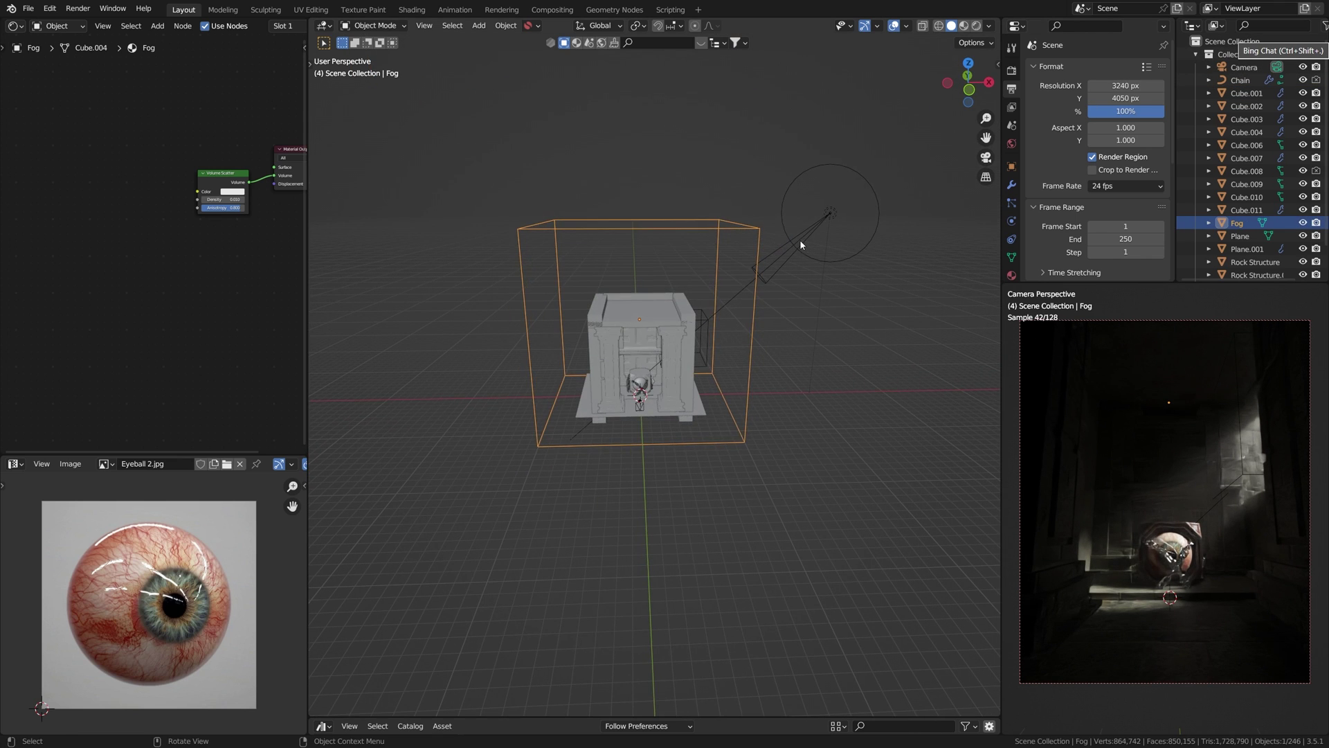
left_click(746, 246)
left_click(751, 232)
middle_click_drag(815, 338, 818, 361, "shift")
left_click(819, 362)
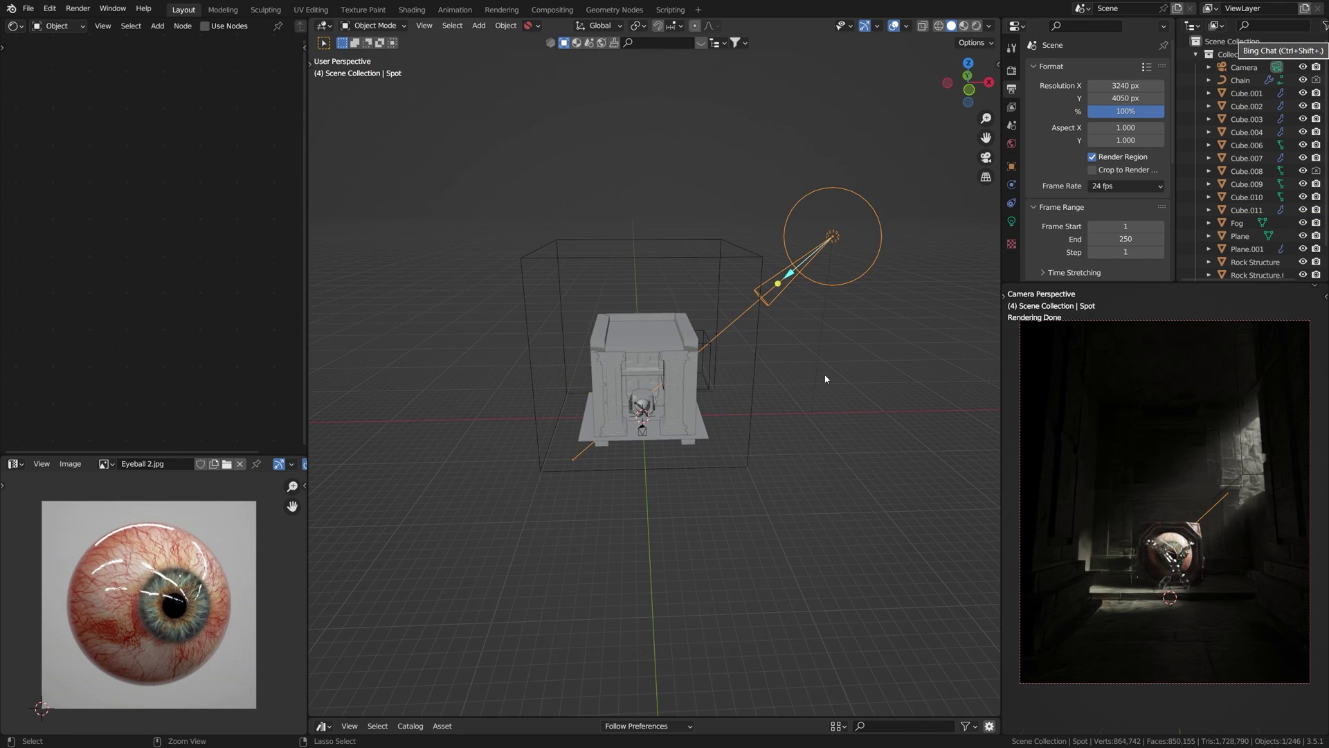
key("ctrl+s")
Hide the Chain object in the viewport.
left_click(970, 382)
left_click(1302, 80)
left_click(817, 380)
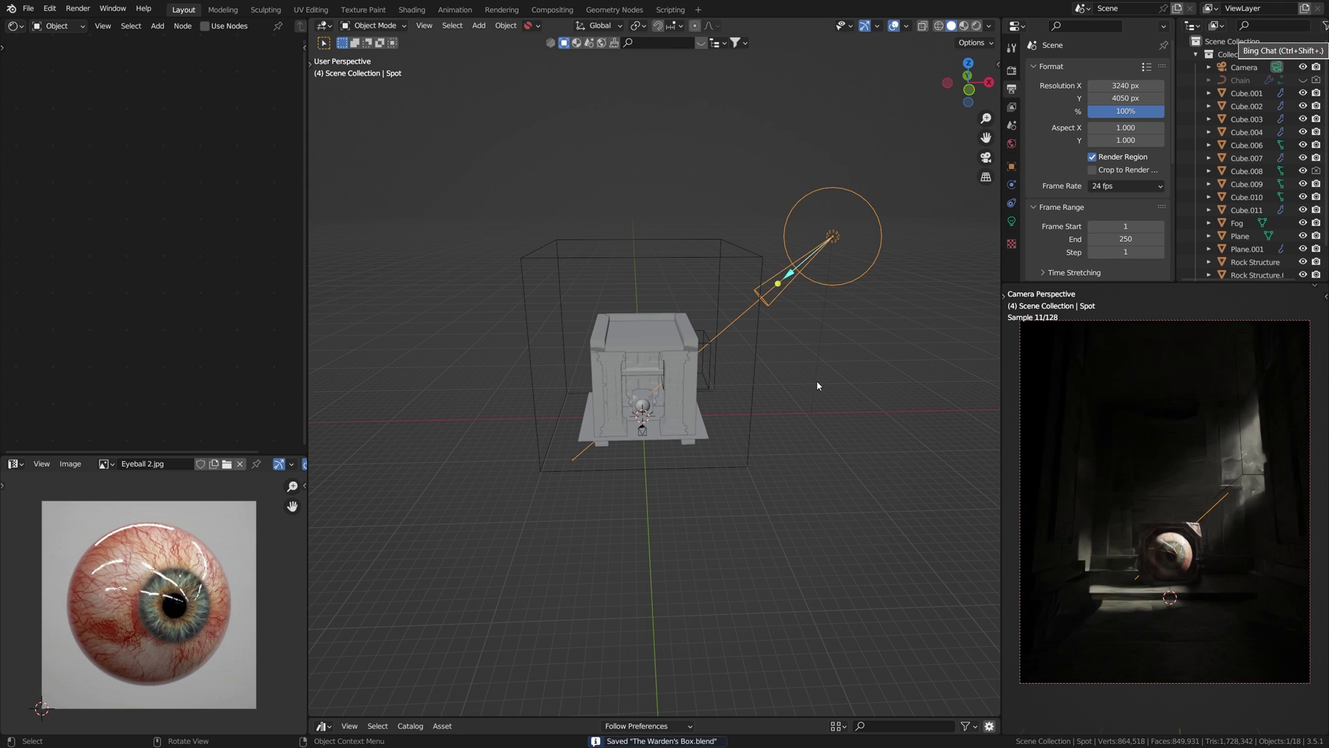
Try repositioning the spot light above the temple from Front Orthographic, and revert the moves.
left_click(818, 321)
key("KP_1")
scroll(723, 251, "up", 4)
left_click(917, 225)
scroll(886, 270, "down", 4)
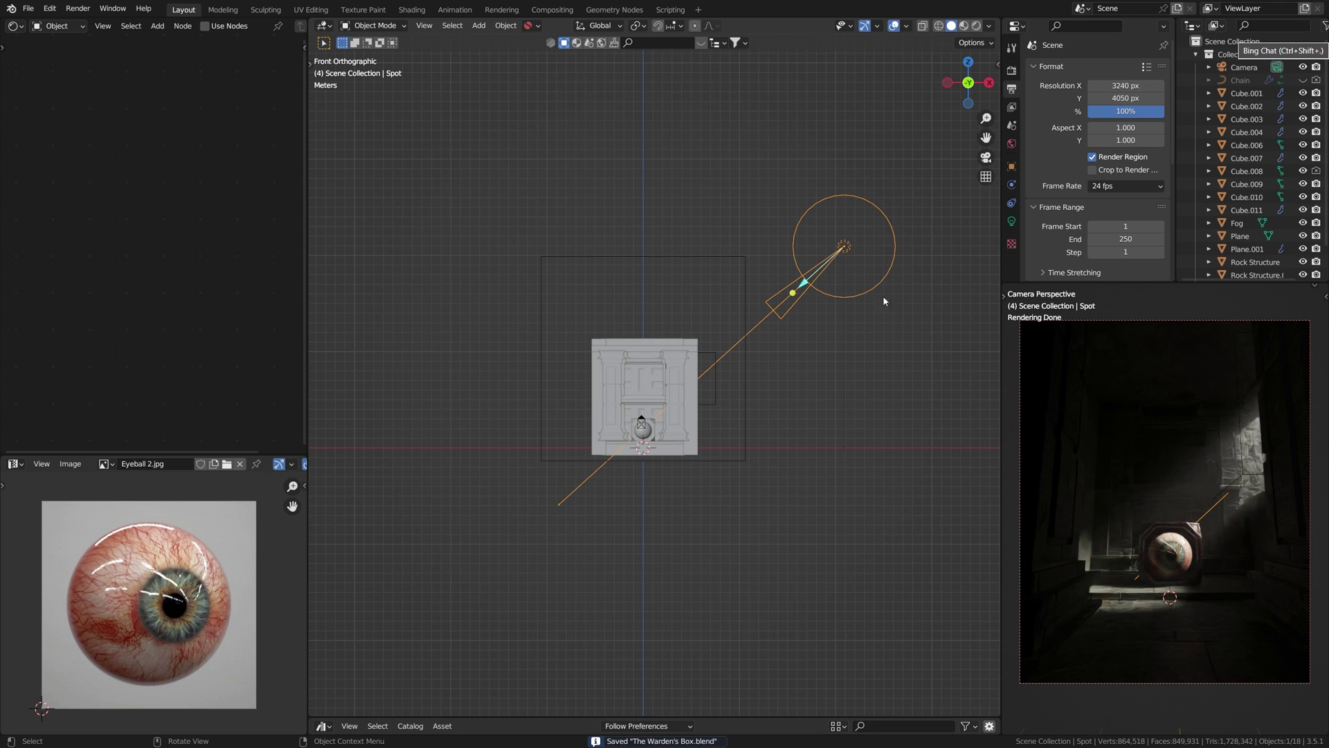
key("g")
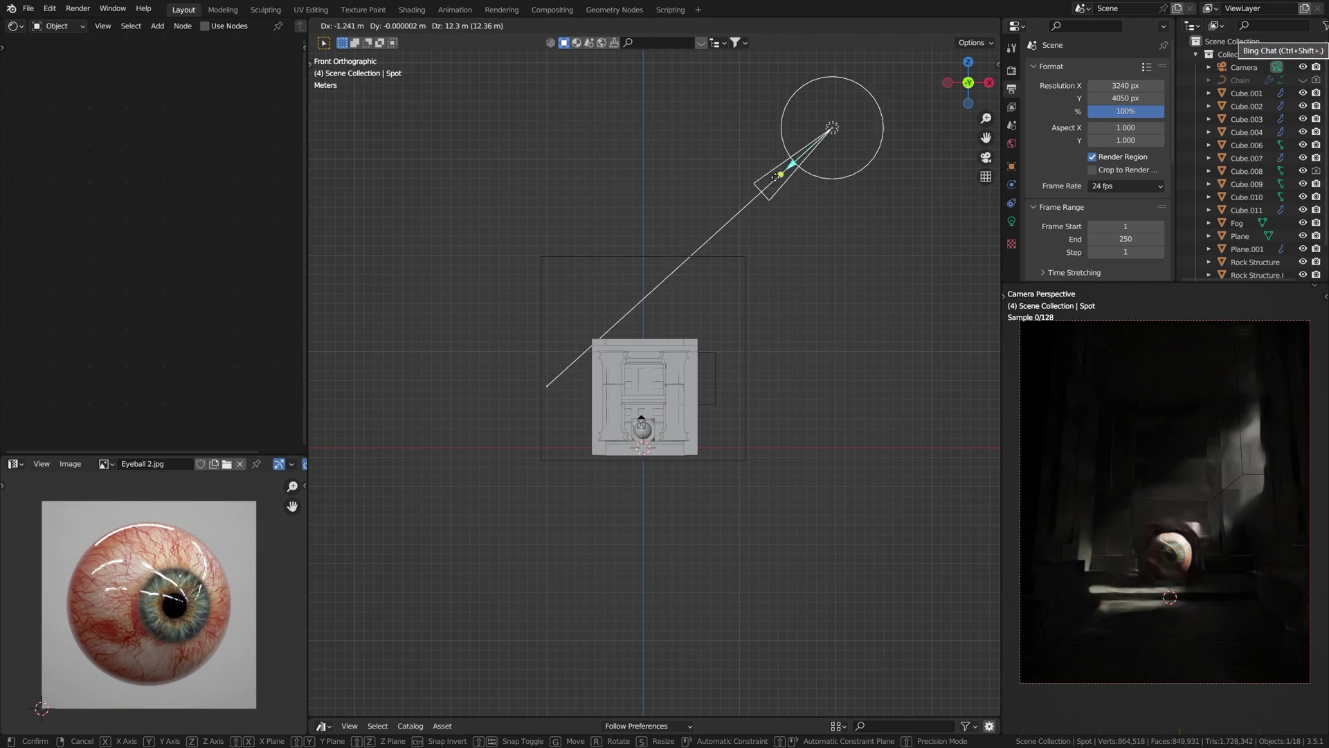
left_click(729, 231)
key("ctrl+z")
key("g")
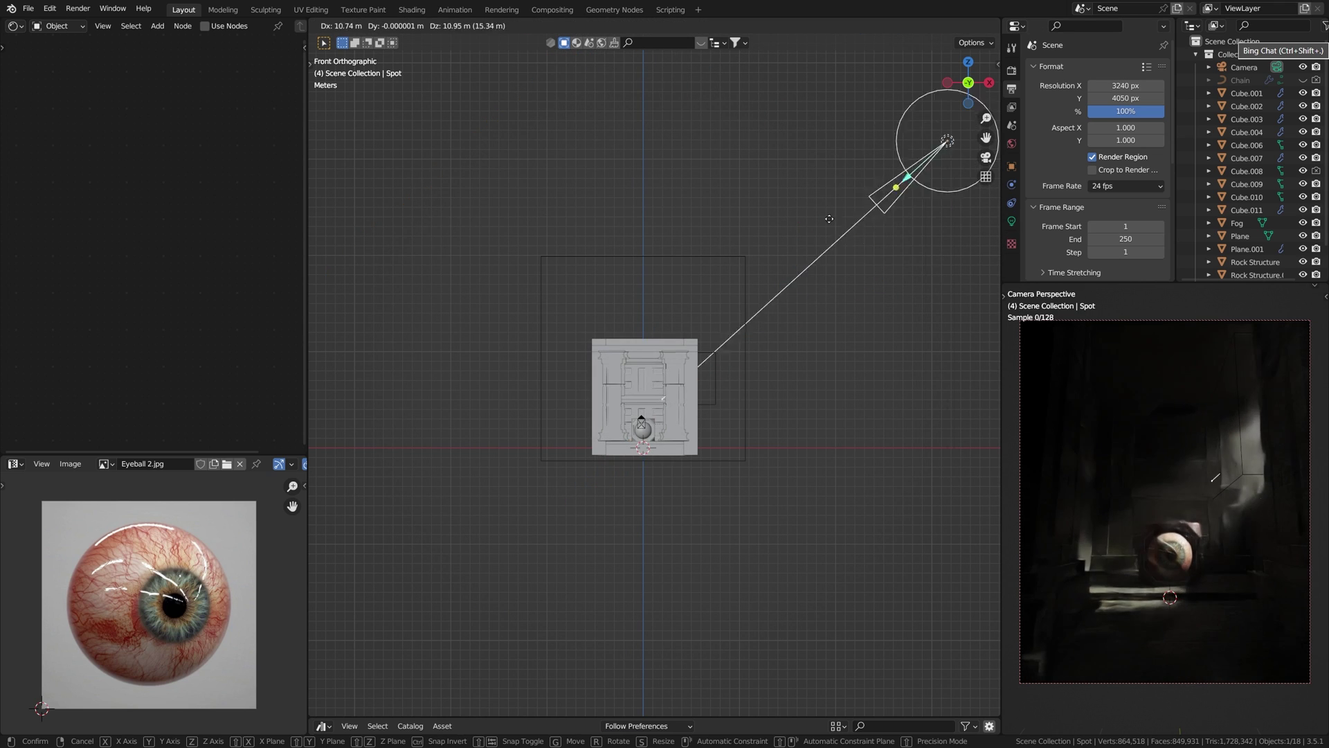
right_click(718, 319)
Hide the existing Spot light, align the viewport to Front Orthographic, and save the file.
scroll(807, 348, "up", 2)
key("ctrl+s")
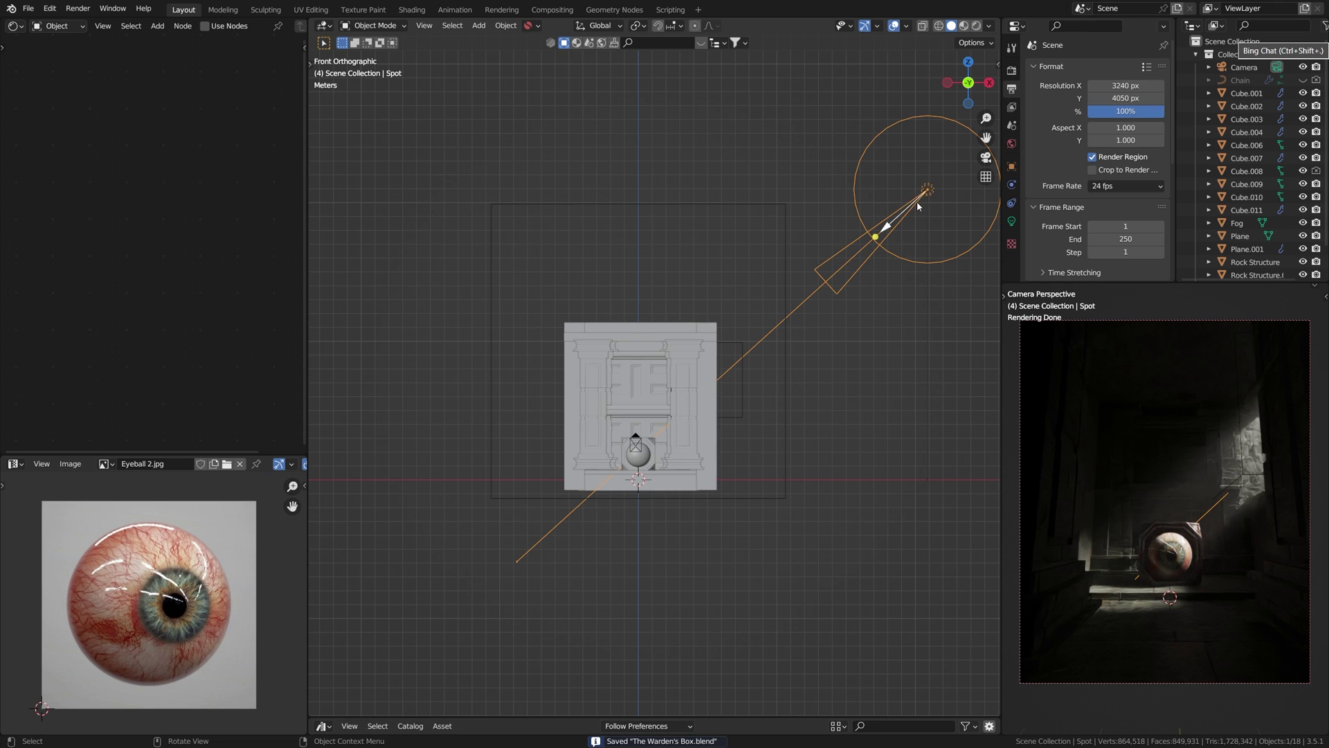
scroll(874, 243, "down", 3)
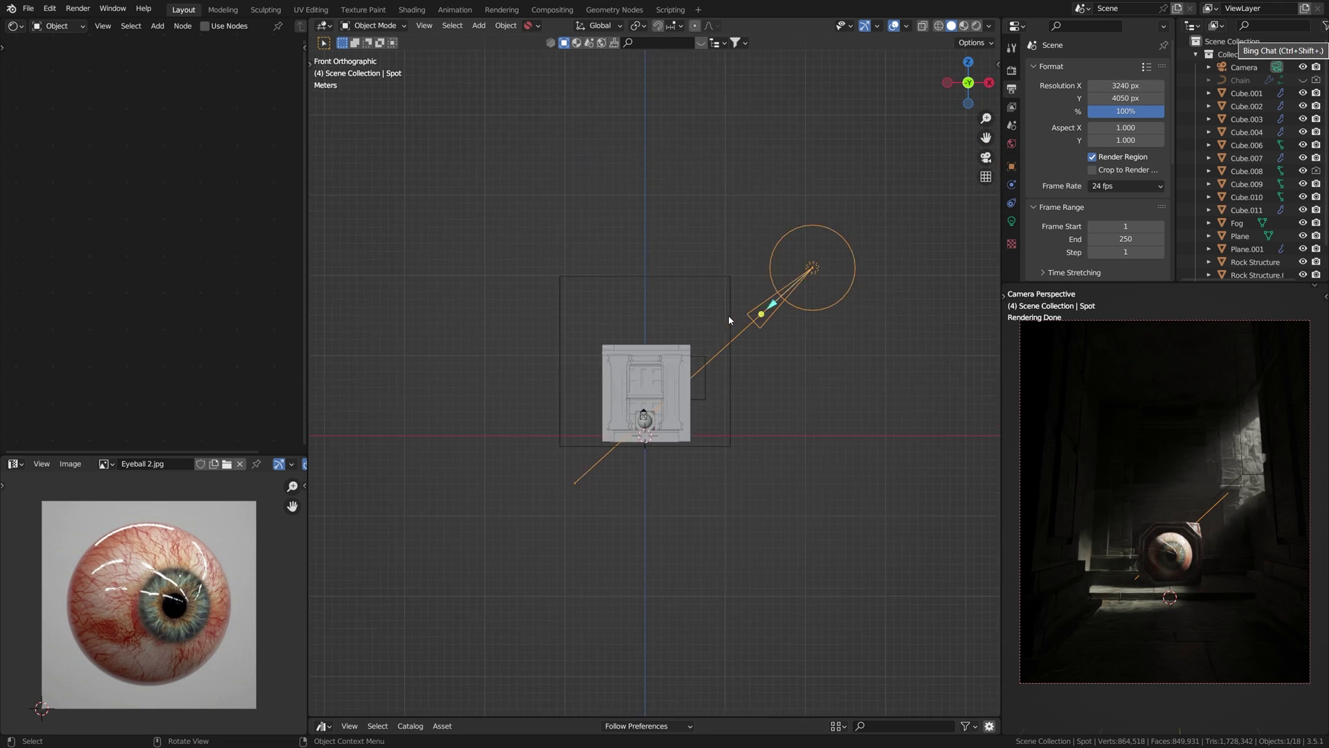
middle_click_drag(729, 314, 734, 340)
scroll(1223, 240, "down", 3)
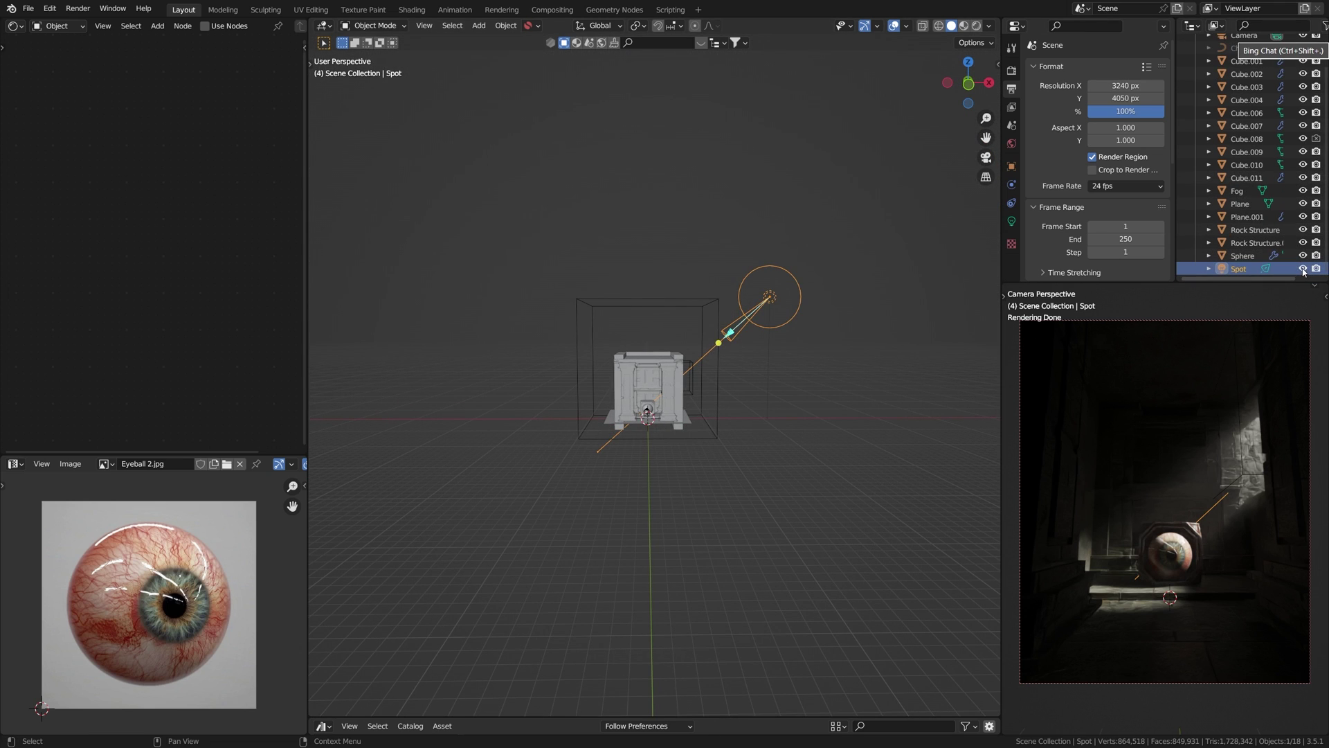
left_click(1303, 269)
key("KP_1")
key("ctrl+s")
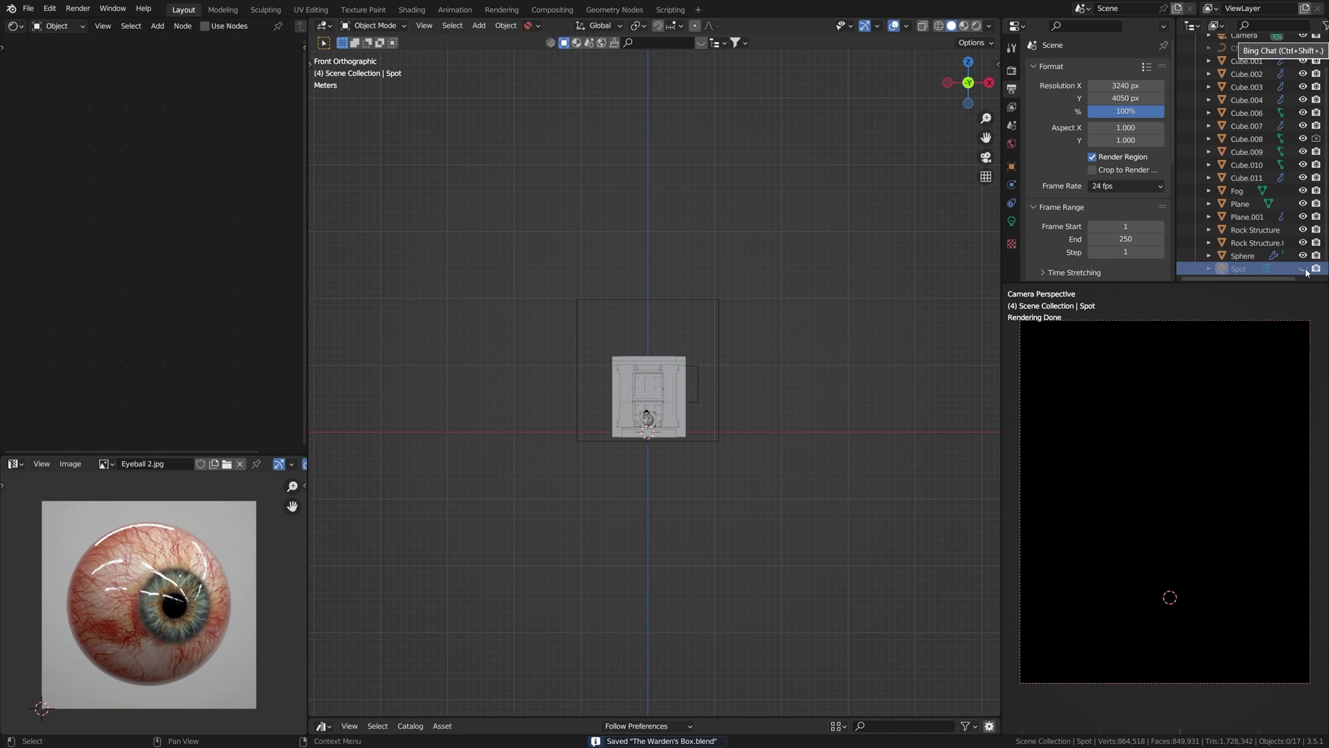
Add a new Spot light at the 3D cursor and turn on the Screencast Keys display.
scroll(782, 431, "up", 3)
key("shift+a")
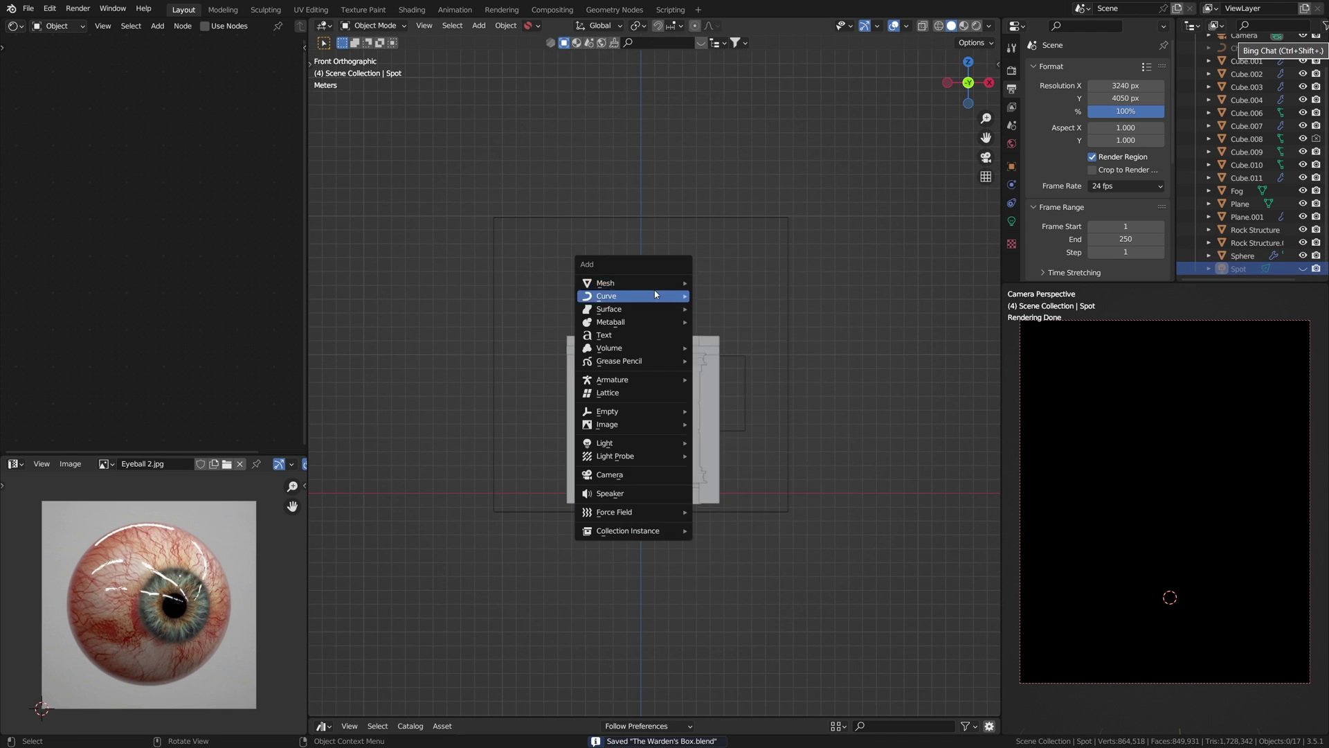
mouse_move(633, 445)
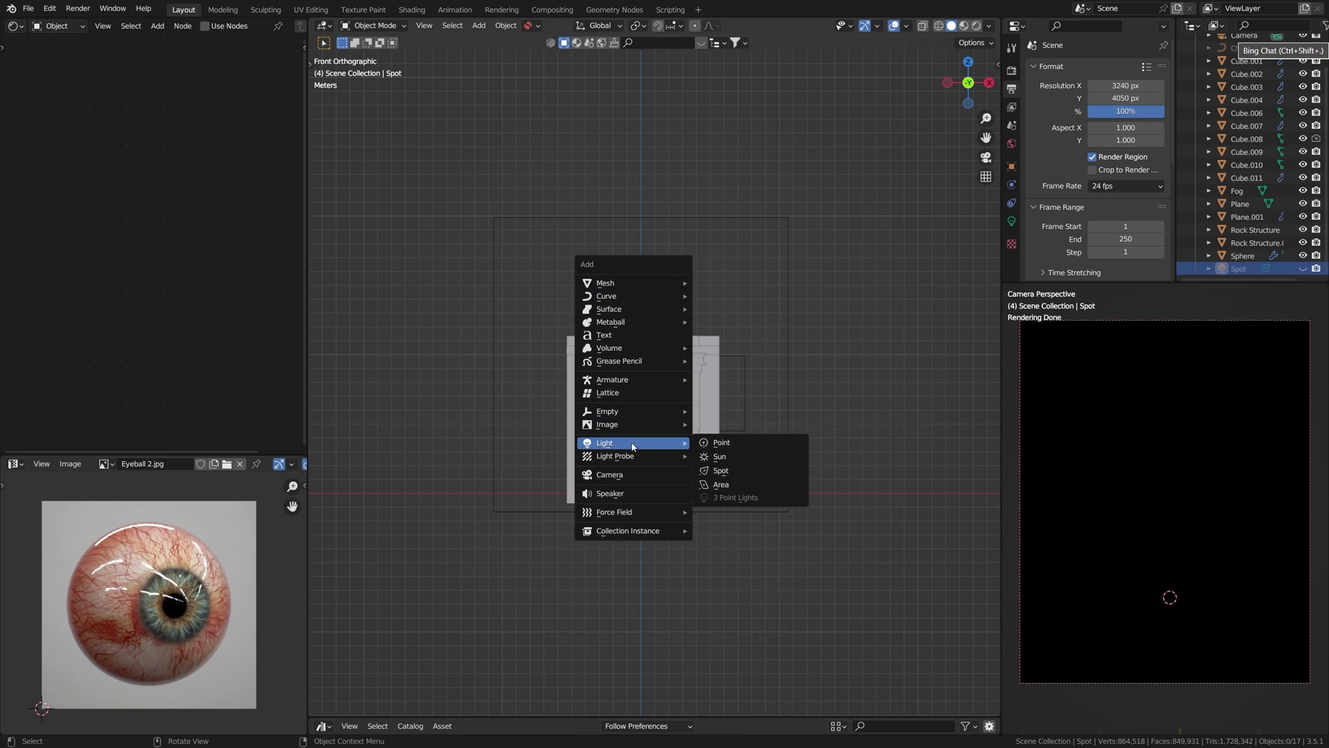
left_click(723, 470)
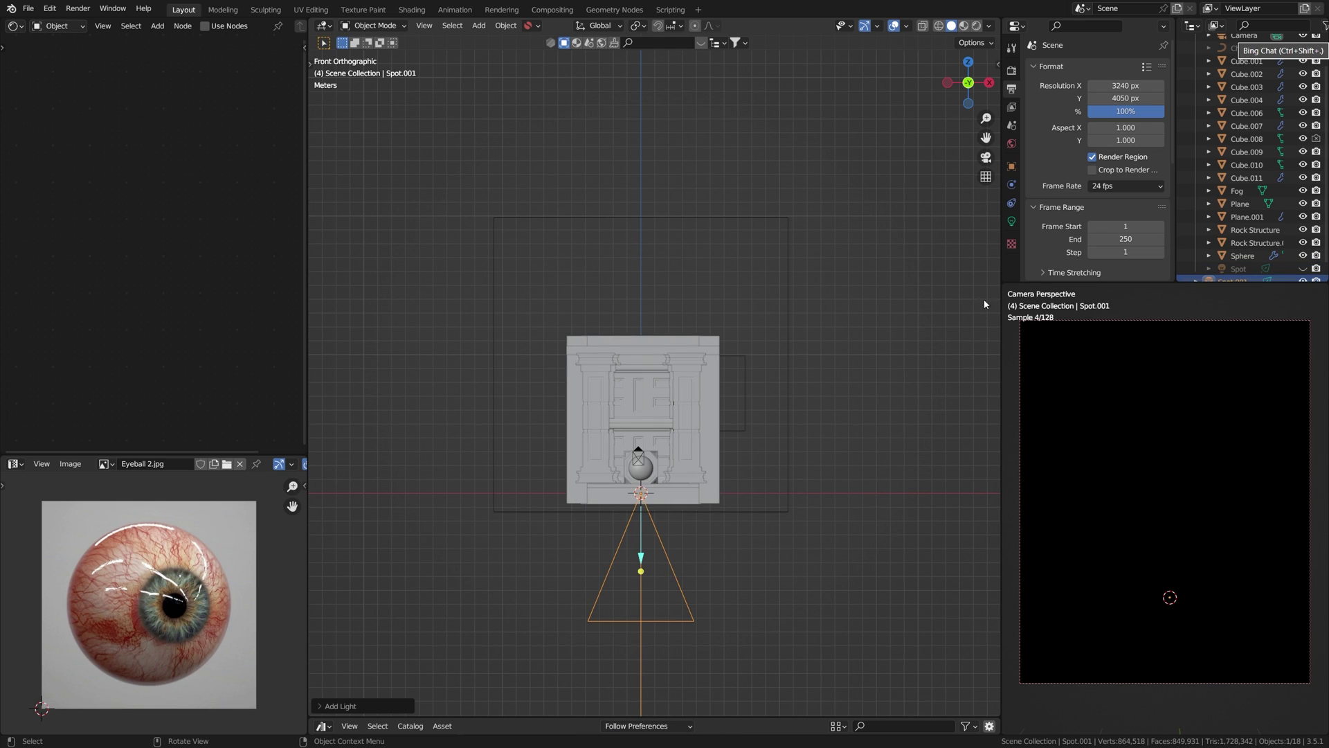
key("n")
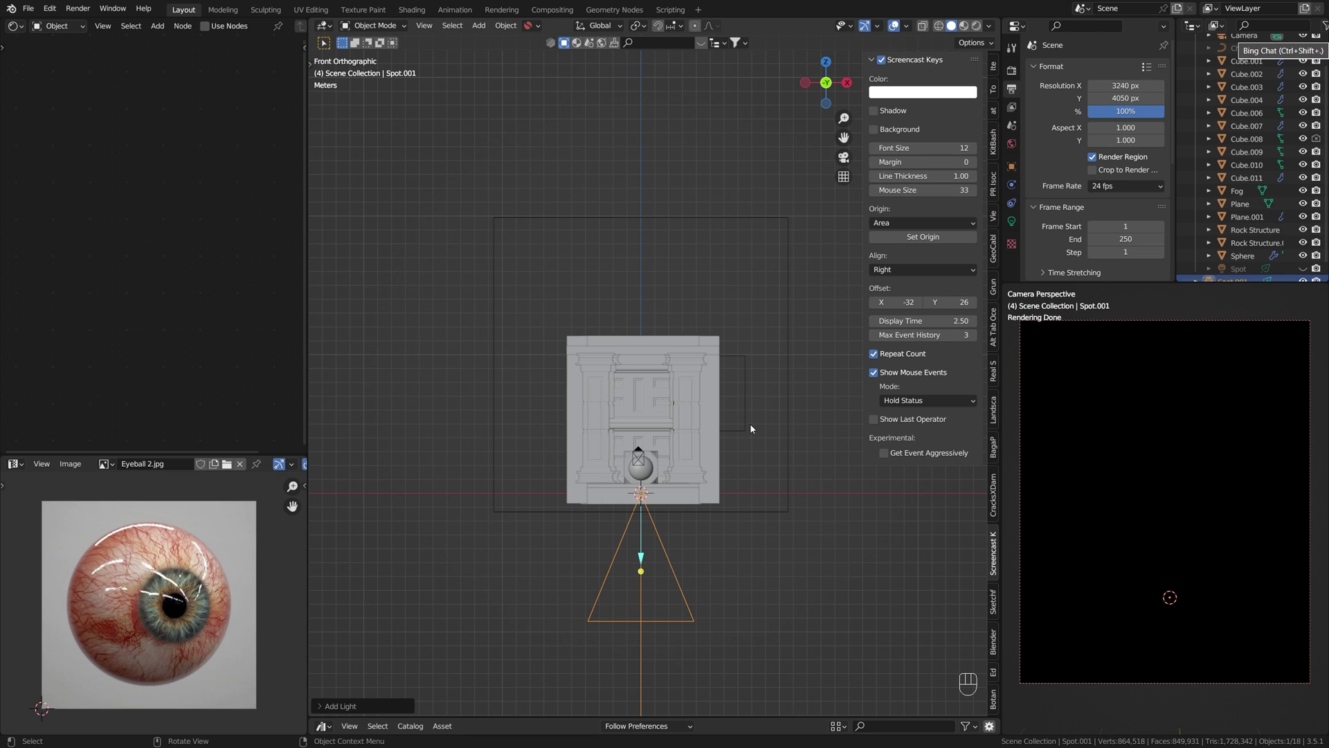
key("n")
Move and rotate the new spot light so it sits high outside the temple's right side, aiming diagonally down at the eyeball.
left_click(720, 576)
left_click(704, 571)
key("r")
key("g")
key("r")
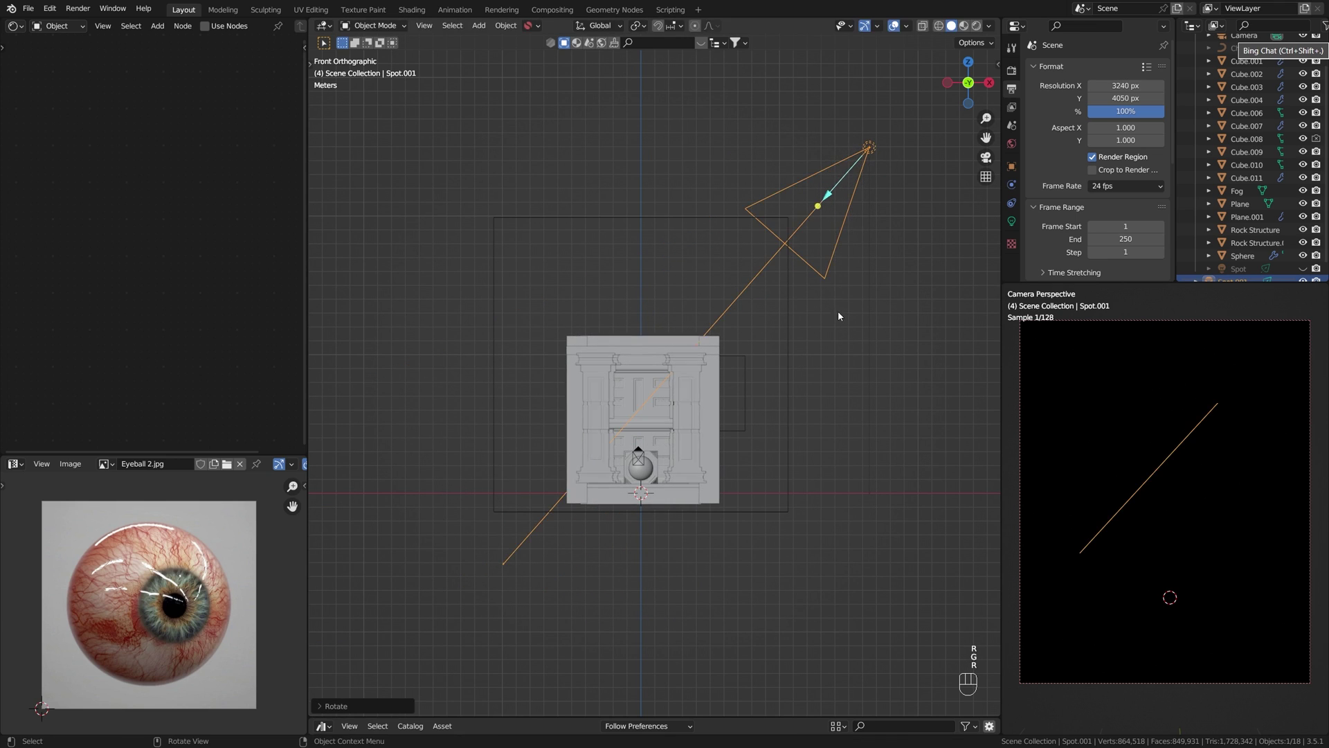
key("g")
key("r")
left_click(718, 407)
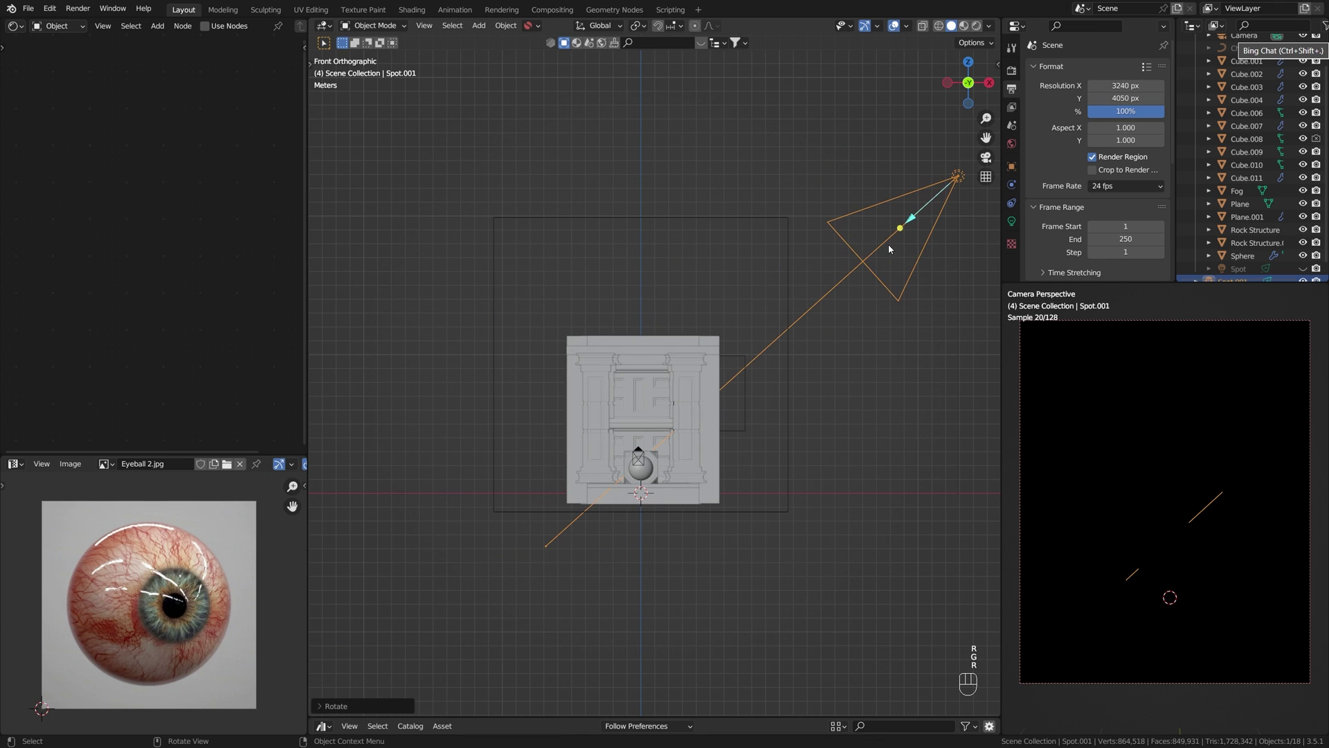
Fine-tune the new spot light's rotation so its beam aims down at the eyeball, and save the file.
key("r")
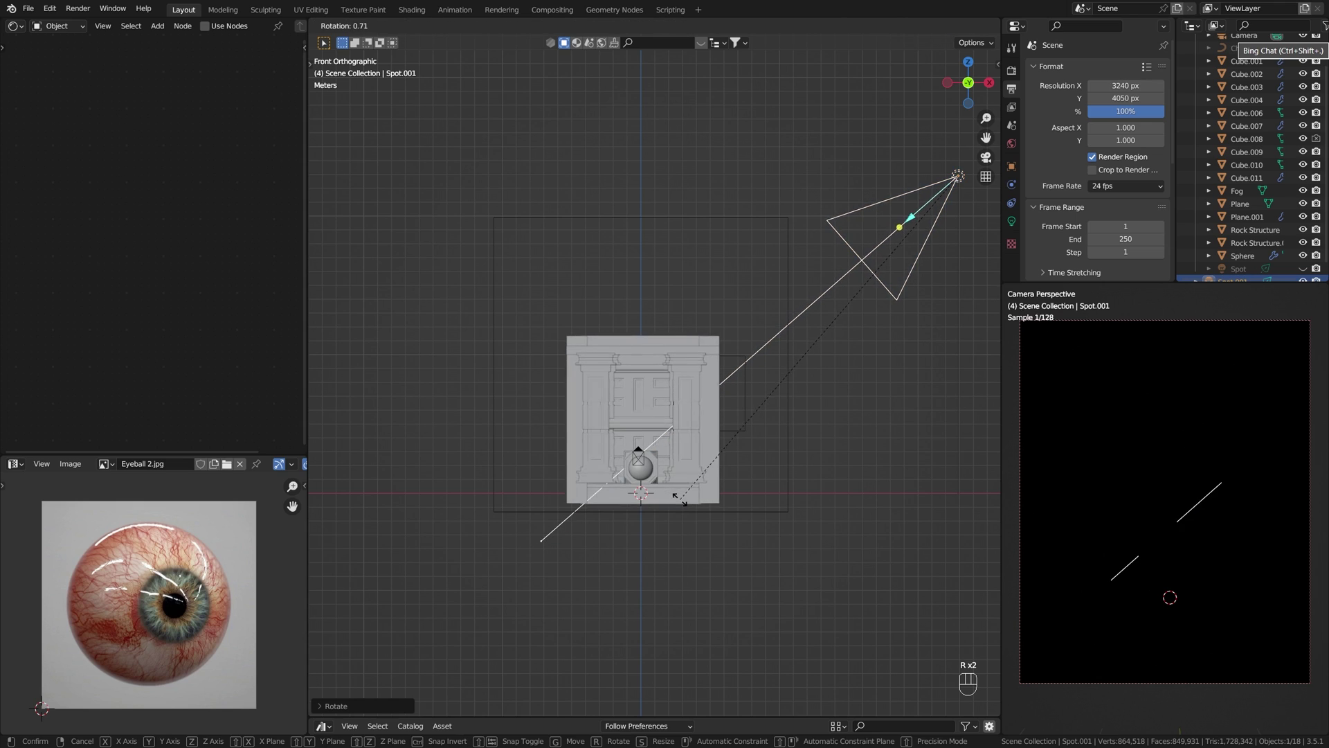
left_click(676, 495)
middle_click_drag(817, 410, 794, 423, "shift")
key("ctrl+s")
Set the new spot light's power to 1 MW.
left_click(1012, 221)
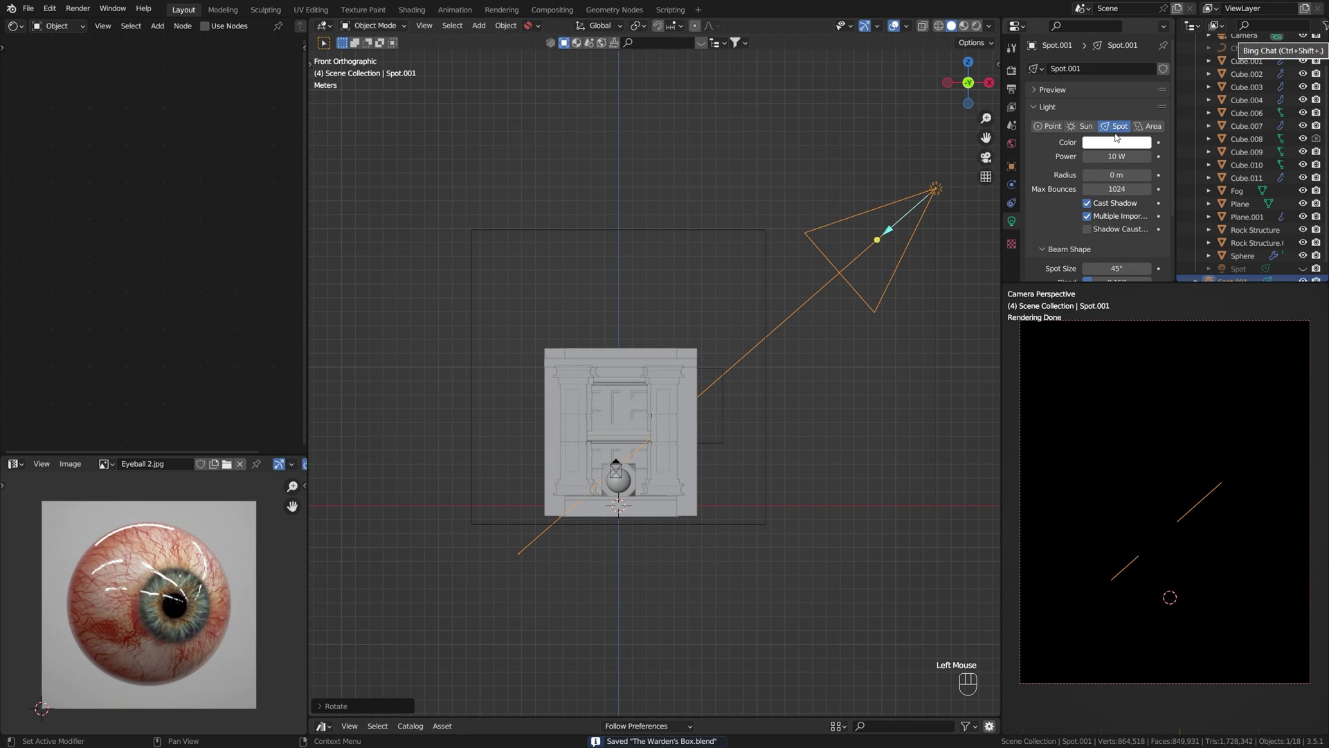
scroll(1115, 138, "down", 4)
scroll(1107, 138, "up", 2)
left_click(1094, 156)
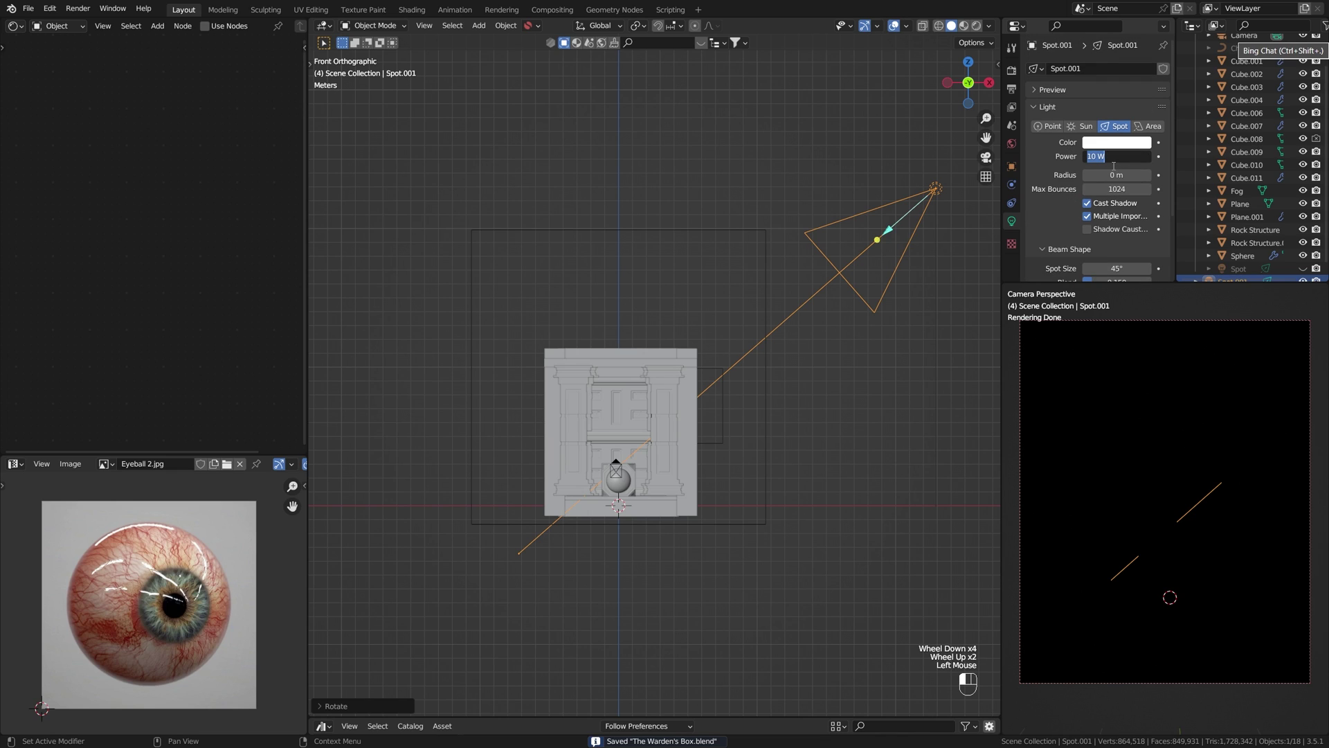
key("shift")
type("1 M")
key("Return")
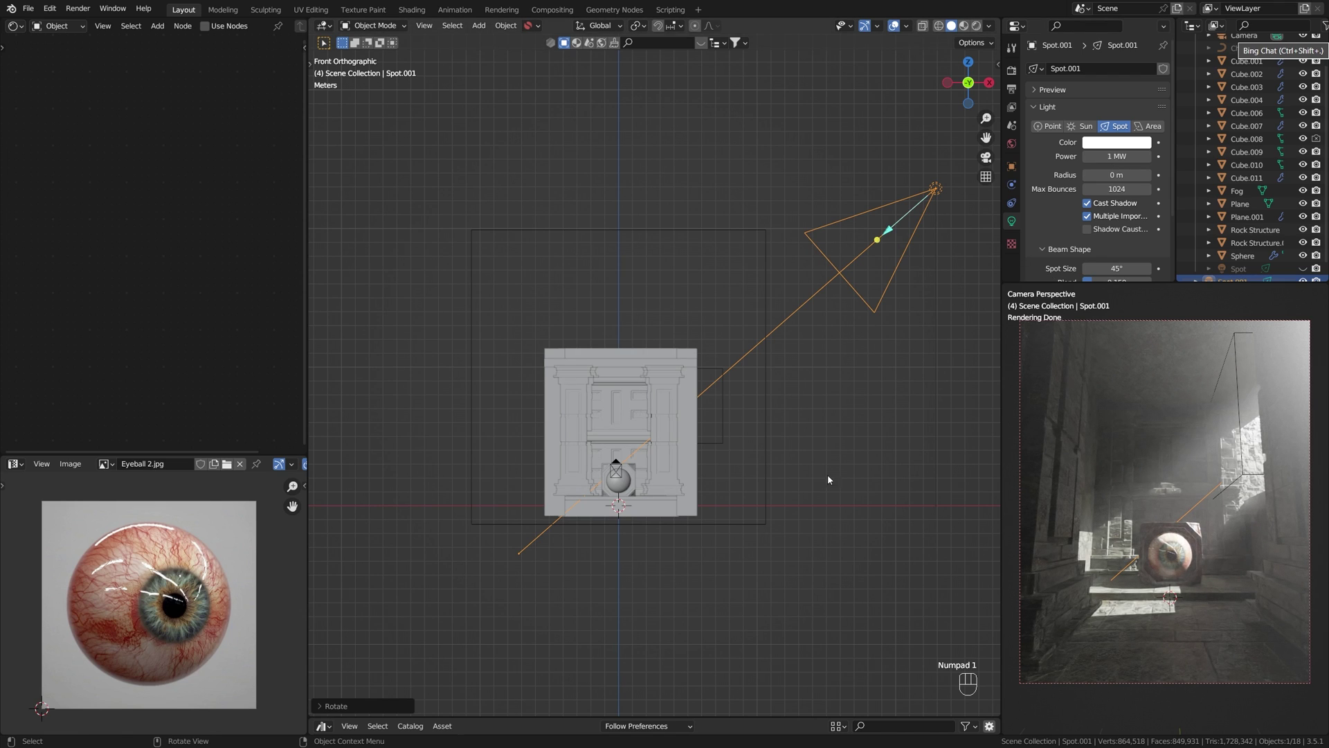
Narrow the spot light's beam to a spot size of about 10.4° with a blend of 1.000, and save the file.
middle_click_drag(821, 479, 852, 488, "shift")
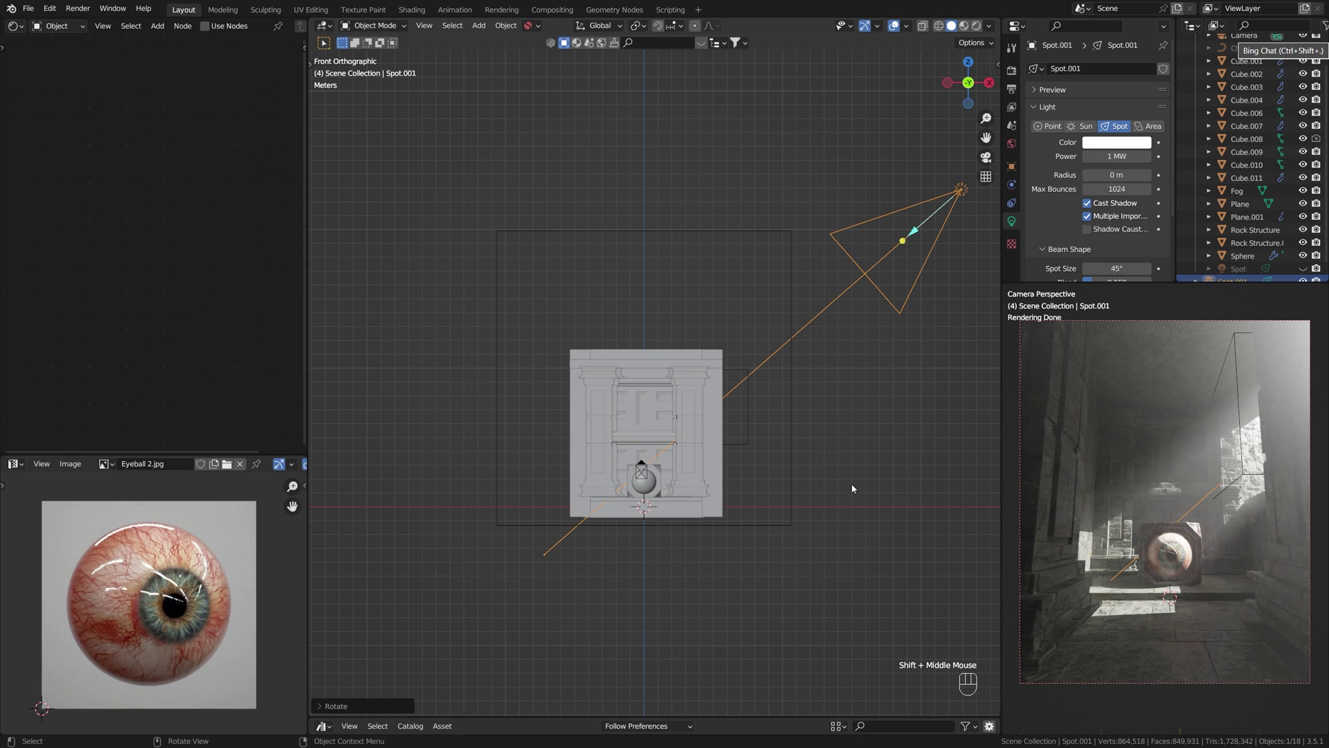
scroll(1122, 181, "down", 3)
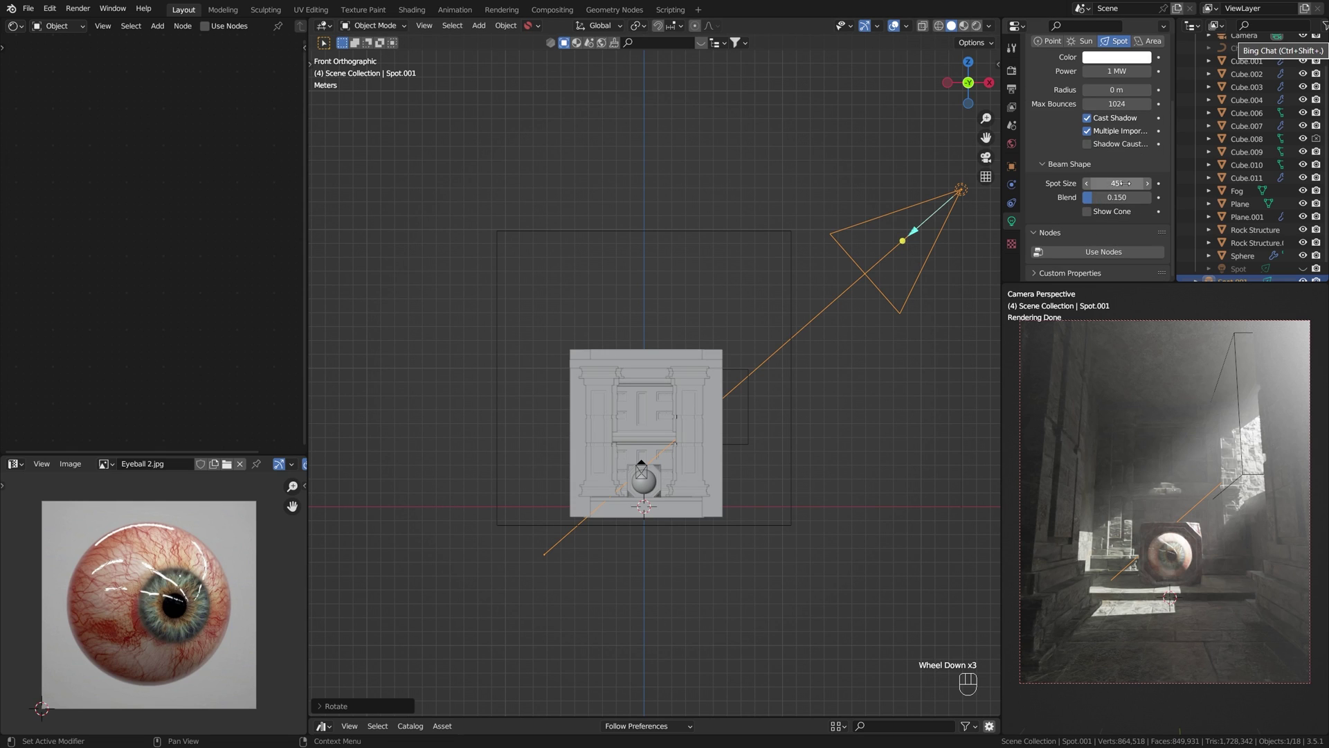
left_click_drag(1125, 183, 1163, 202)
middle_click_drag(854, 318, 837, 360)
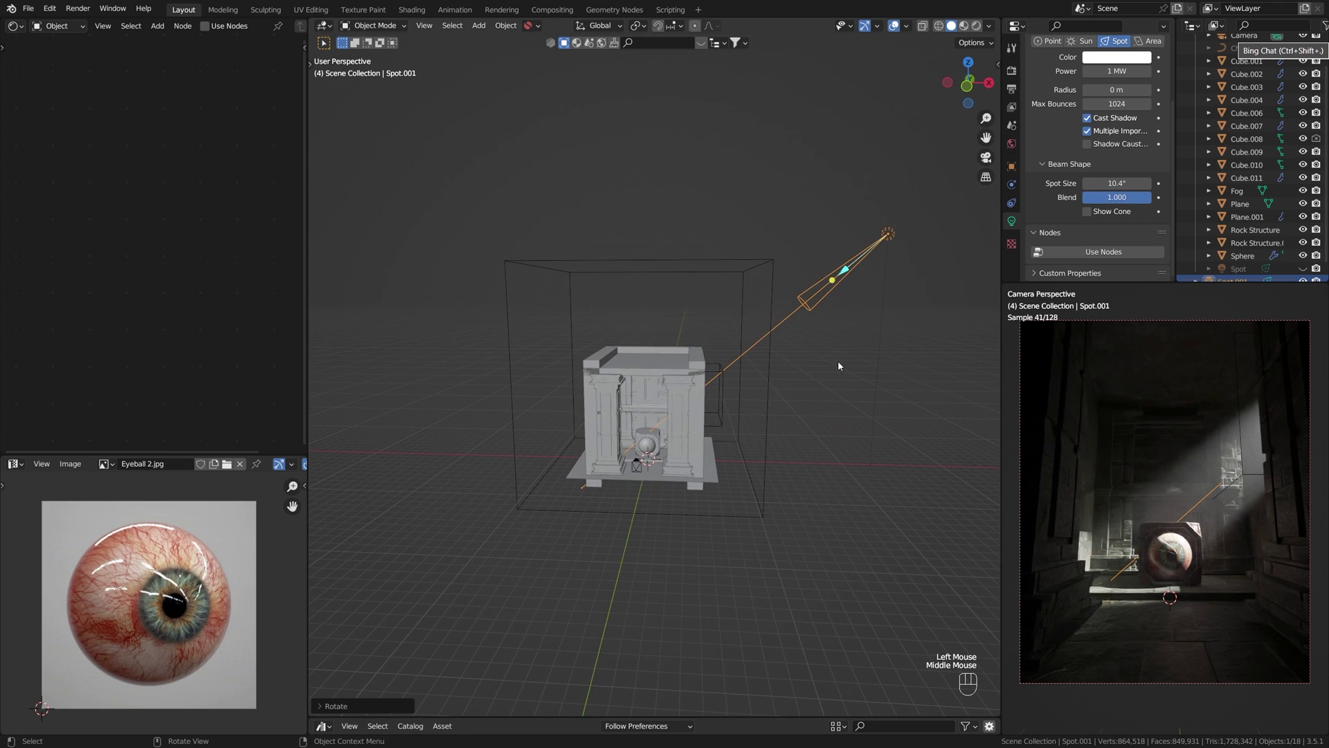
scroll(831, 377, "up", 4)
key("KP_1")
scroll(719, 447, "down", 5)
scroll(721, 459, "up", 2)
scroll(718, 512, "up", 1, "ctrl")
key("ctrl+s")
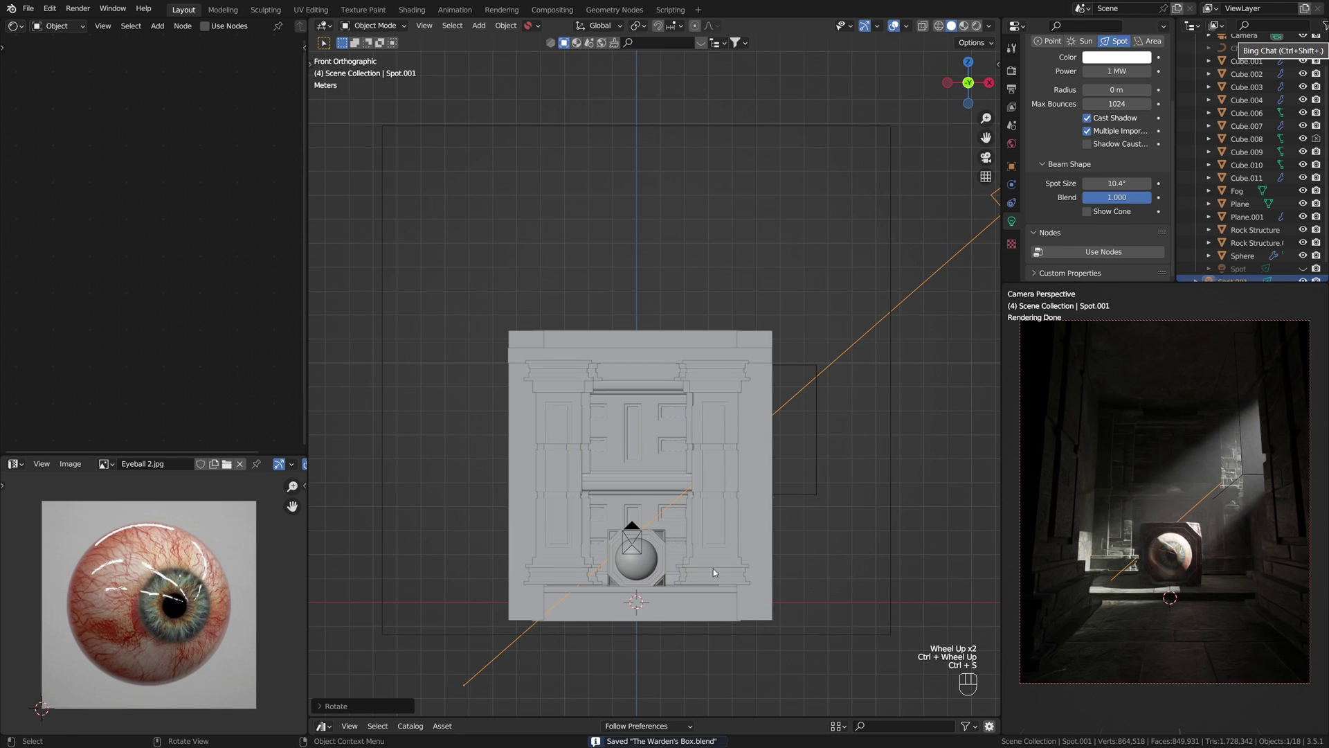
Soften the spot light's shadows by setting its radius to about 2.21 m, checking the camera render and saving the file.
middle_click_drag(712, 578, 763, 528, "shift")
scroll(1168, 407, "up", 2)
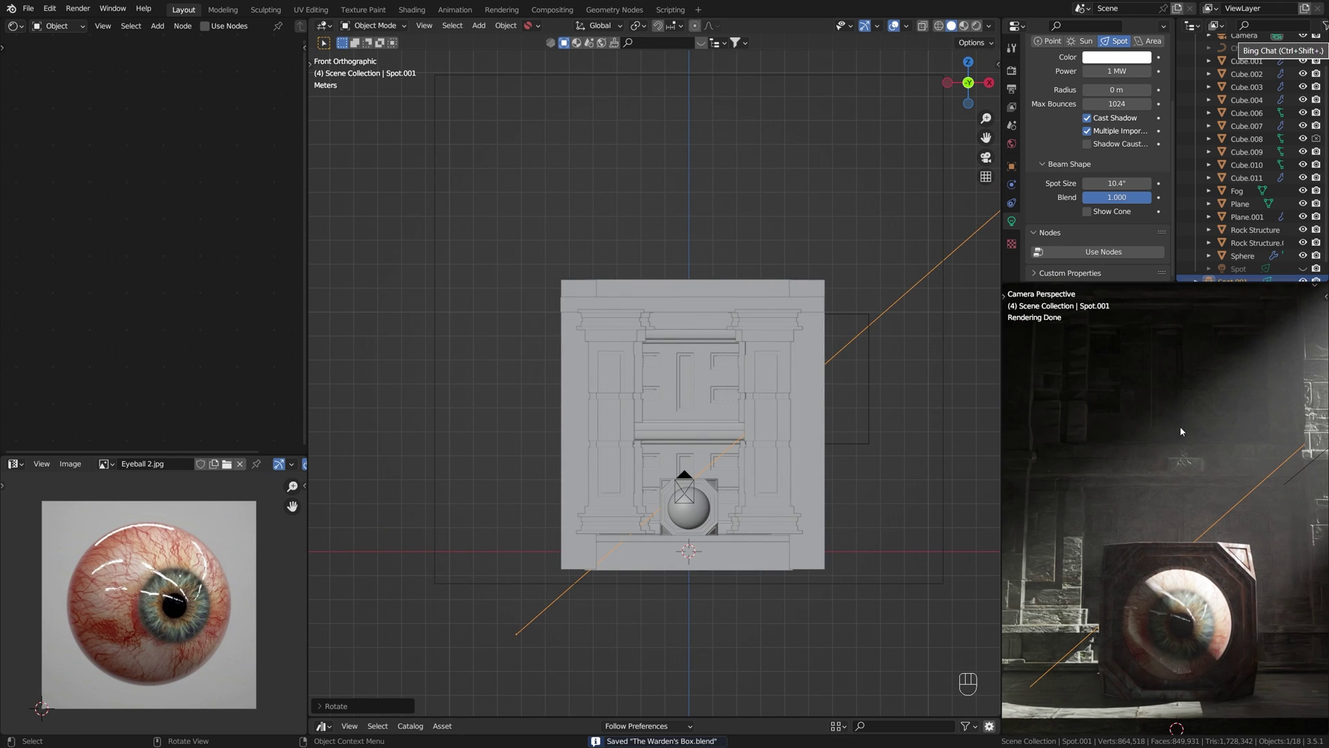
scroll(1182, 403, "down", 4)
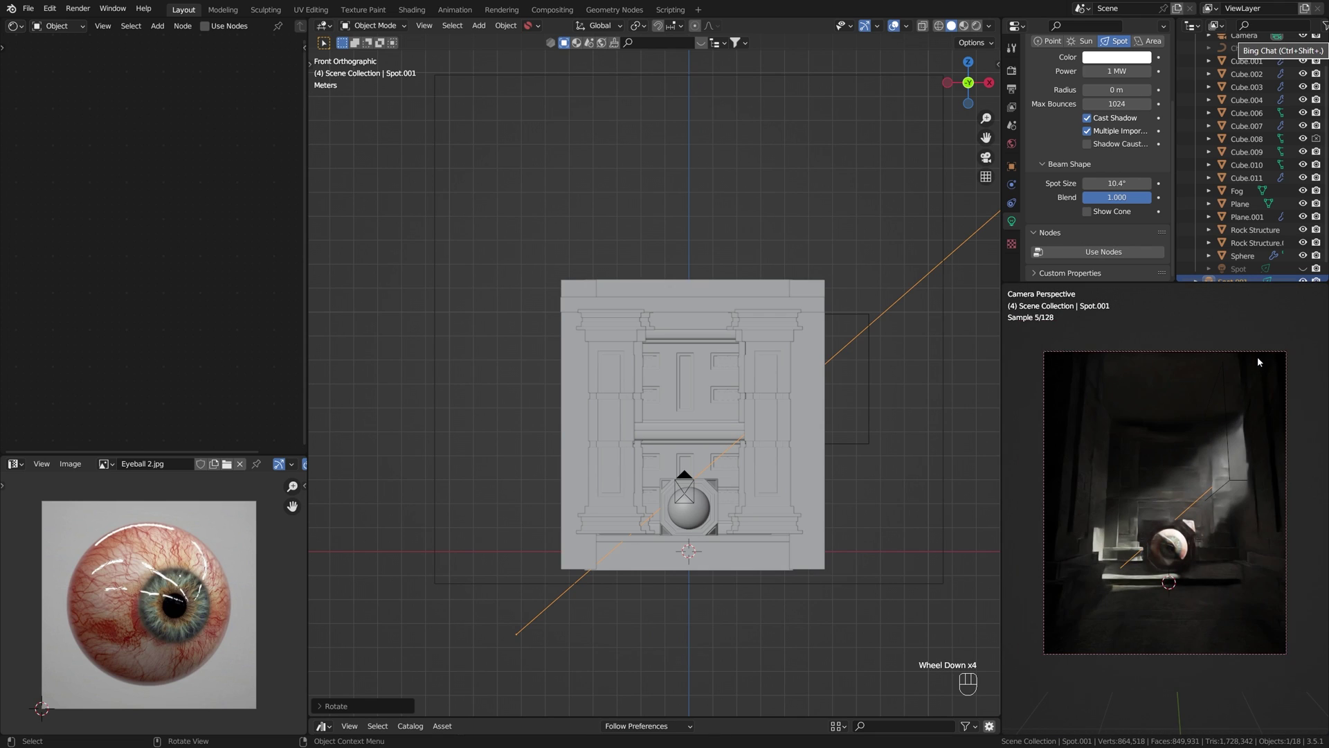
scroll(1257, 356, "up", 1)
middle_click_drag(1206, 390, 1214, 392, "shift")
key("ctrl+s")
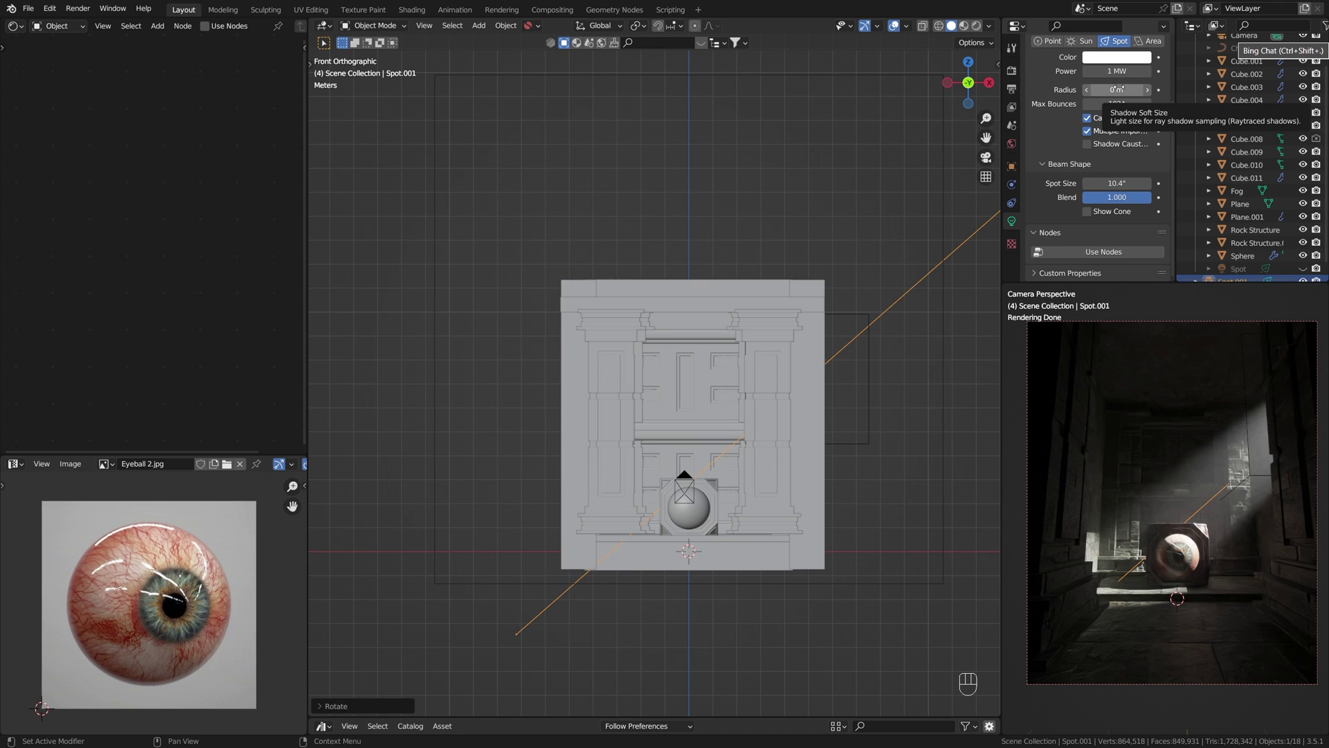
left_click_drag(1119, 89, 1155, 90)
scroll(1197, 459, "up", 2)
middle_click_drag(1155, 409, 1242, 463, "shift")
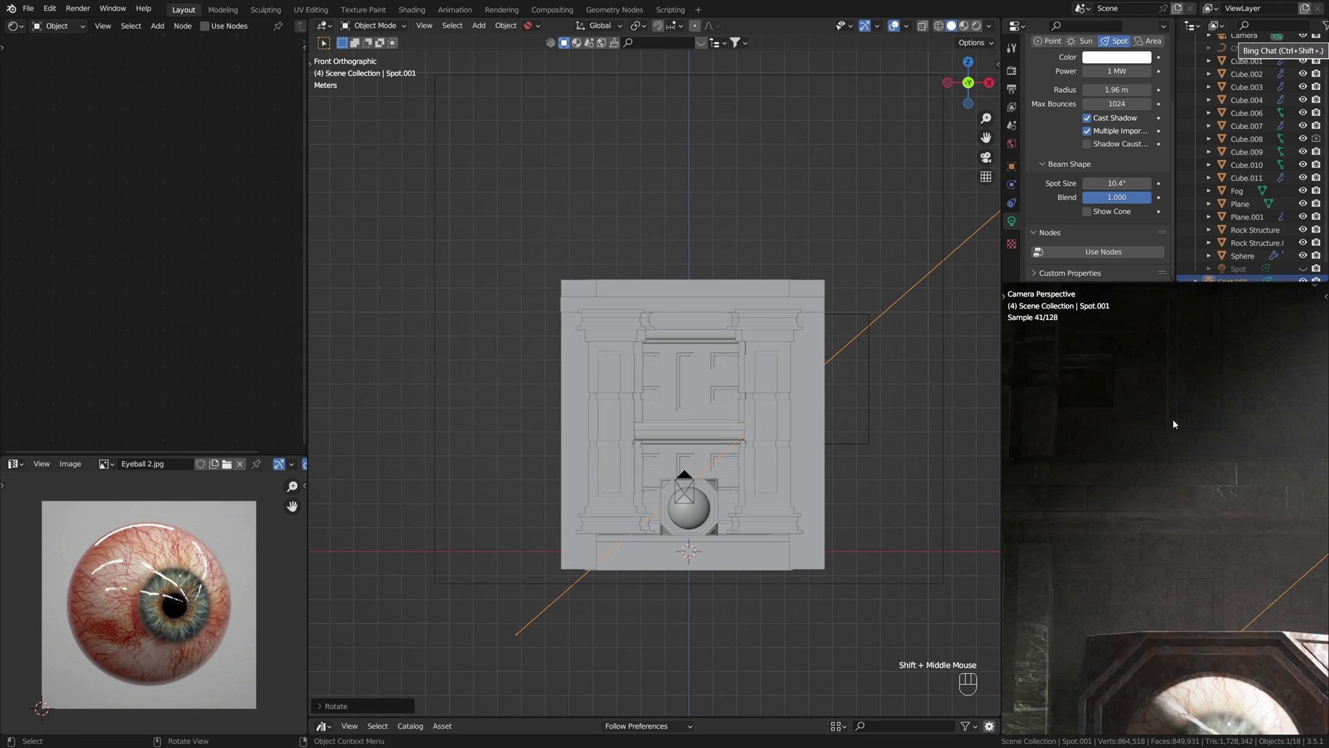
scroll(1207, 429, "down", 4)
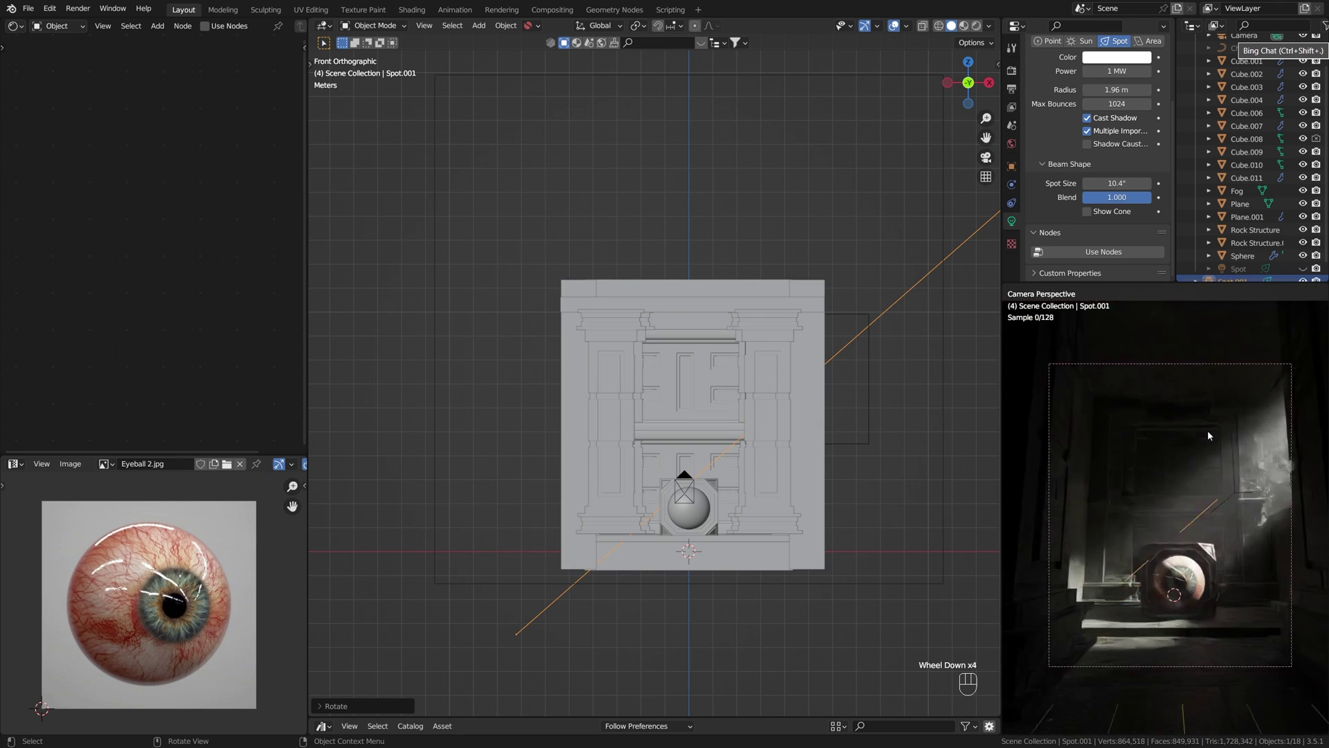
scroll(1206, 439, "up", 1)
middle_click_drag(1202, 480, 1202, 484, "shift")
key("ctrl+s")
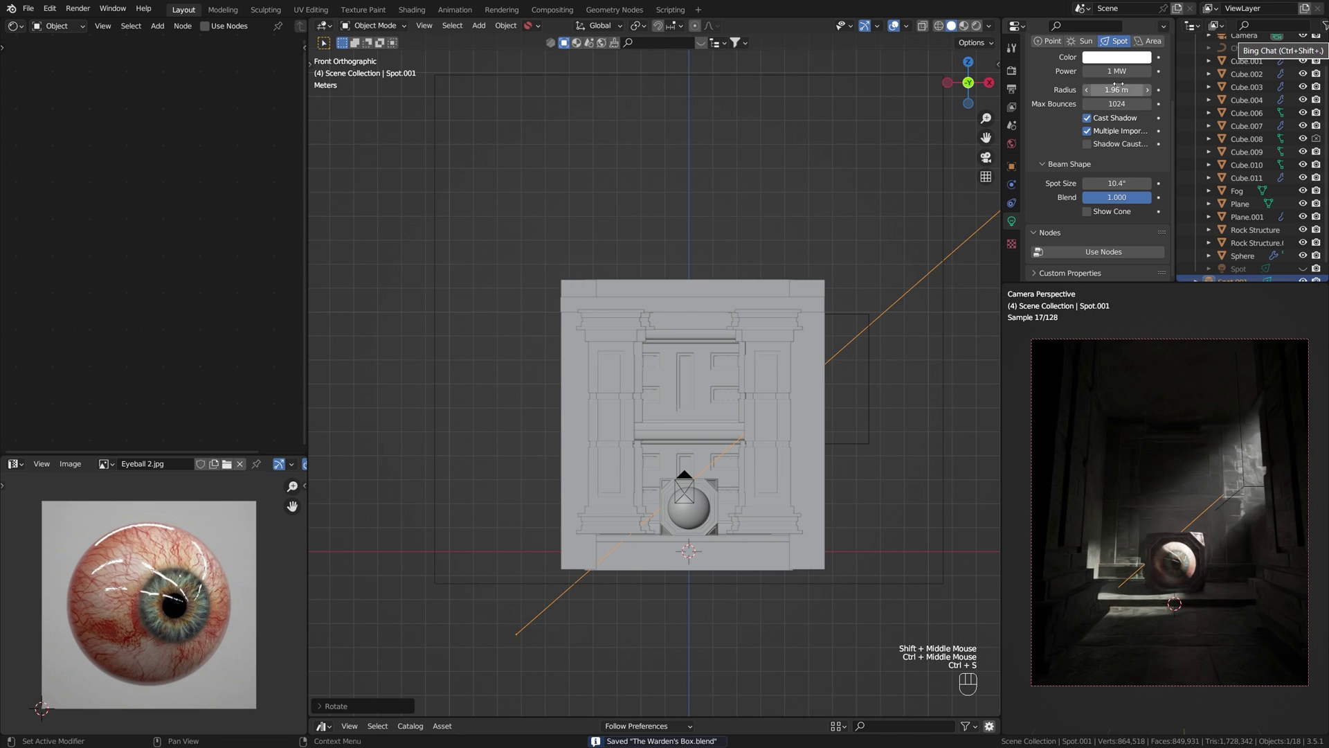
left_click_drag(1112, 89, 1135, 89)
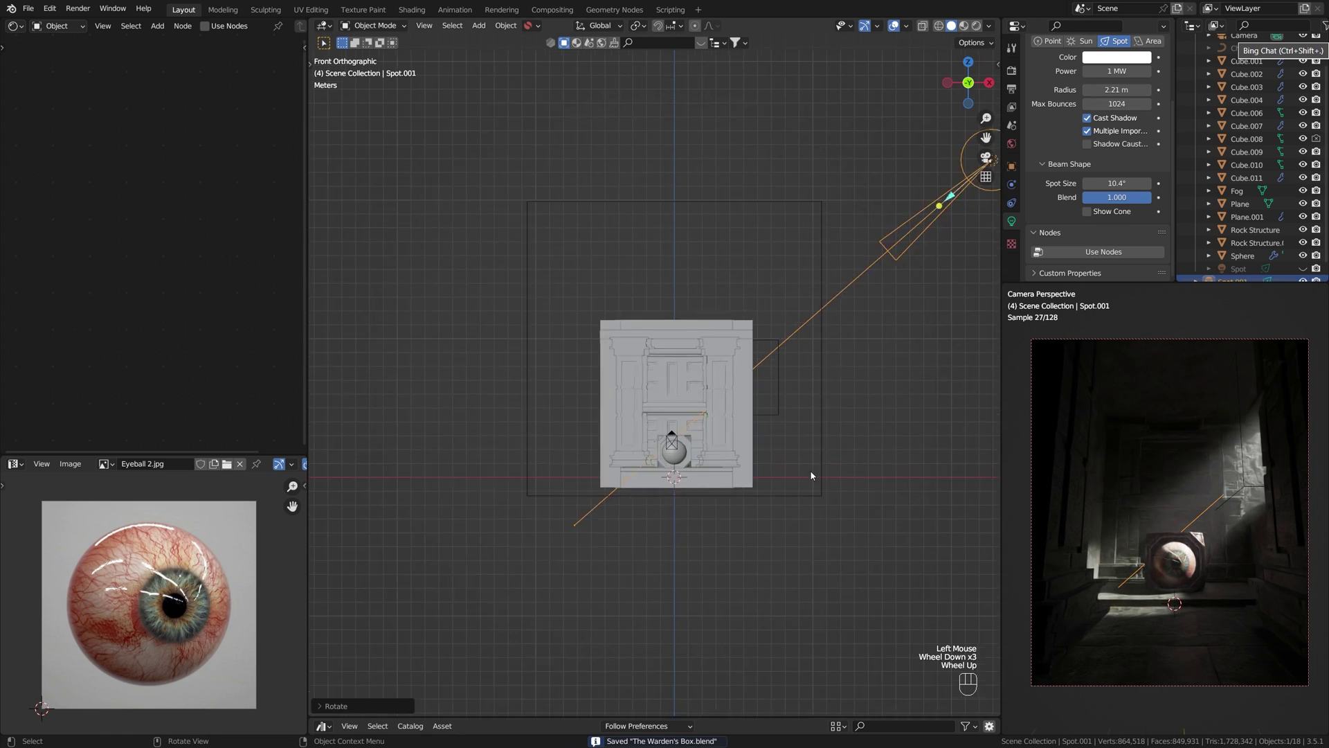
Widen the spot light's spot size to about 10.9° and save the file.
left_click(872, 447)
scroll(875, 452, "down", 3)
left_click(723, 323)
left_click(730, 333)
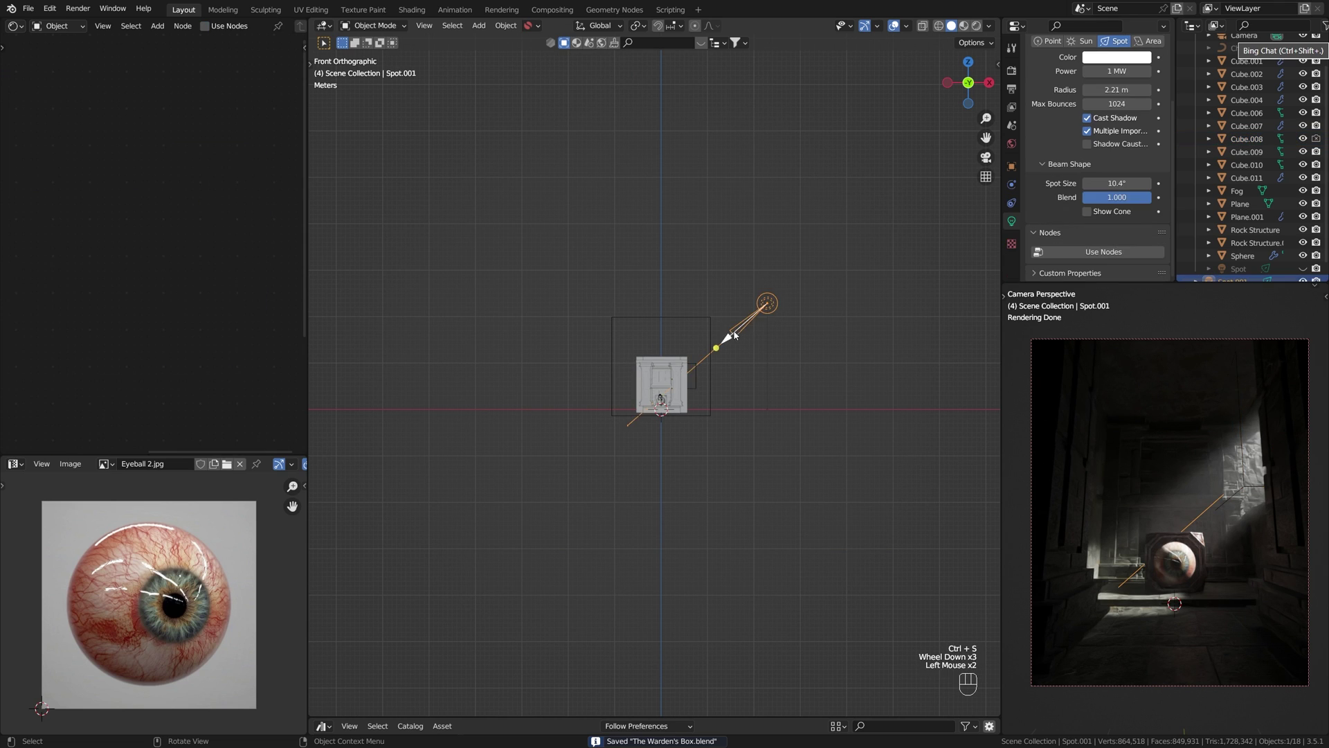
scroll(731, 334, "up", 2)
mouse_move(1115, 182)
left_mouse_down()
mouse_move(1135, 183)
mouse_move(1117, 183)
left_mouse_up()
key("ctrl+s")
Try moving and rotating the spot light, undo both changes, deselect the light, and save the file.
key("g")
left_click(474, 267)
key("r")
left_click(687, 389)
key("ctrl+z")
key("ctrl+z")
key("r")
right_click(433, 333)
left_click(821, 421)
key("ctrl+s")
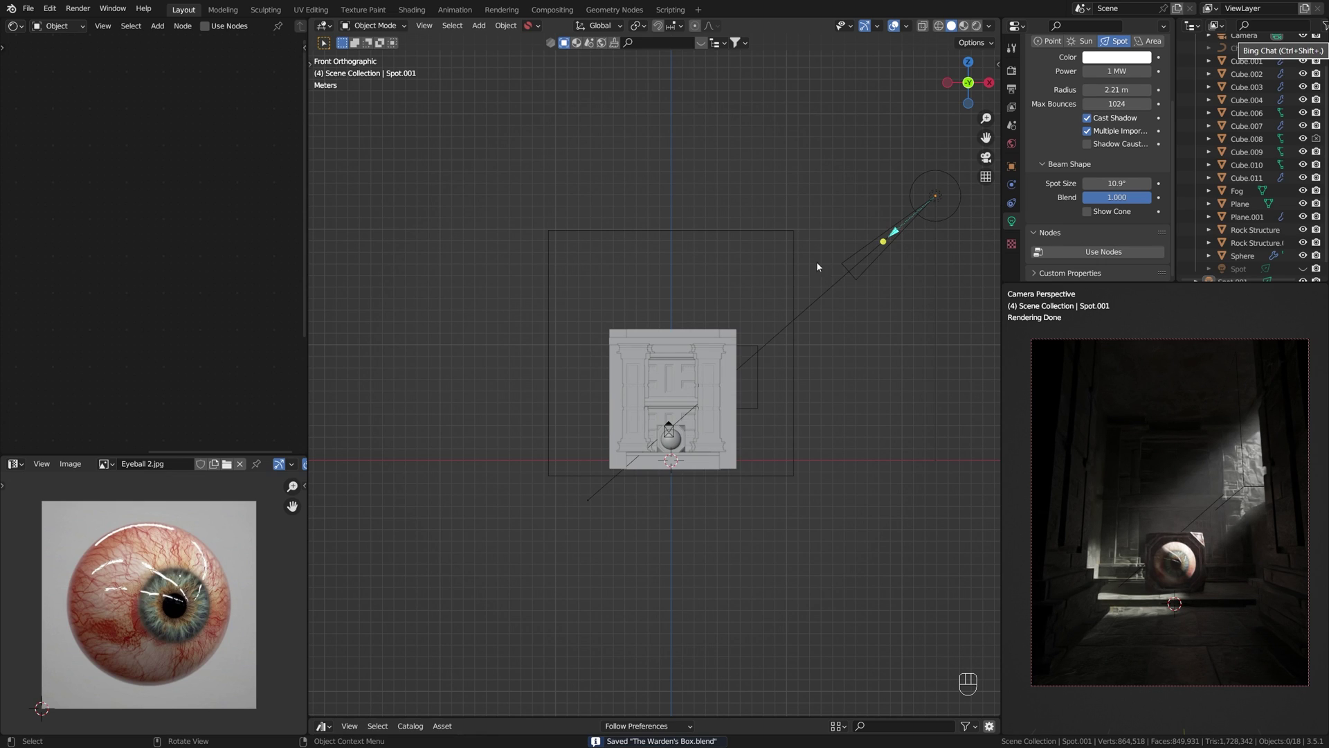
Select the Fog box around the temple and examine its Volume Scatter material nodes.
left_click(789, 262)
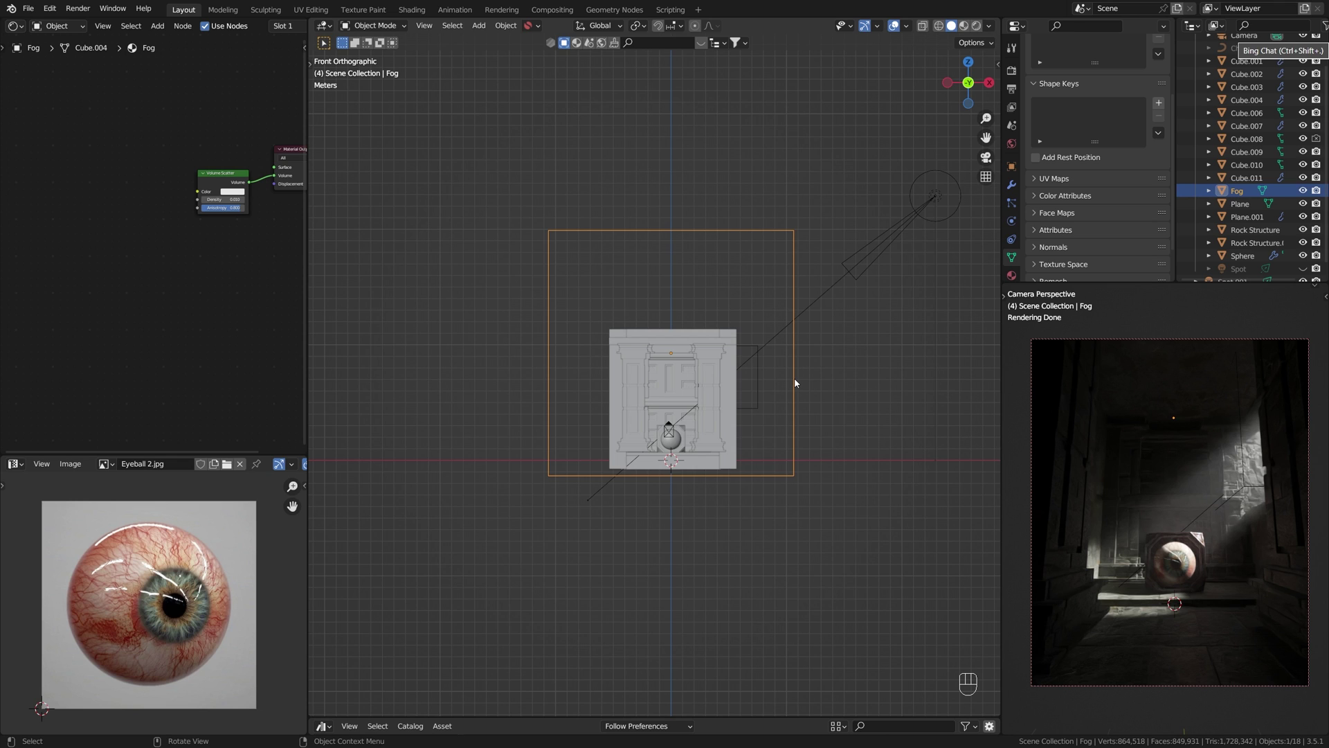
mouse_move(811, 305)
middle_mouse_down()
mouse_move(786, 288)
mouse_move(795, 293)
middle_mouse_up()
key("KP_1")
left_click(710, 279)
key("ctrl+s")
left_click(738, 234)
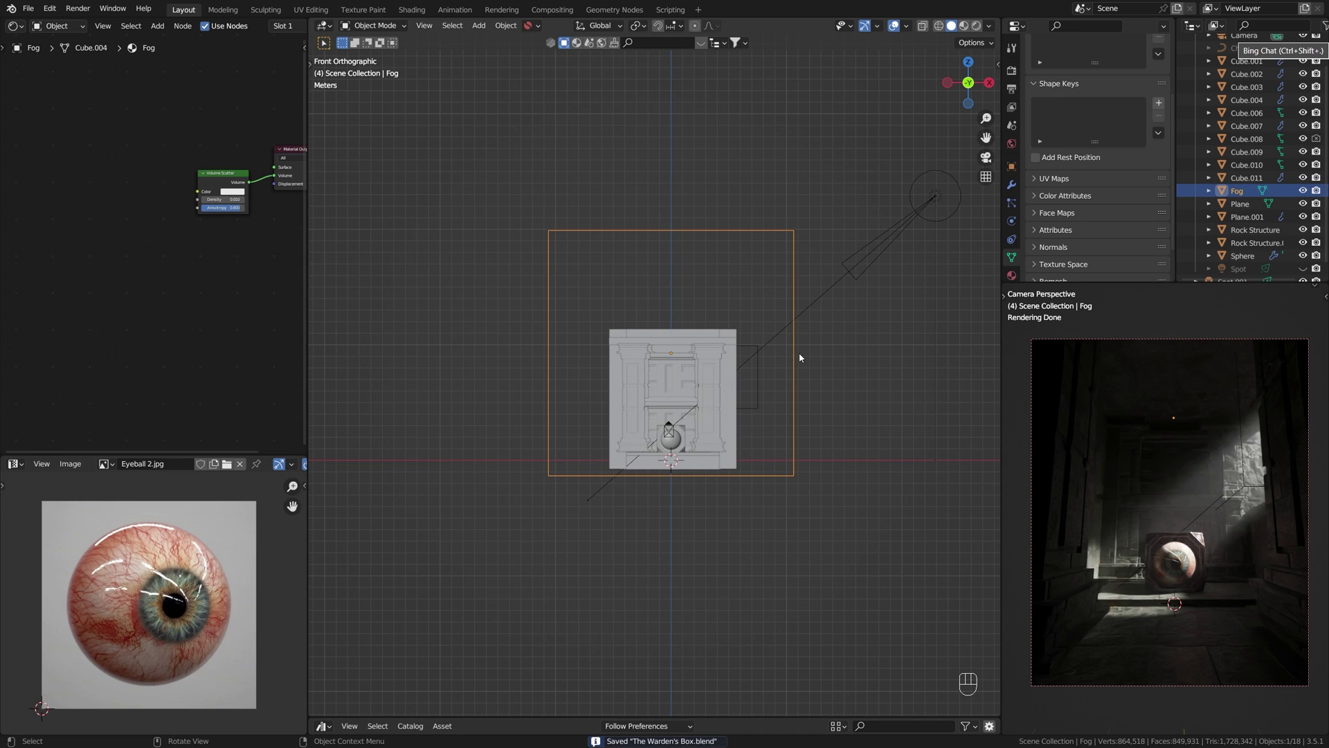
scroll(154, 260, "up", 1)
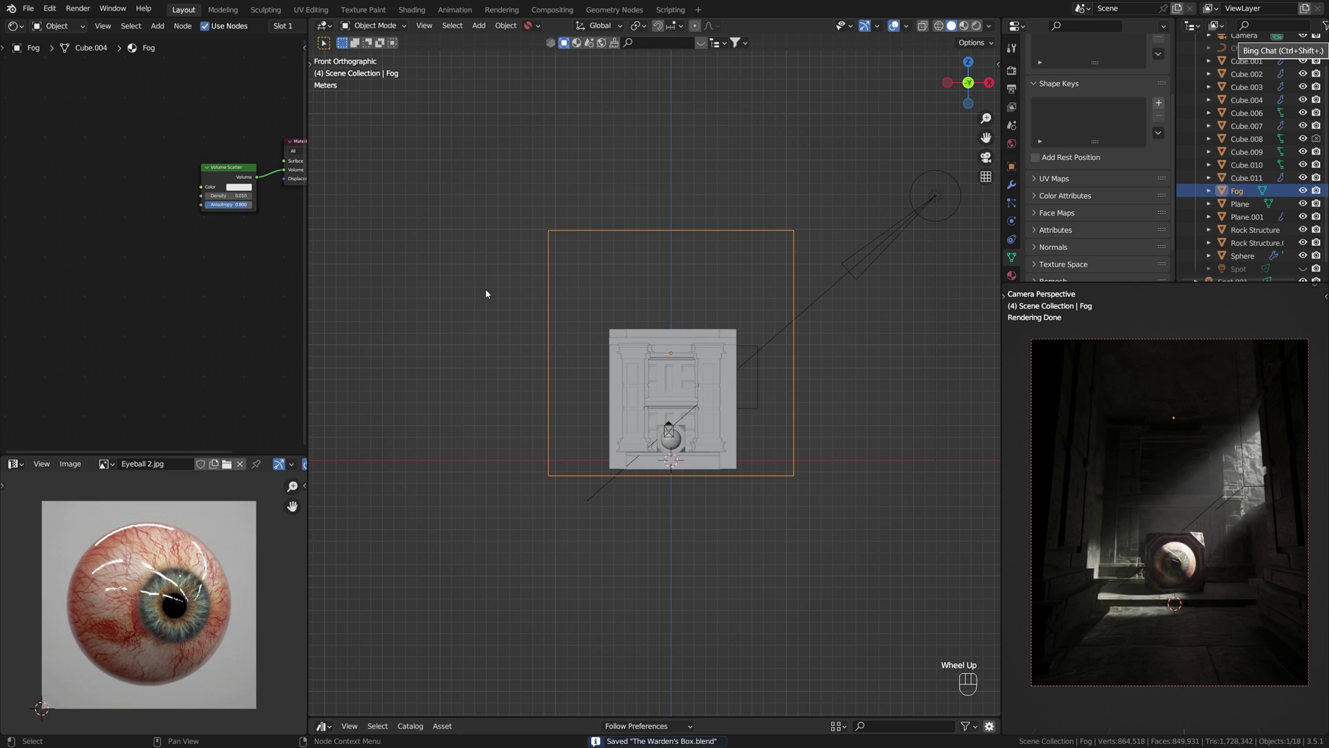
middle_click(452, 278)
left_click(446, 277)
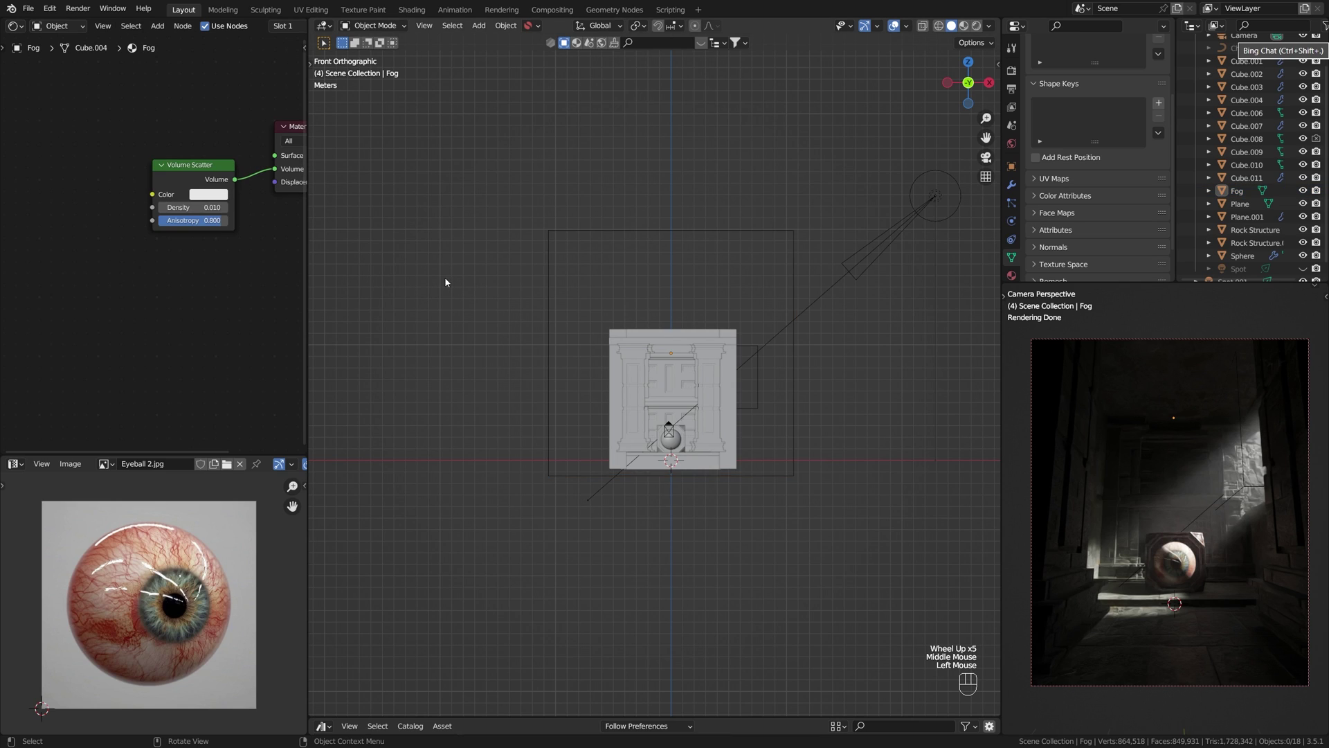
Hide the existing Fog box in the viewport and save the file.
left_click(682, 233)
key("g")
right_click(409, 187)
left_click(1302, 190)
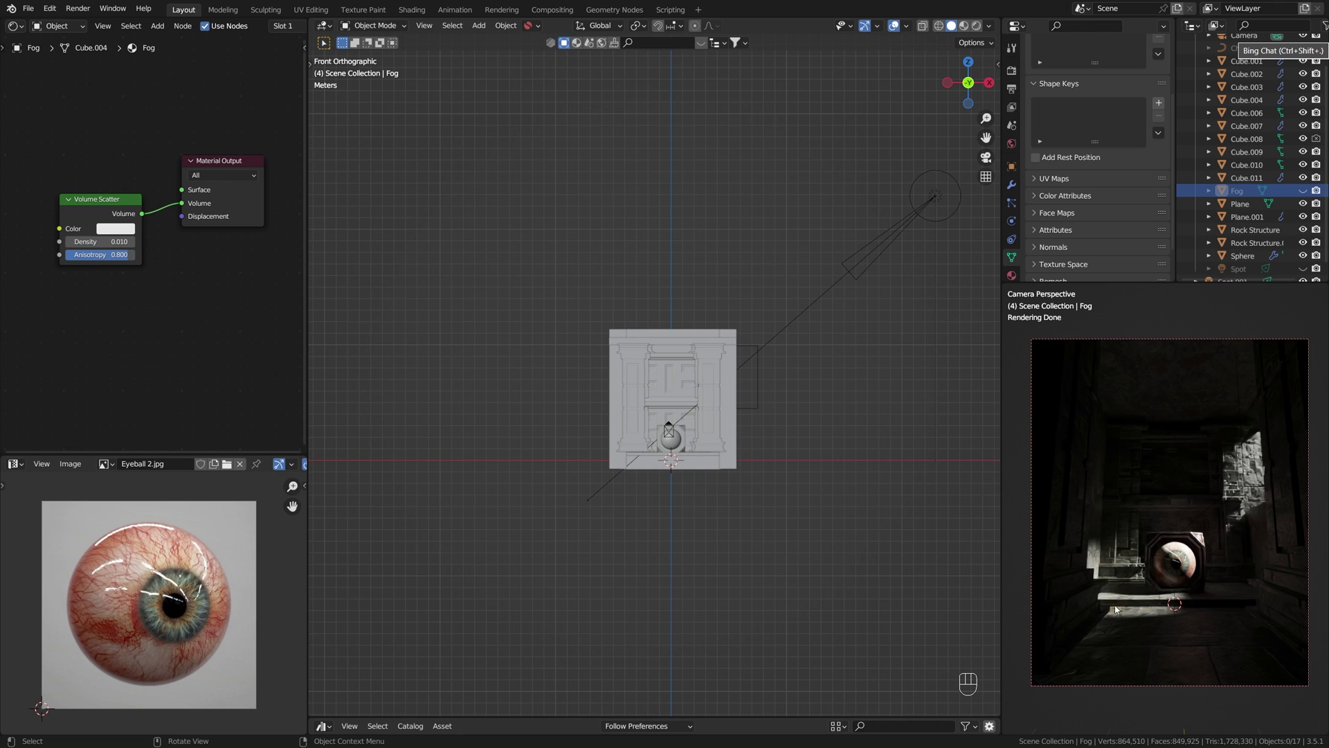
middle_click_drag(758, 457, 720, 442, "shift")
key("ctrl+s")
left_click(803, 395)
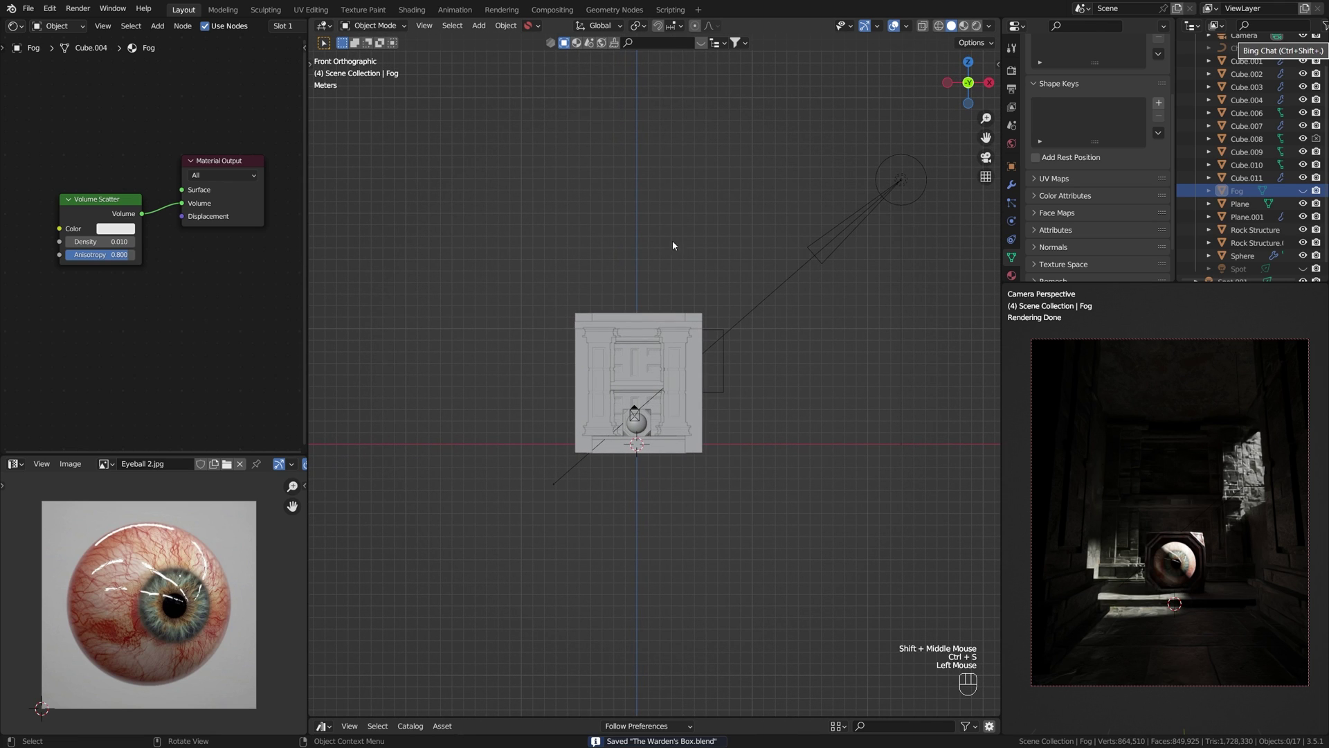
Add a cube, scale it up to about 10.14, and raise it to about 5.98 m in Z around the temple.
key("shift+a")
mouse_move(581, 44)
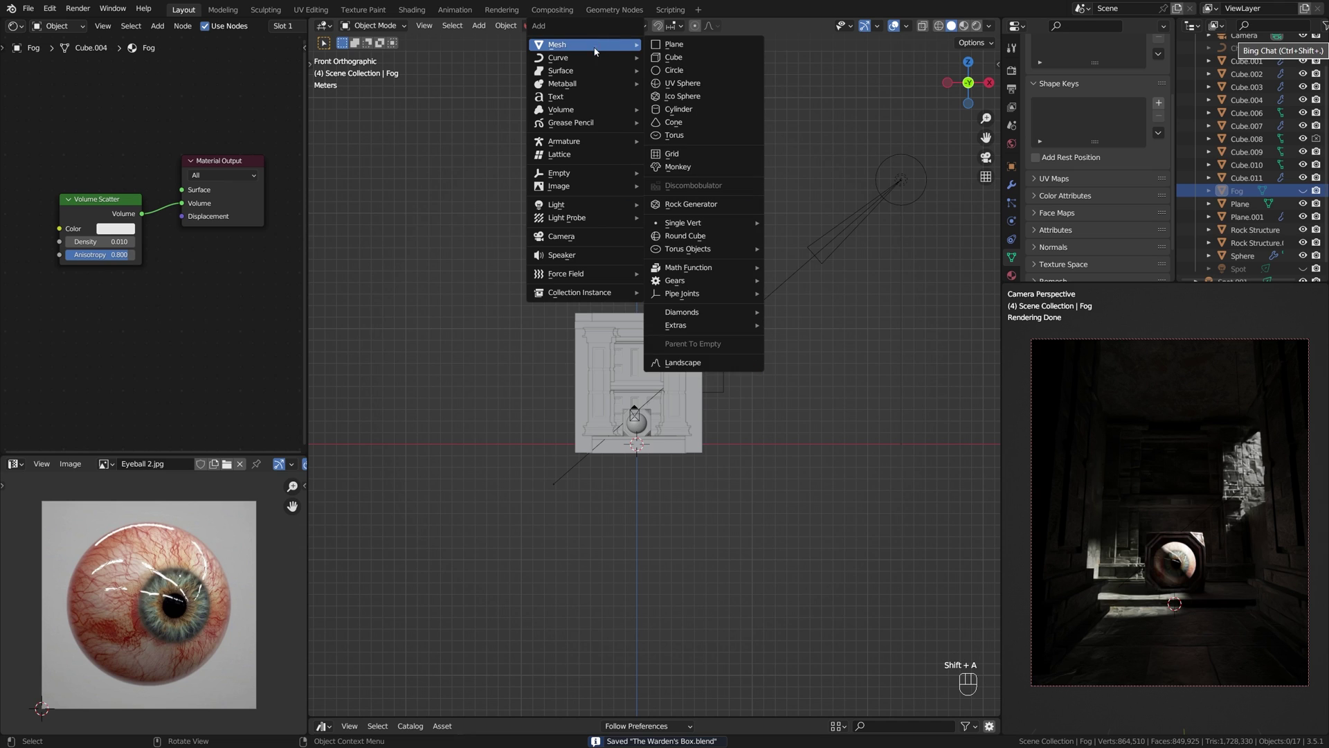
left_click(686, 61)
key("s")
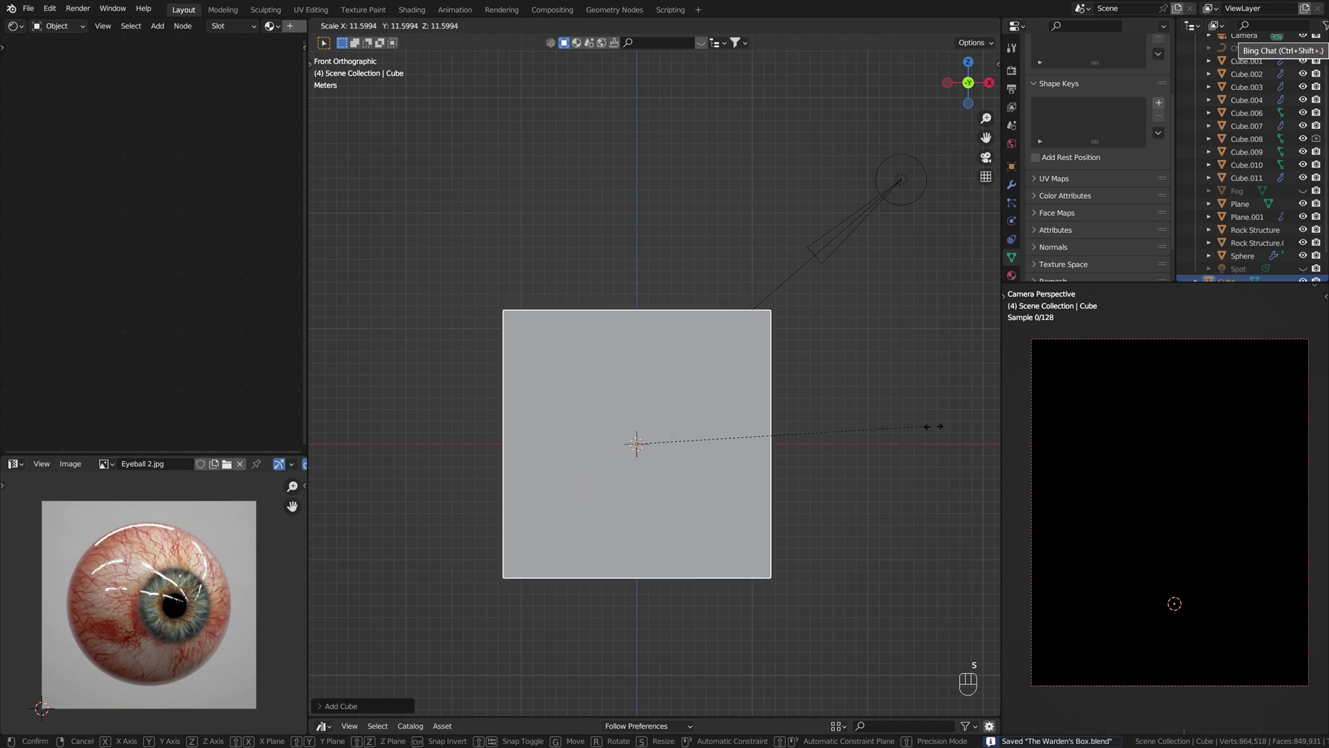
left_click(888, 422)
key("g")
left_click(878, 353)
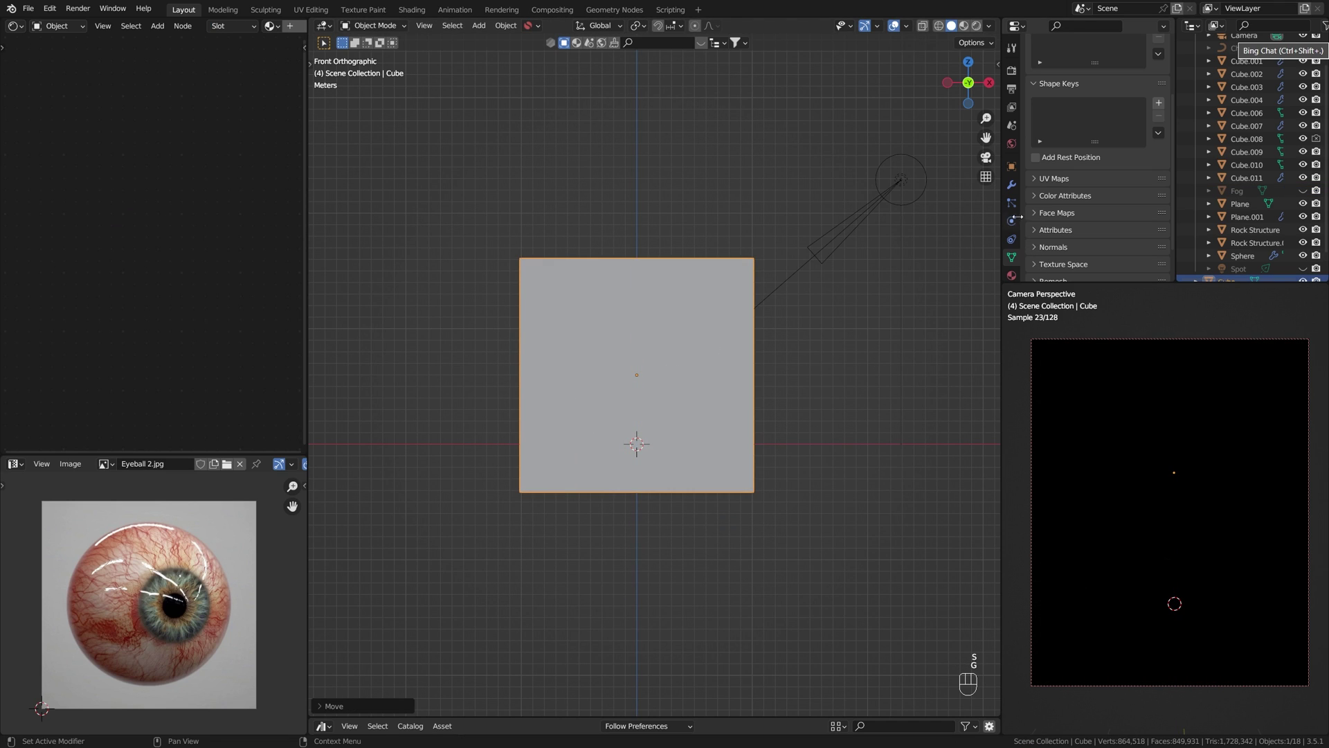
Set the new cube's viewport display to Bounds so the temple inside it can be seen.
left_click(1011, 167)
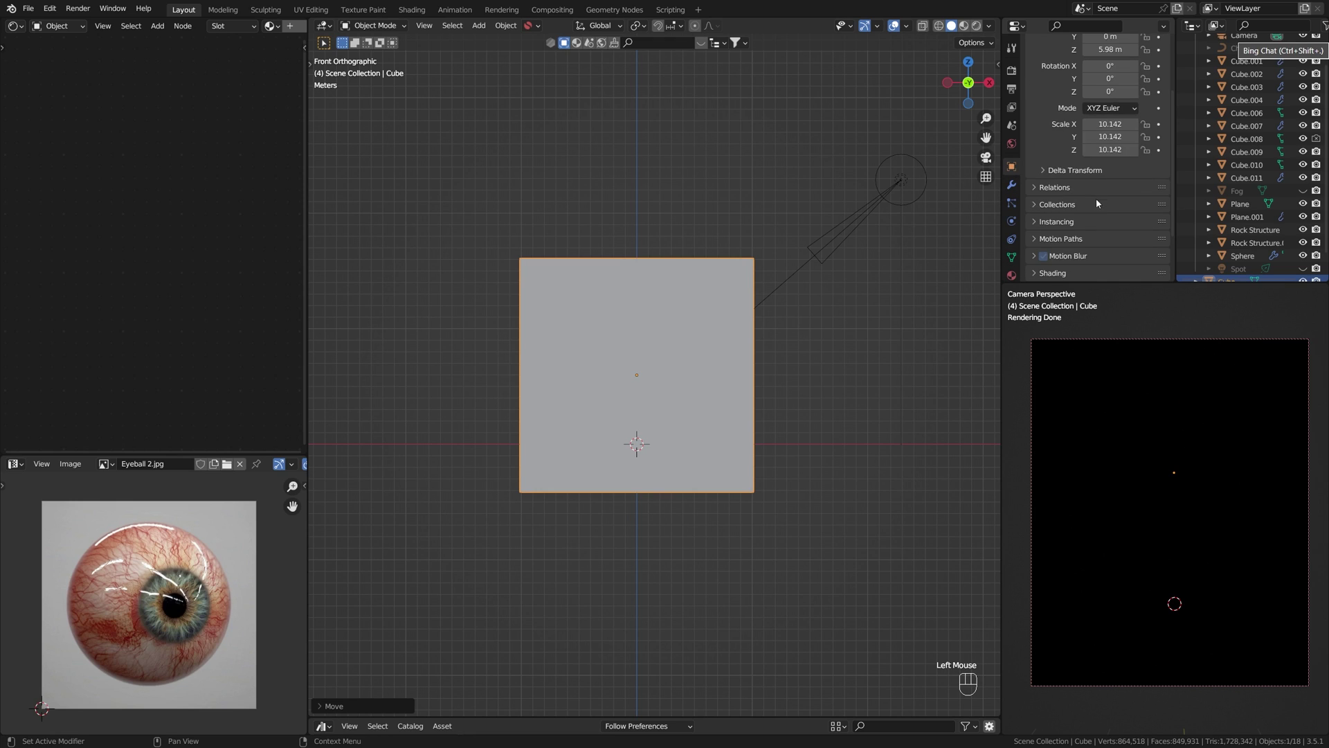
scroll(1091, 208, "down", 3)
left_click(1045, 238)
scroll(1092, 187, "down", 3)
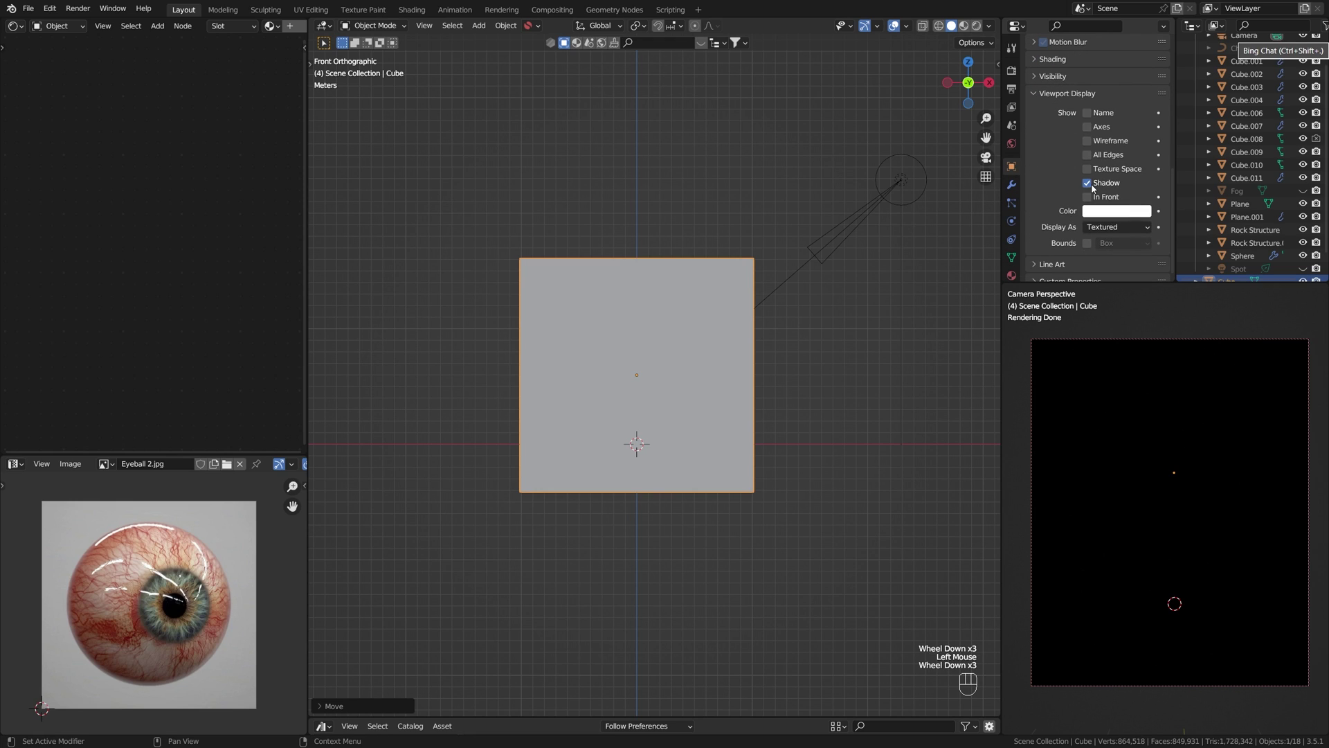
left_click(1117, 227)
left_click(1119, 255)
middle_click_drag(755, 352, 807, 390)
left_click(808, 390)
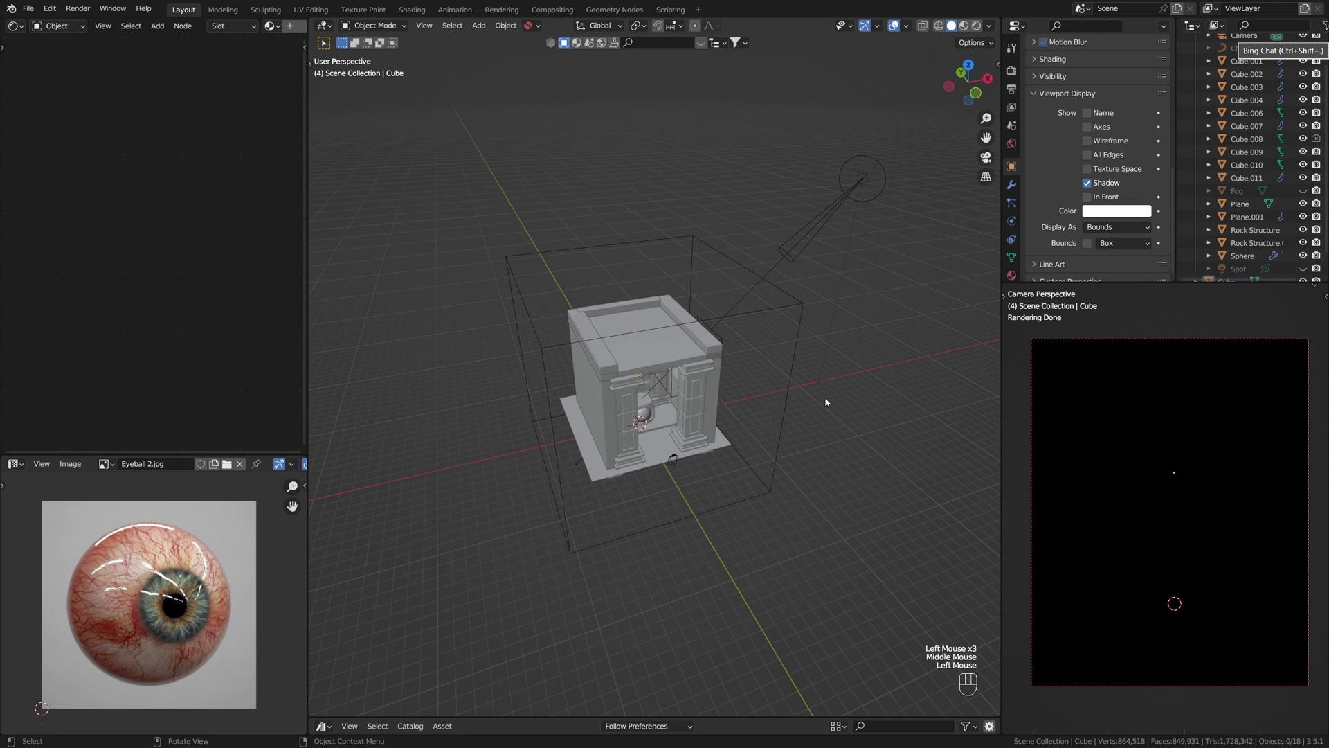
Scale the cube down slightly and shift it up along Z in Front Orthographic so it still encloses the temple.
left_click(779, 361)
left_click(763, 347)
left_click(782, 343)
key("KP_1")
key("s")
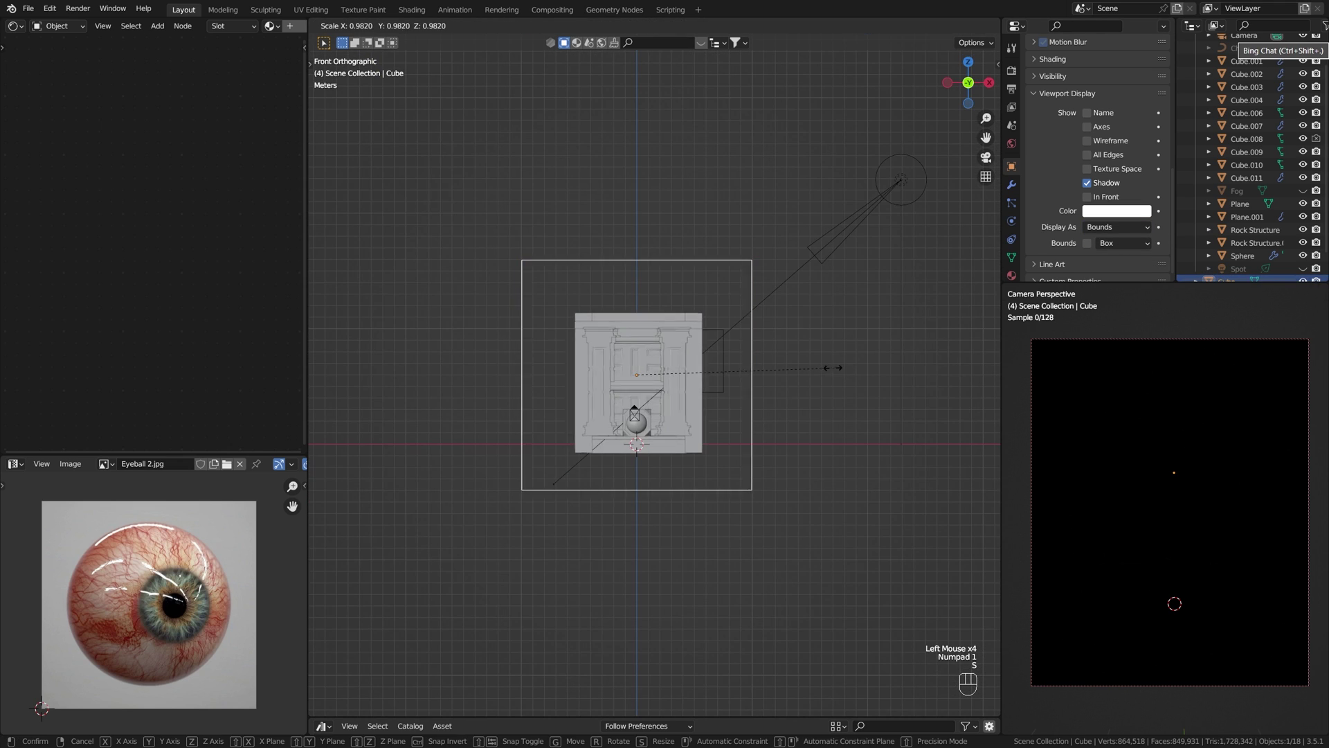
left_click(820, 367)
key("g")
key("z")
left_click(820, 358)
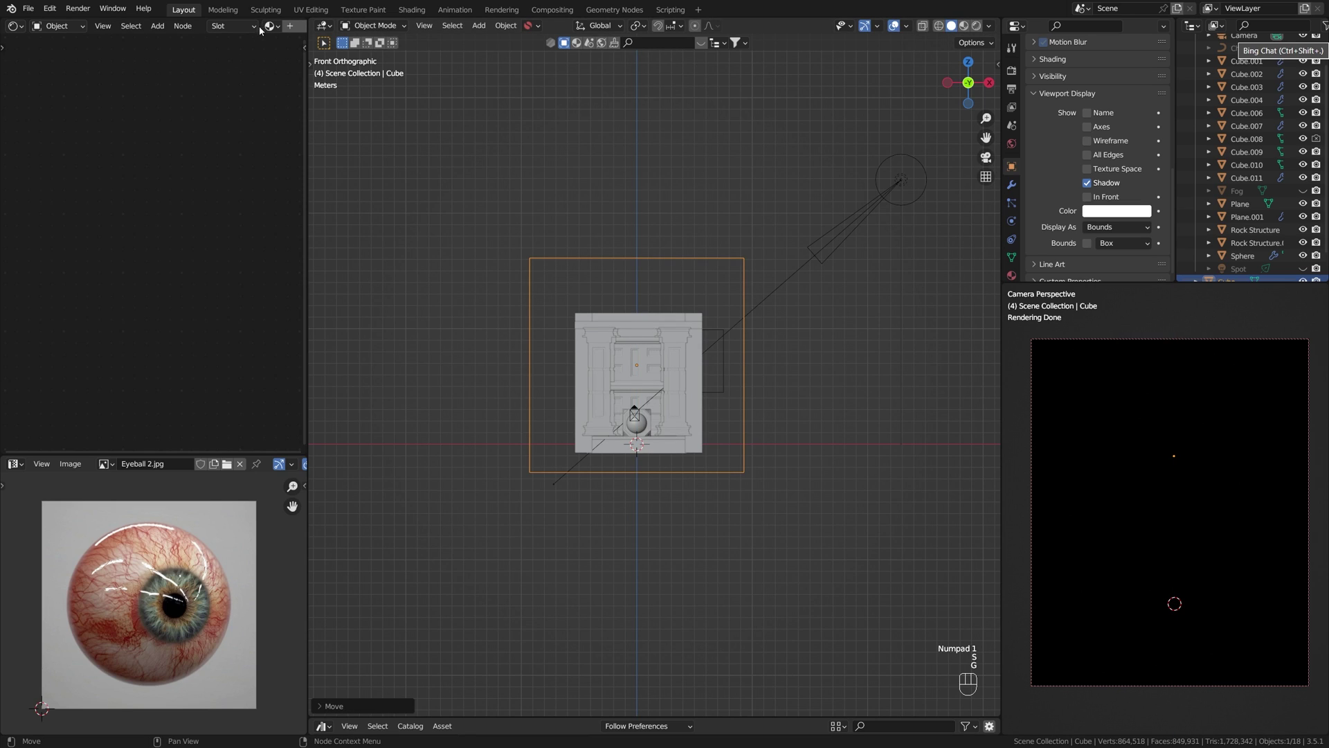
Create a new material on the enclosing cube and name it Fog.
scroll(234, 27, "down", 1)
left_click(559, 214)
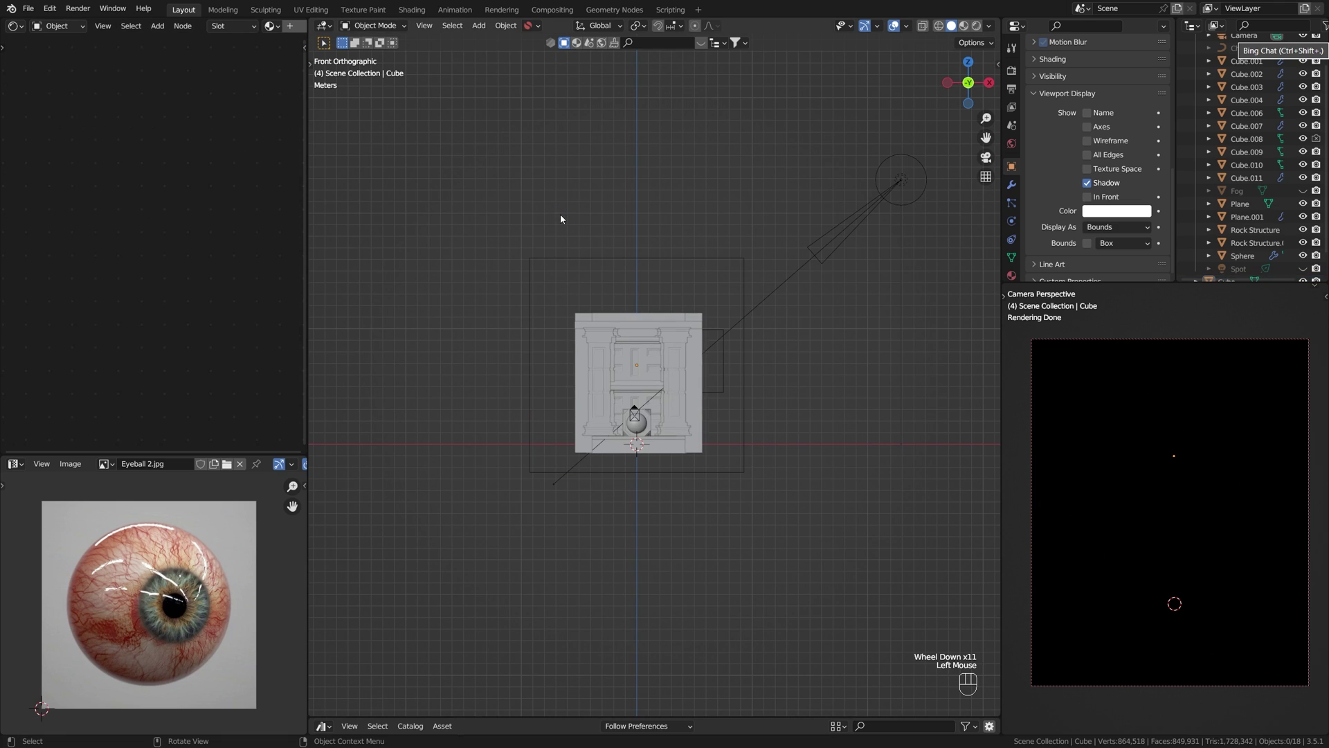
left_click(605, 266)
scroll(282, 32, "down", 1)
left_click(280, 27)
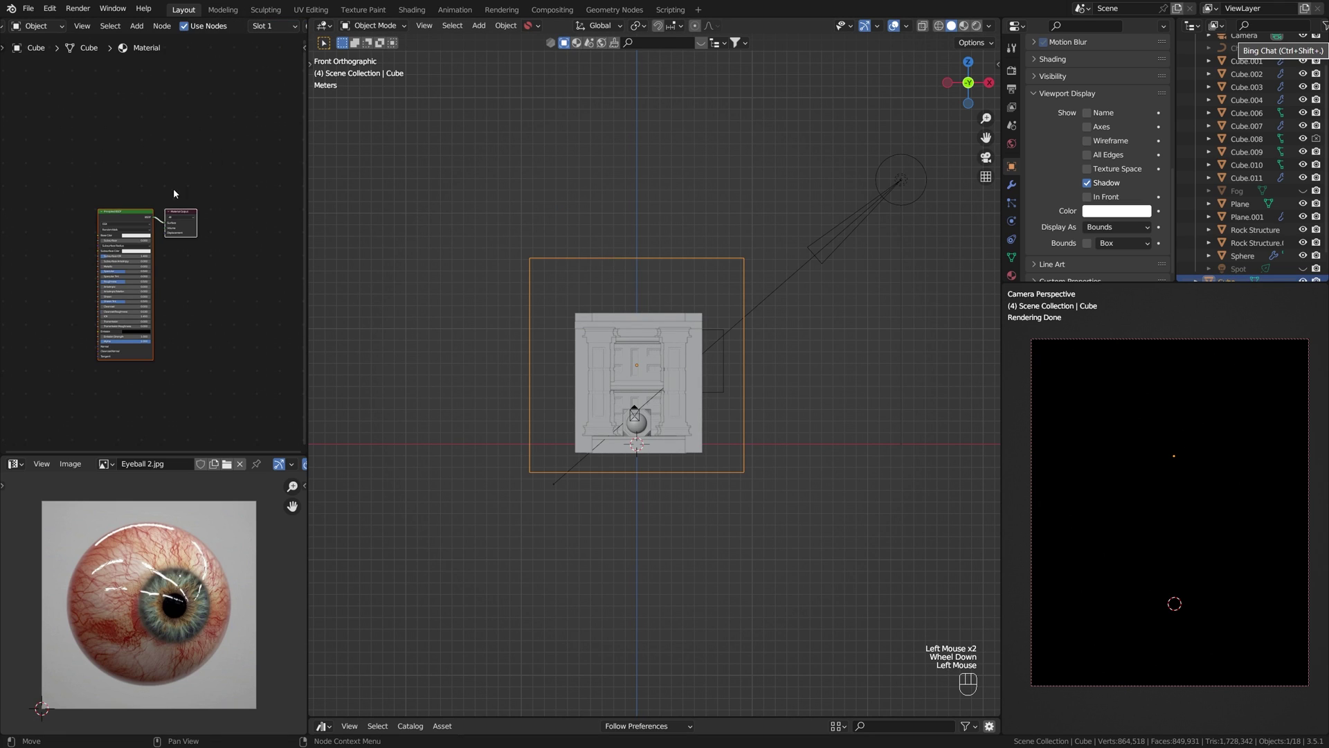
middle_click_drag(152, 216, 130, 169, "ctrl")
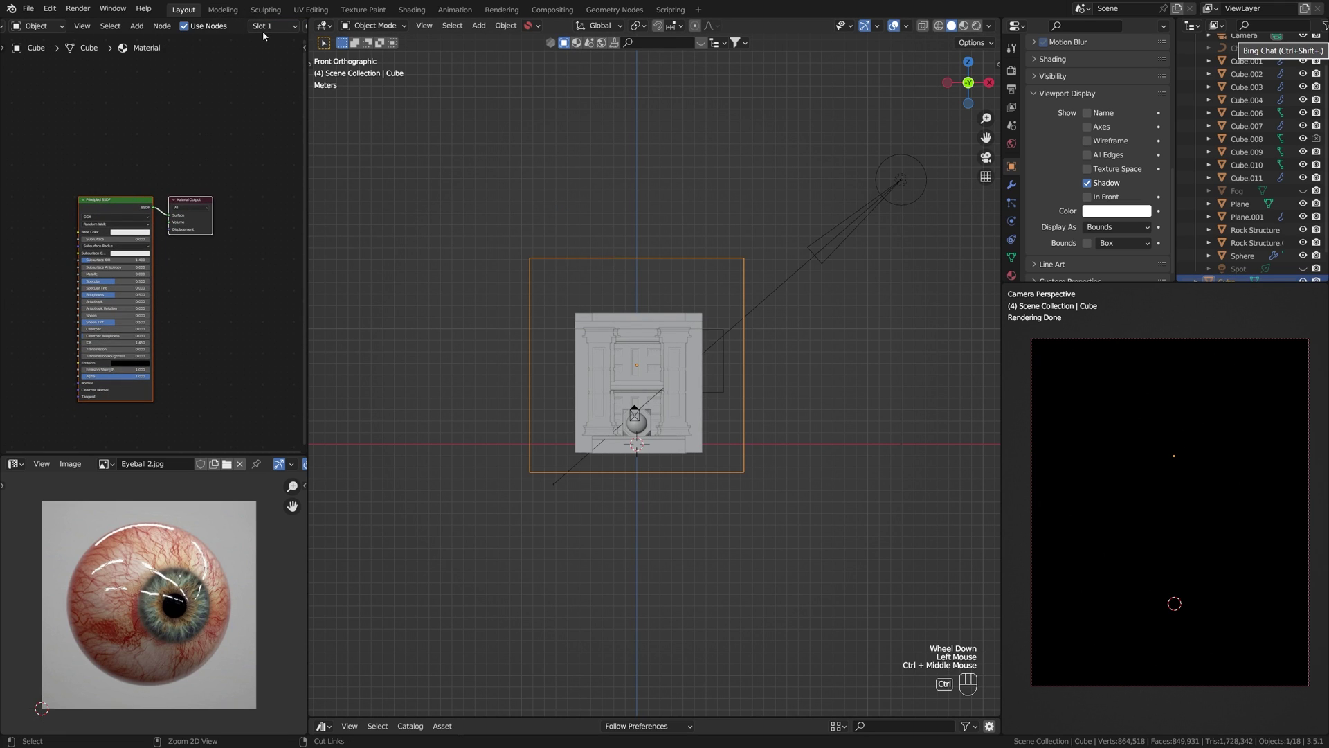
scroll(264, 31, "down", 3)
left_click(294, 25)
type("Fog")
key("Return")
Delete the Principled BSDF node from the new fog material, keeping only the Material Output.
left_click(119, 202)
left_click(119, 202)
key("x")
middle_click_drag(175, 231, 167, 161, "ctrl")
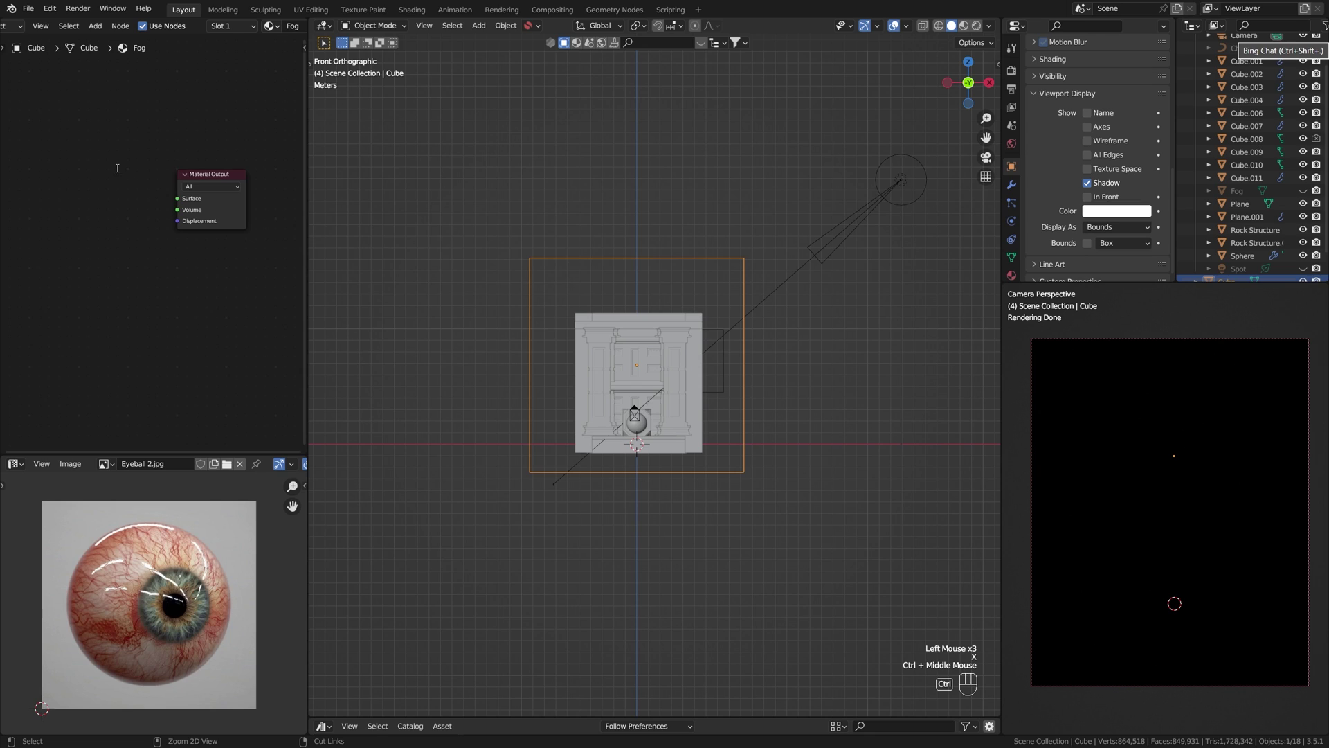
Add a Volume Scatter node to the Fog material and connect it to the Volume input of the Material Output.
key("shift+a")
key("shift+a")
type("volume")
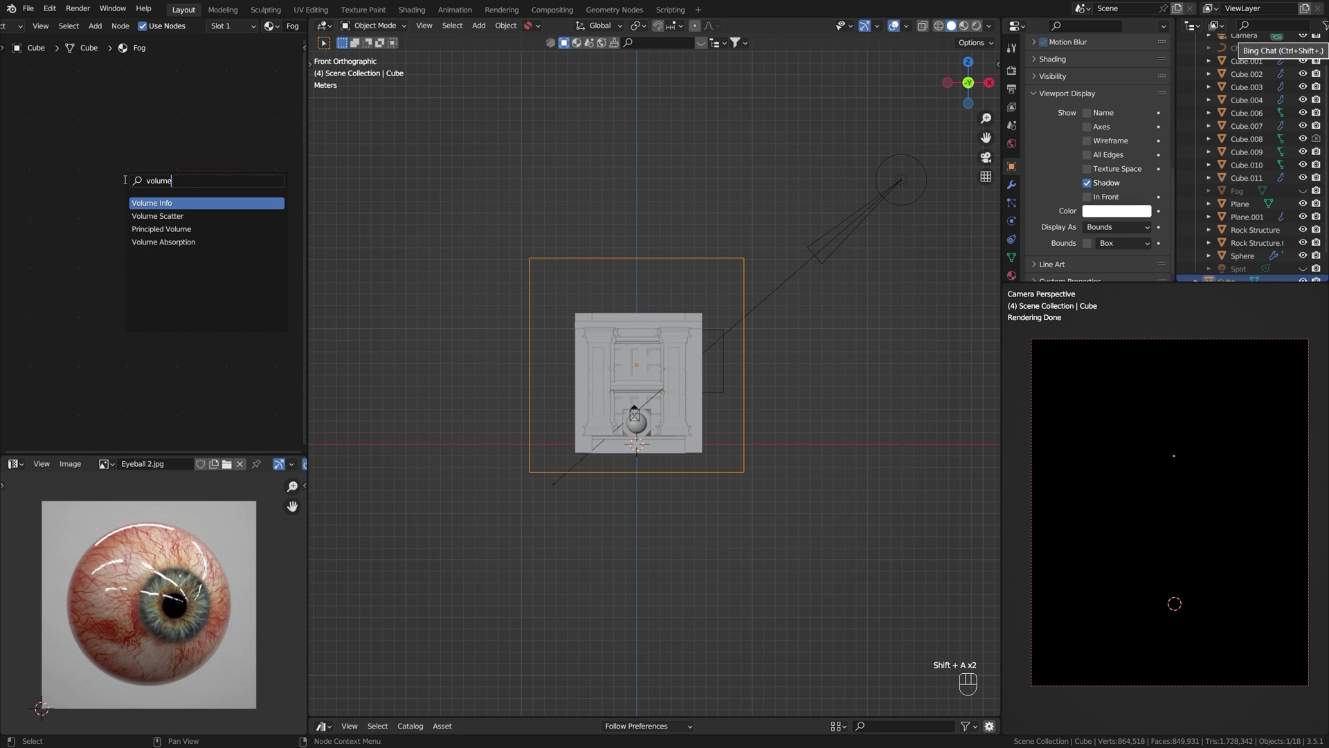
key("Return")
left_click(71, 204)
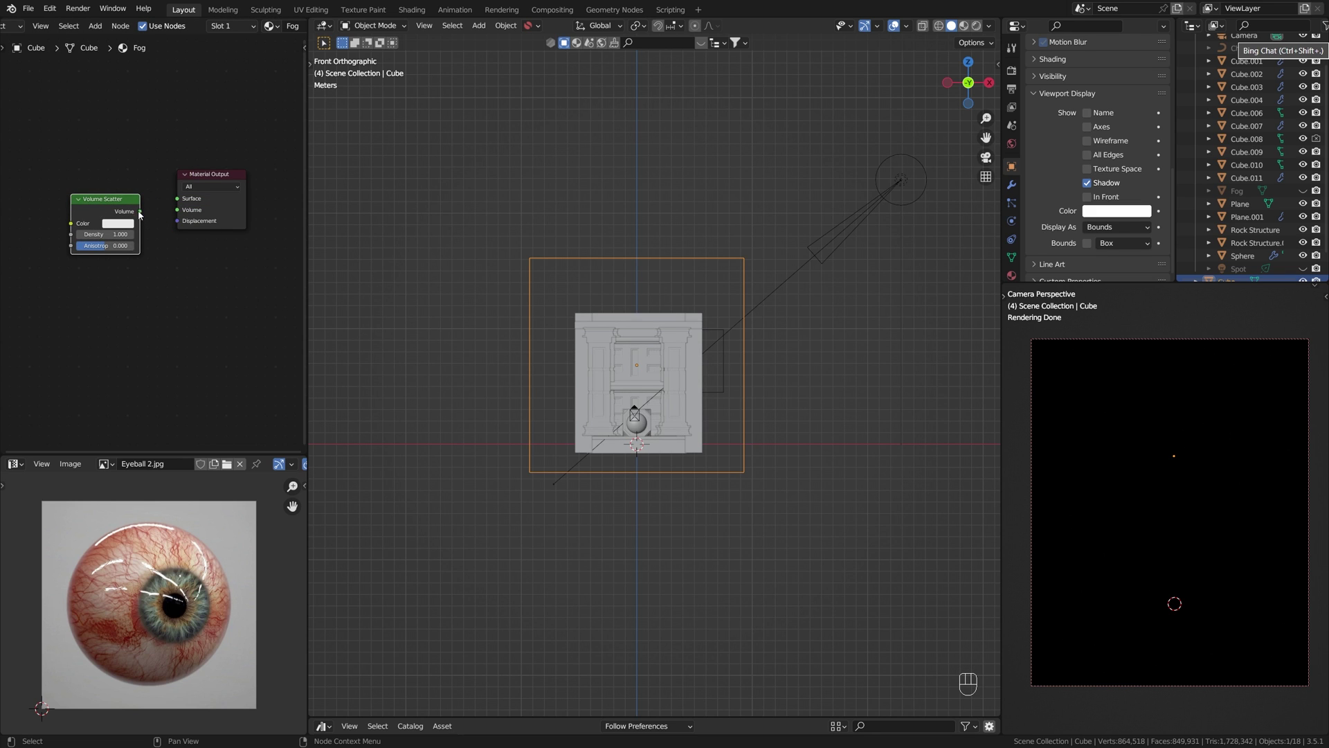
left_click_drag(140, 212, 178, 217)
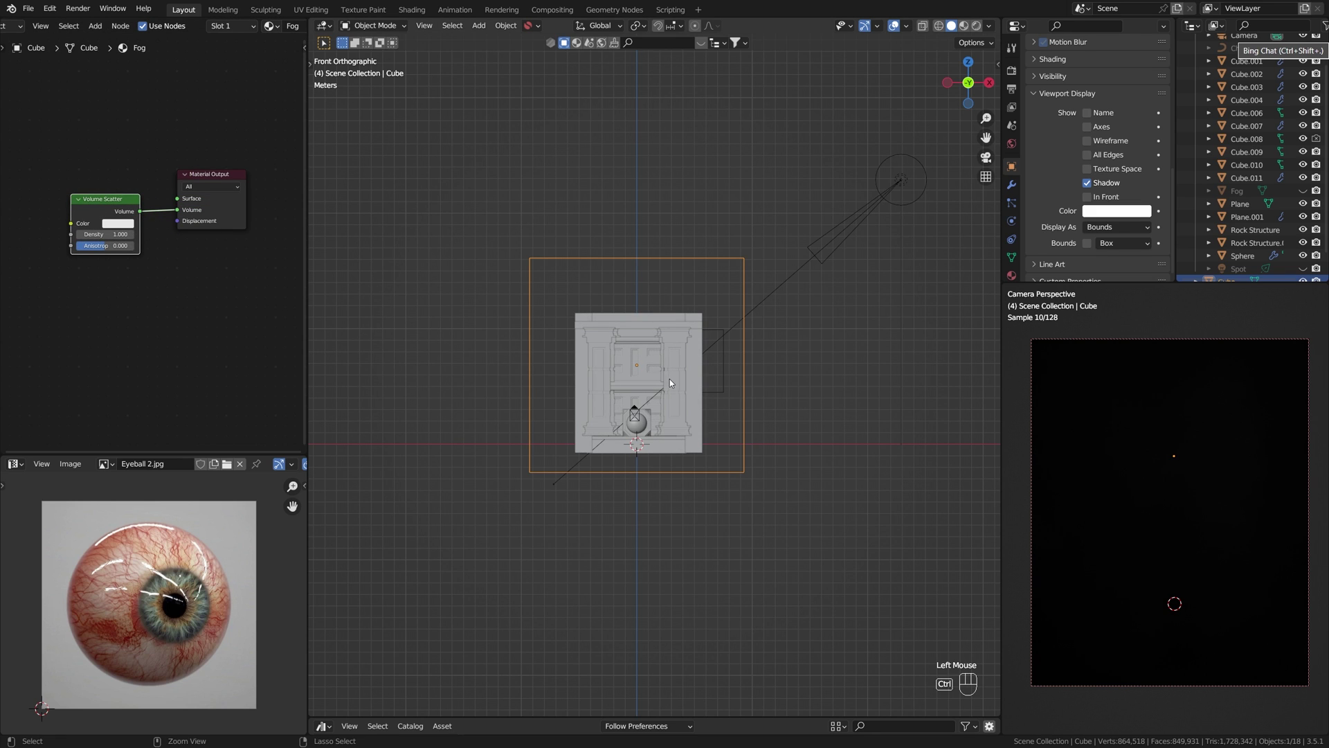
Set the Volume Scatter density to 0.01.
middle_click_drag(670, 380, 413, 314, "ctrl")
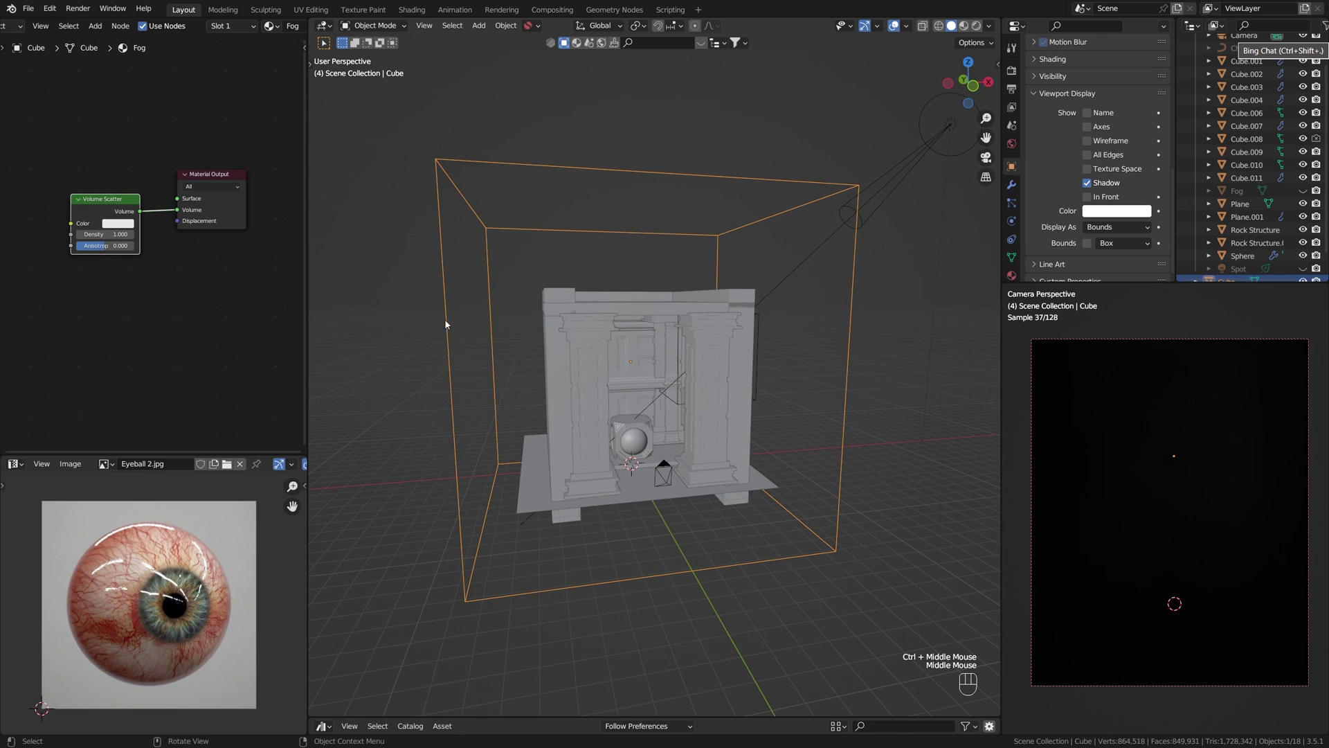
middle_click_drag(104, 245, 117, 245, "ctrl")
left_click(112, 232)
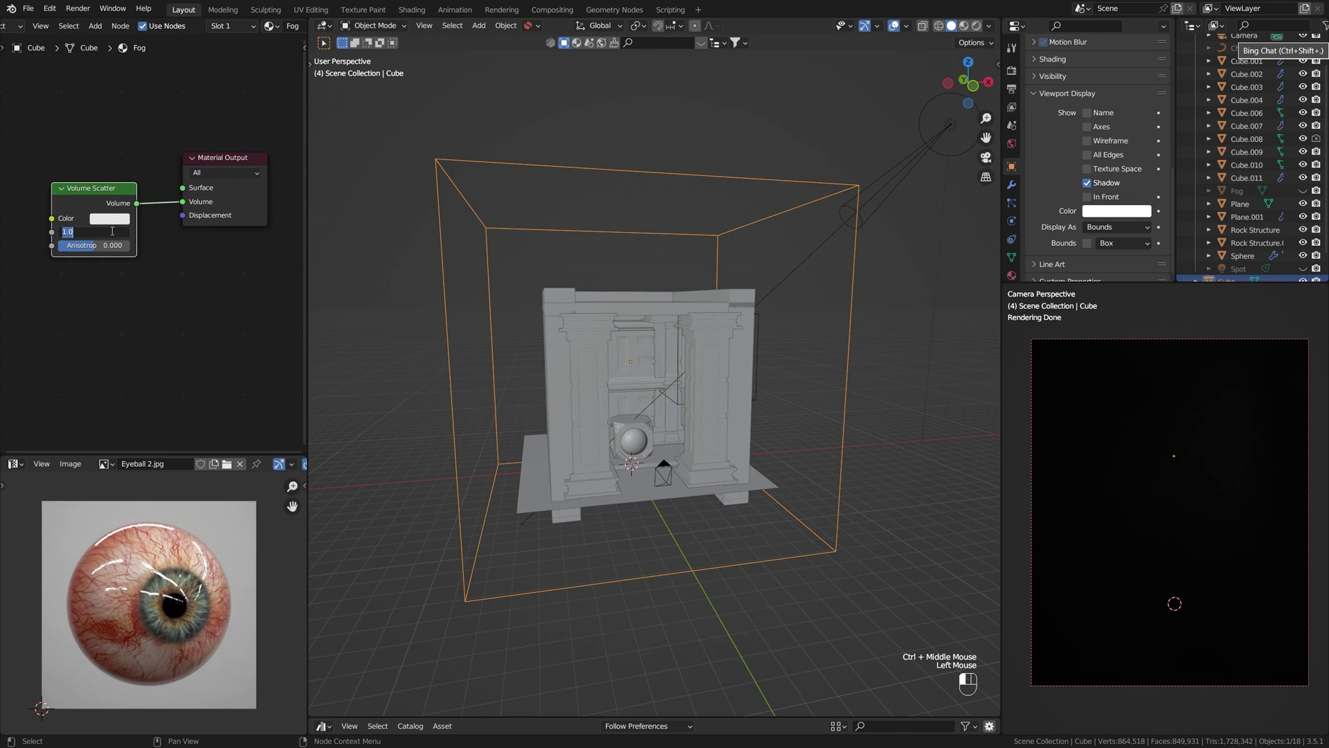
type("0.01")
key("Return")
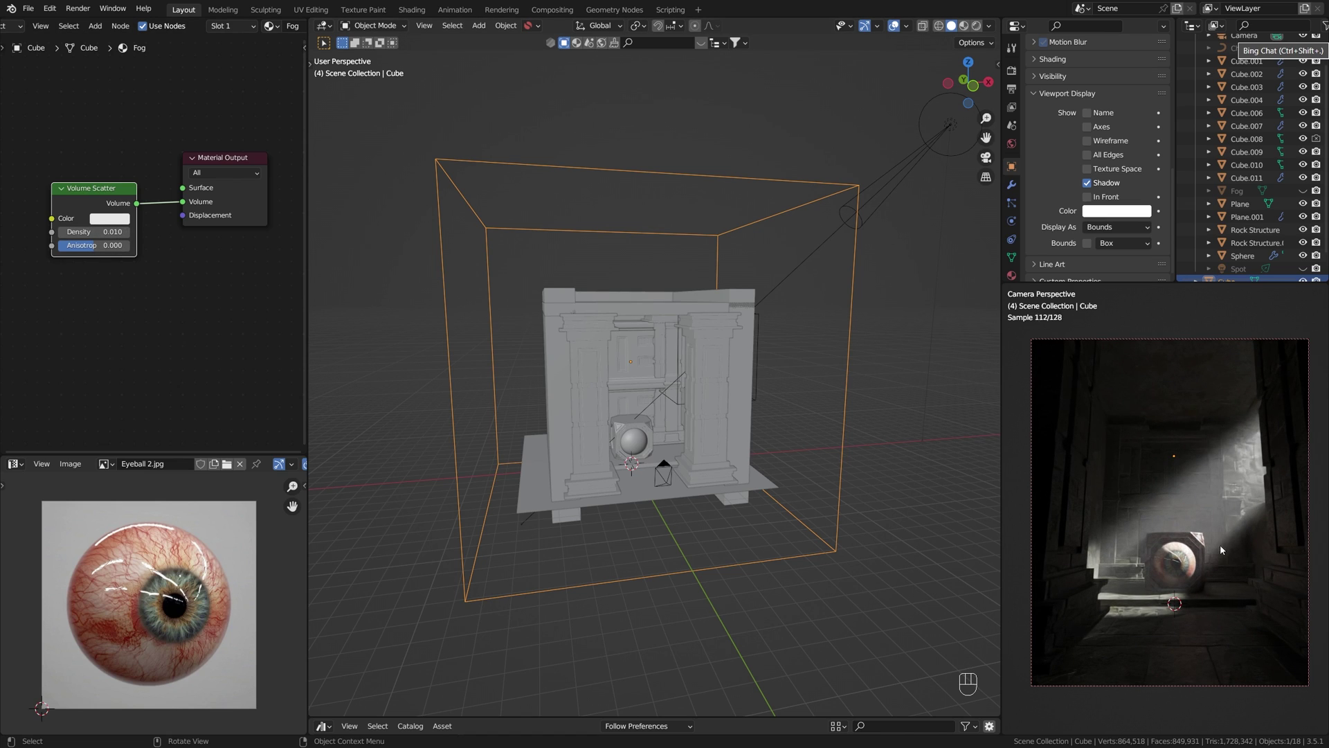
left_click(855, 385)
left_click(846, 380)
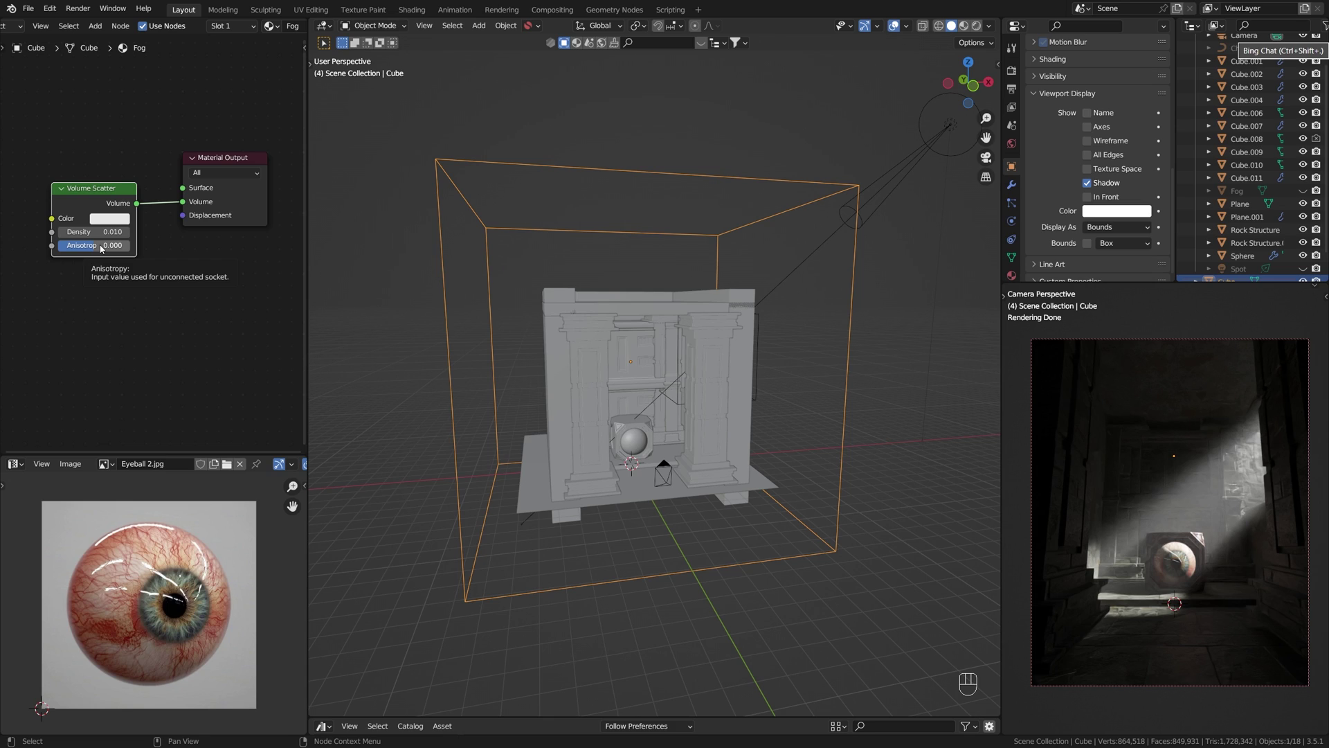
Compare Volume Scatter anisotropy values of about 0.973 and 0.773, and settle on about 0.853.
left_click_drag(101, 248, 130, 251)
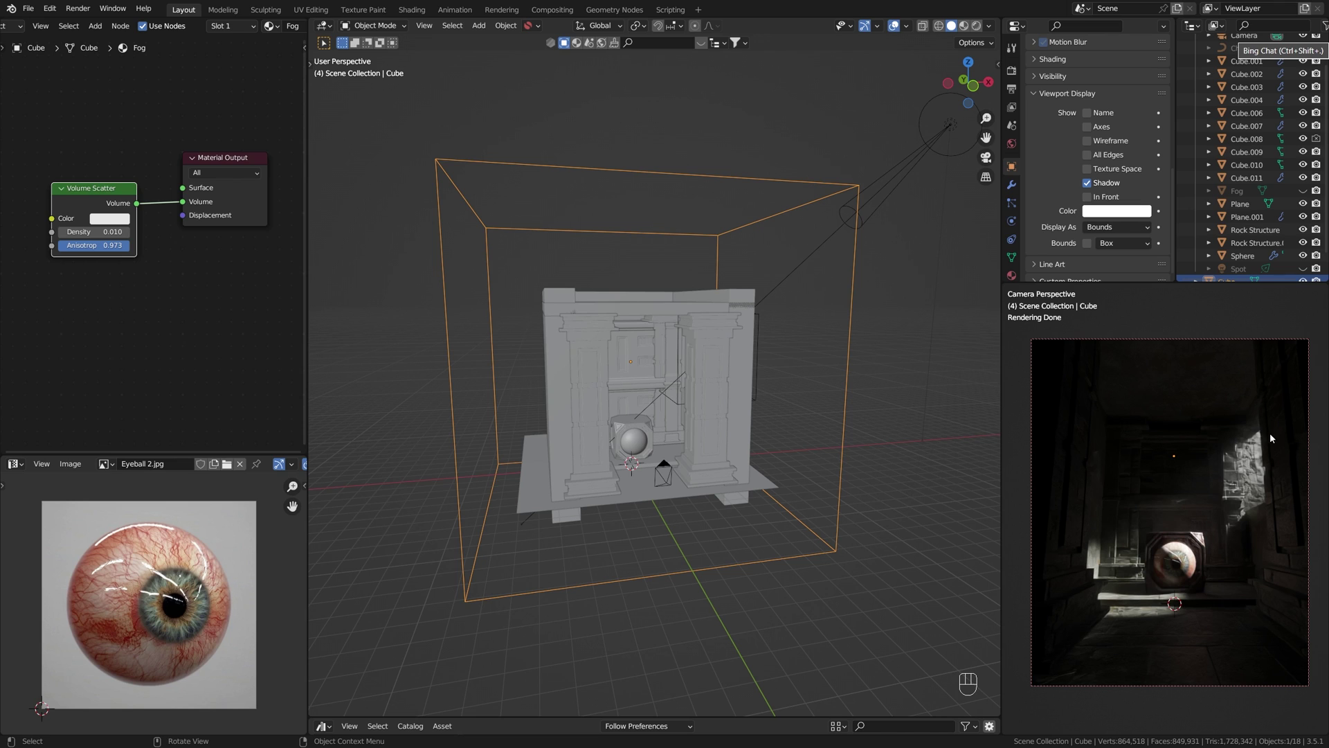
mouse_move(123, 247)
left_mouse_down()
mouse_move(80, 246)
mouse_move(97, 246)
left_mouse_up()
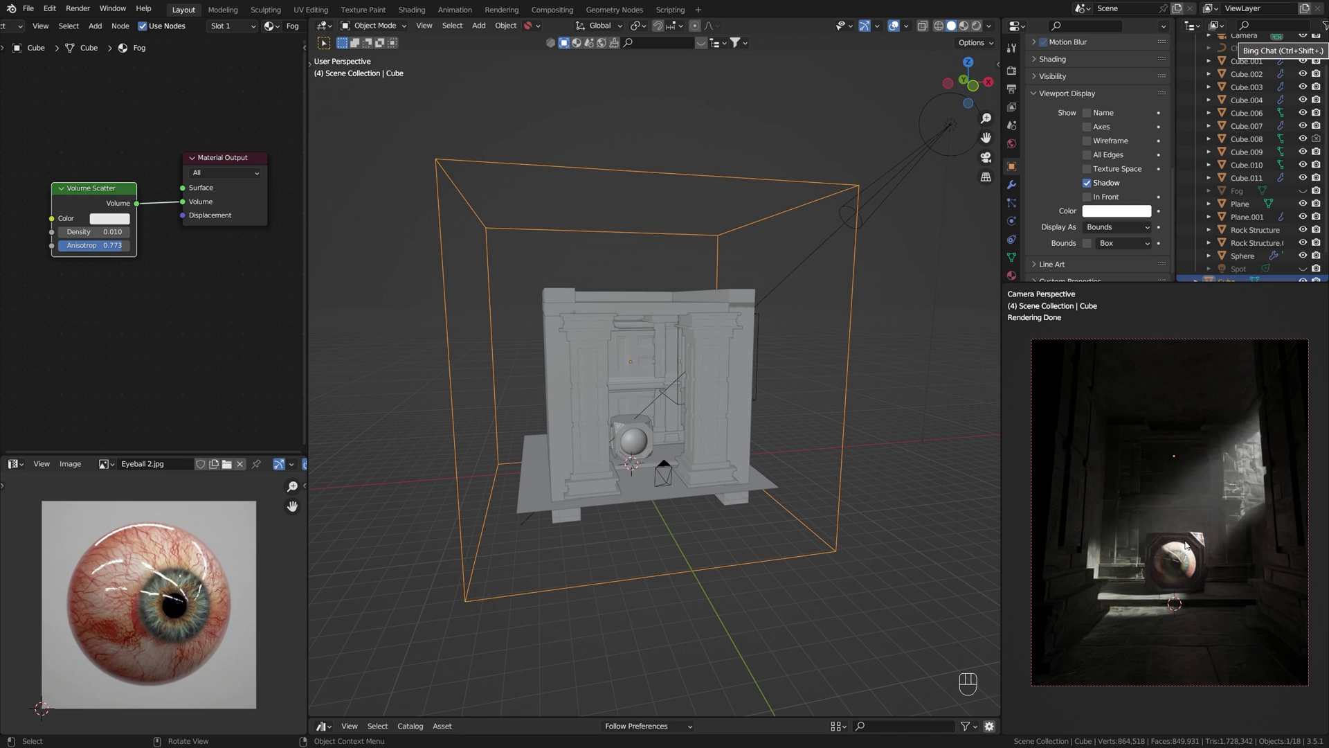
left_click(869, 341)
left_click(854, 350)
left_click_drag(104, 245, 121, 245)
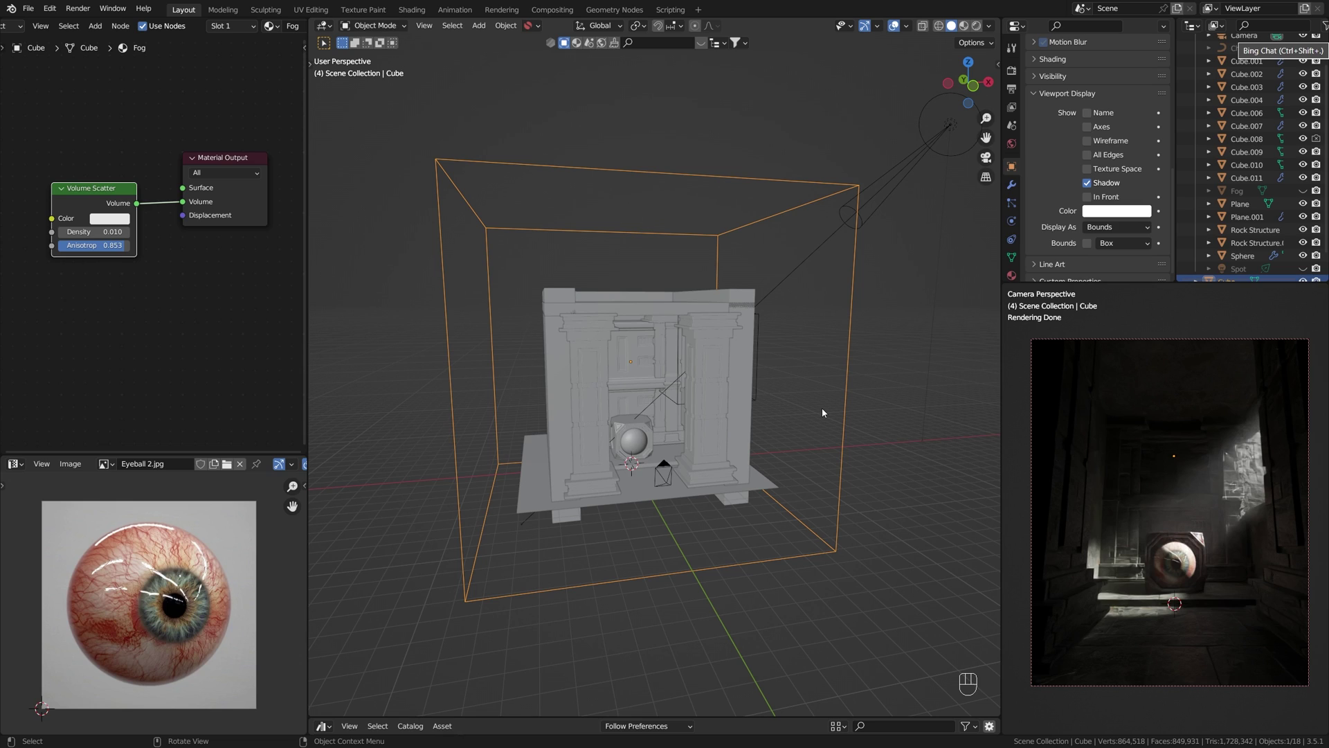
Set the Volume Scatter density to 0.005.
left_click(97, 232)
type("0.090")
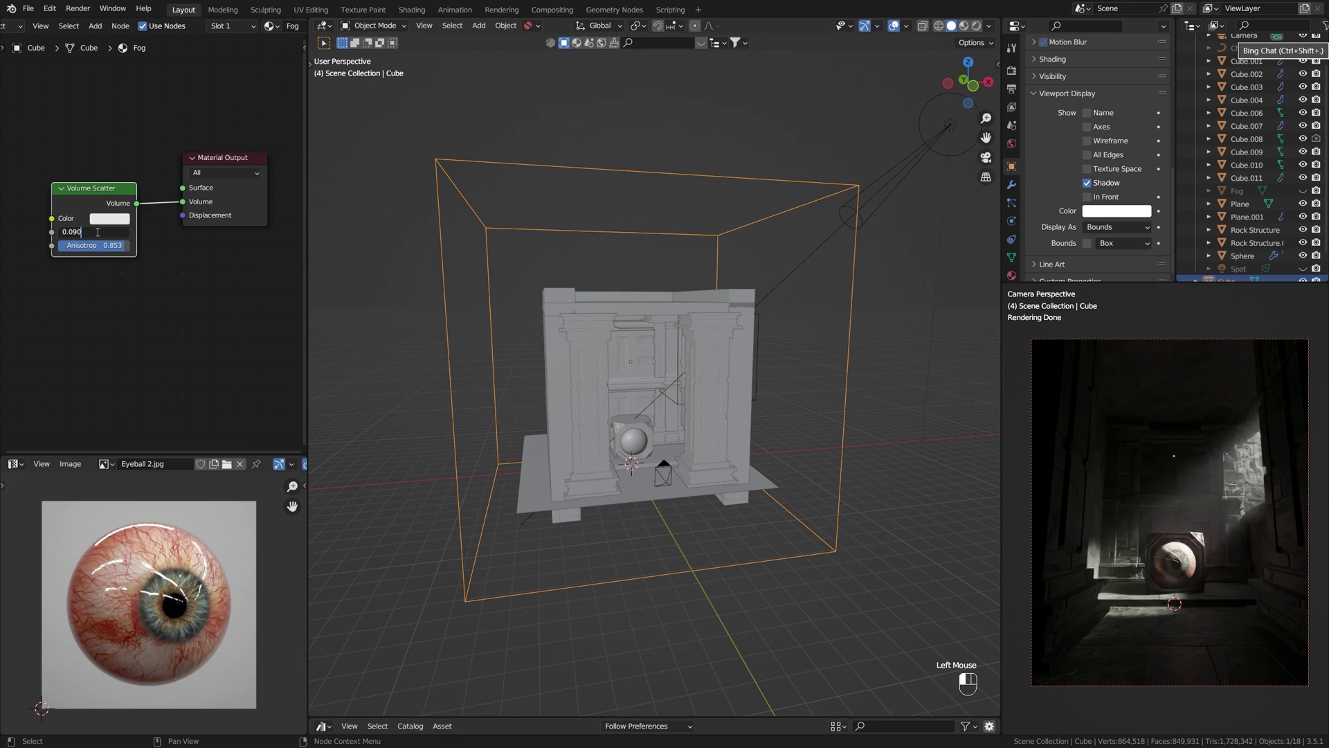
key("BackSpace")
key("BackSpace")
type("05")
key("Return")
Deselect the fog cube, save the file, and look at the temple through the camera.
left_click(760, 599)
key("ctrl+s")
key("ctrl+s")
key("KP_0")
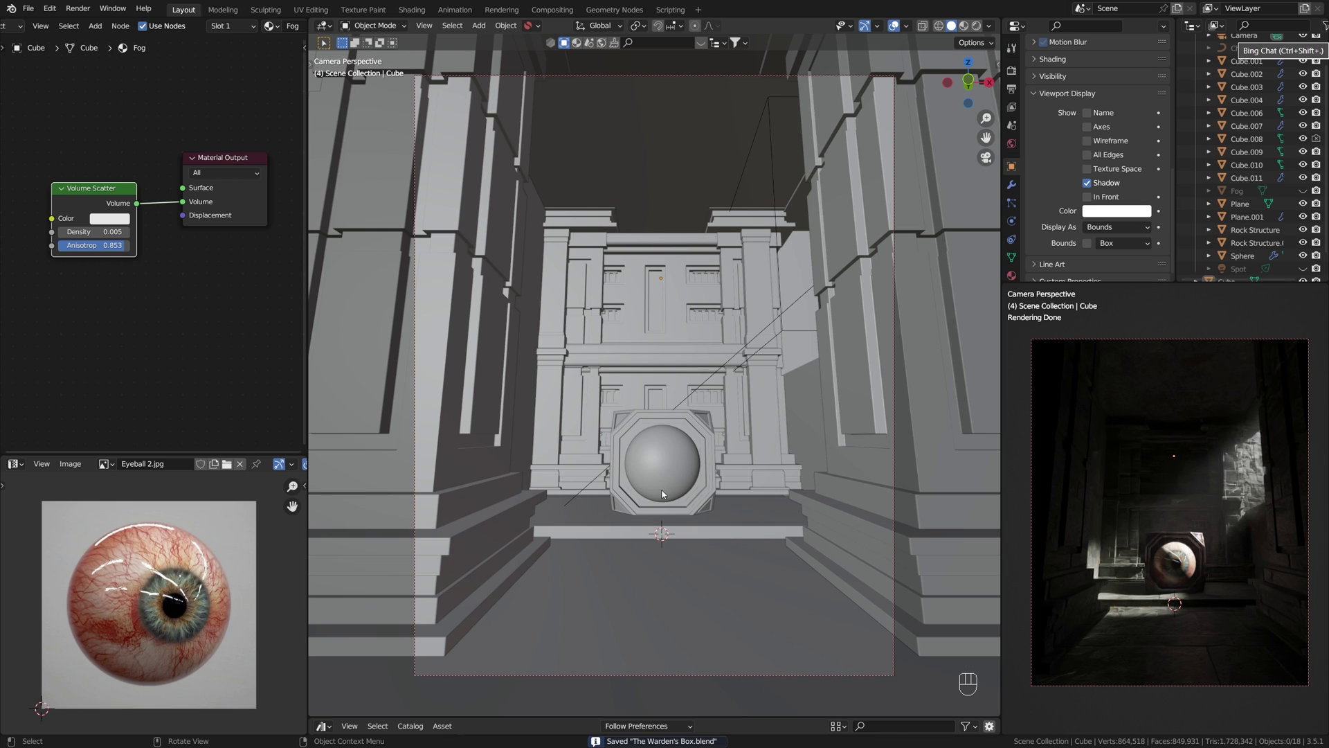
Try a Volume Scatter density of 0.205, and return it to 0.005.
left_click(128, 232)
left_click(128, 232)
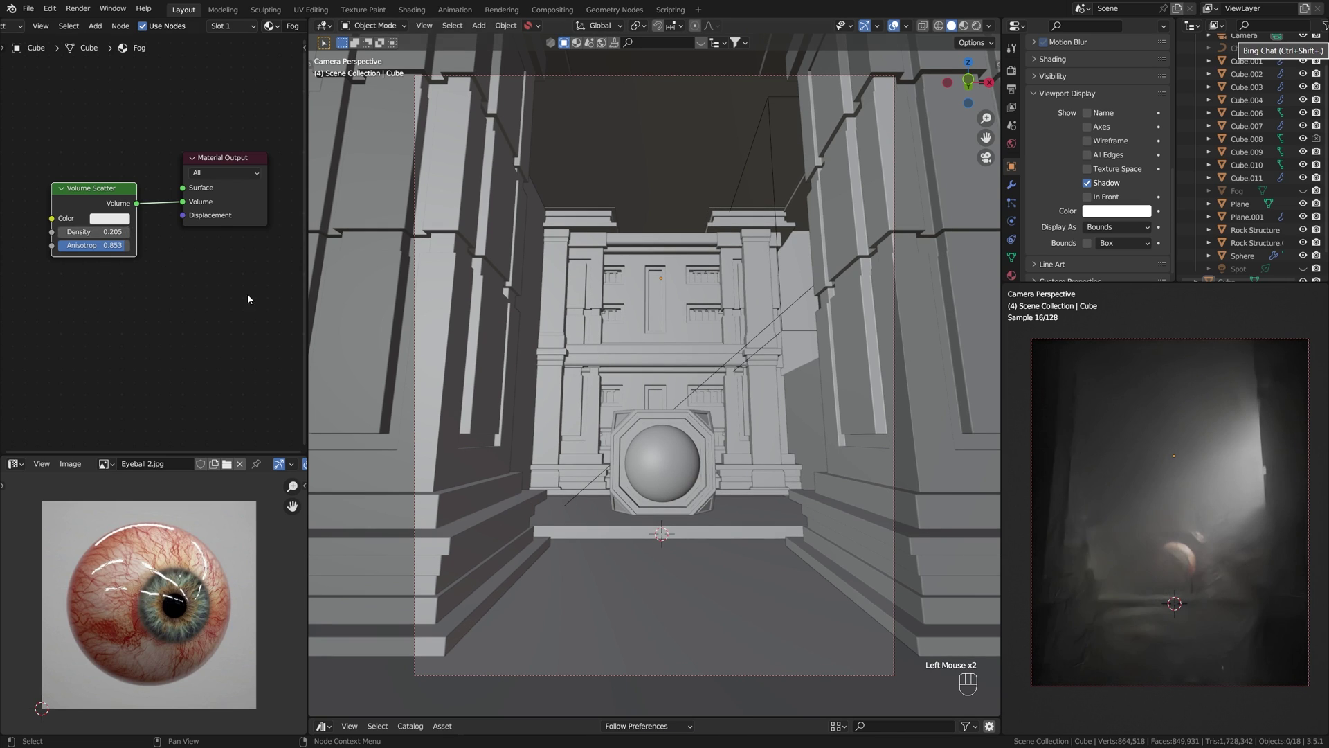
left_click(62, 232)
left_click(62, 233)
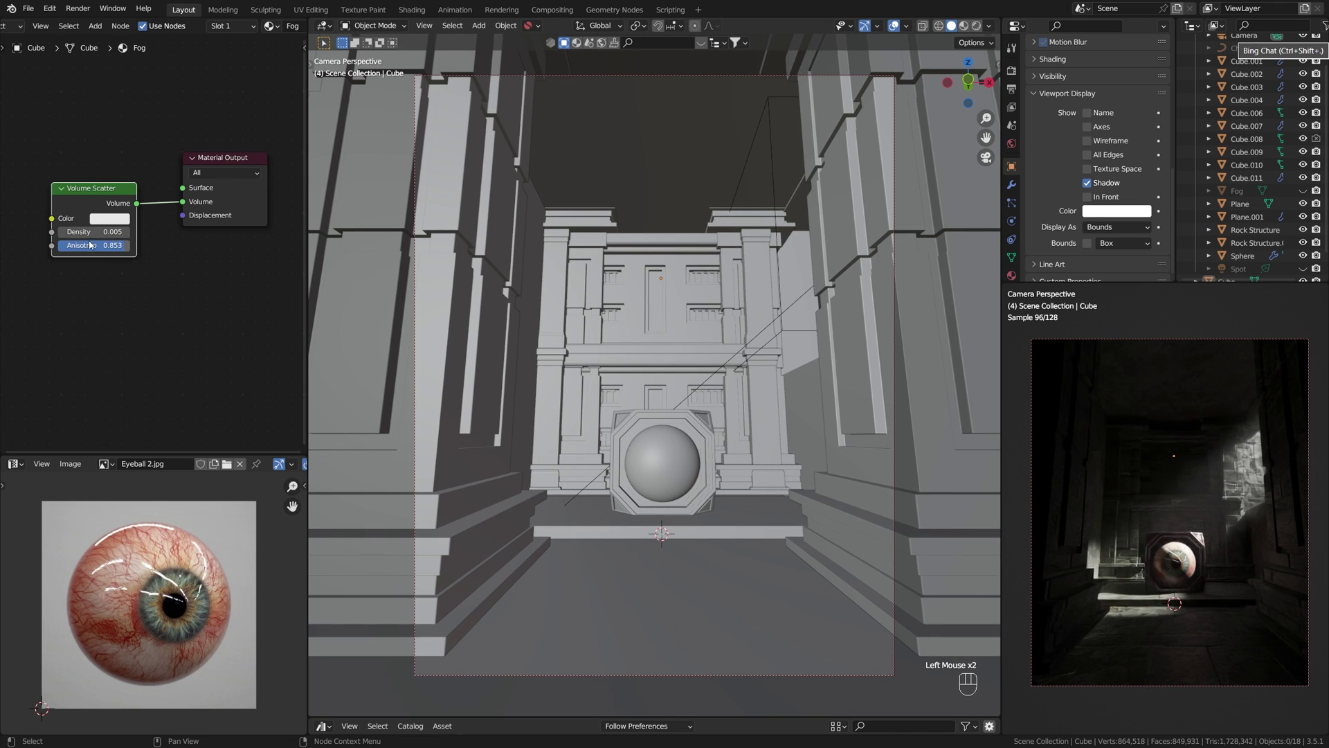
Delete the newly made fog cube around the temple, and unhide and select the existing Fog object.
scroll(886, 326, "down", 2)
scroll(893, 305, "up", 6)
middle_click_drag(898, 292, 905, 356)
scroll(898, 292, "down", 8)
left_click(873, 263)
key("x")
left_click(866, 261)
left_click(1300, 190)
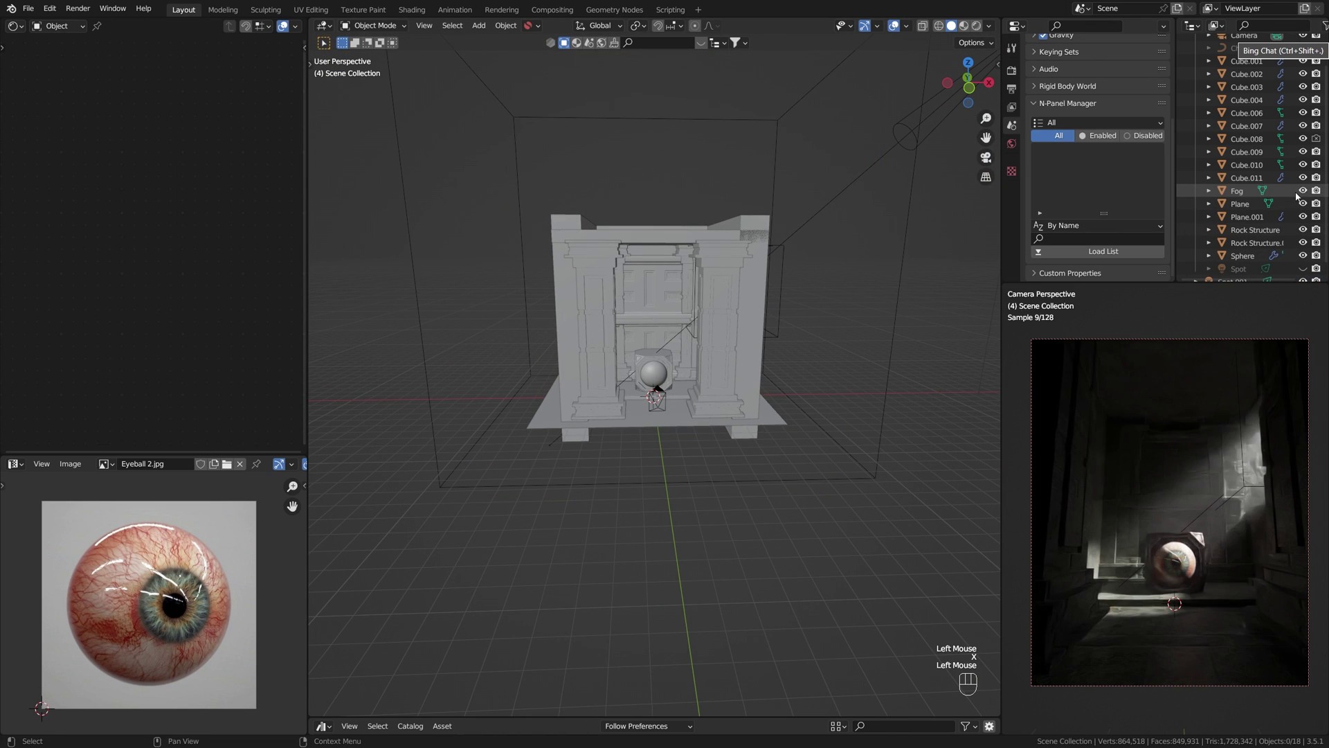
left_click(899, 255)
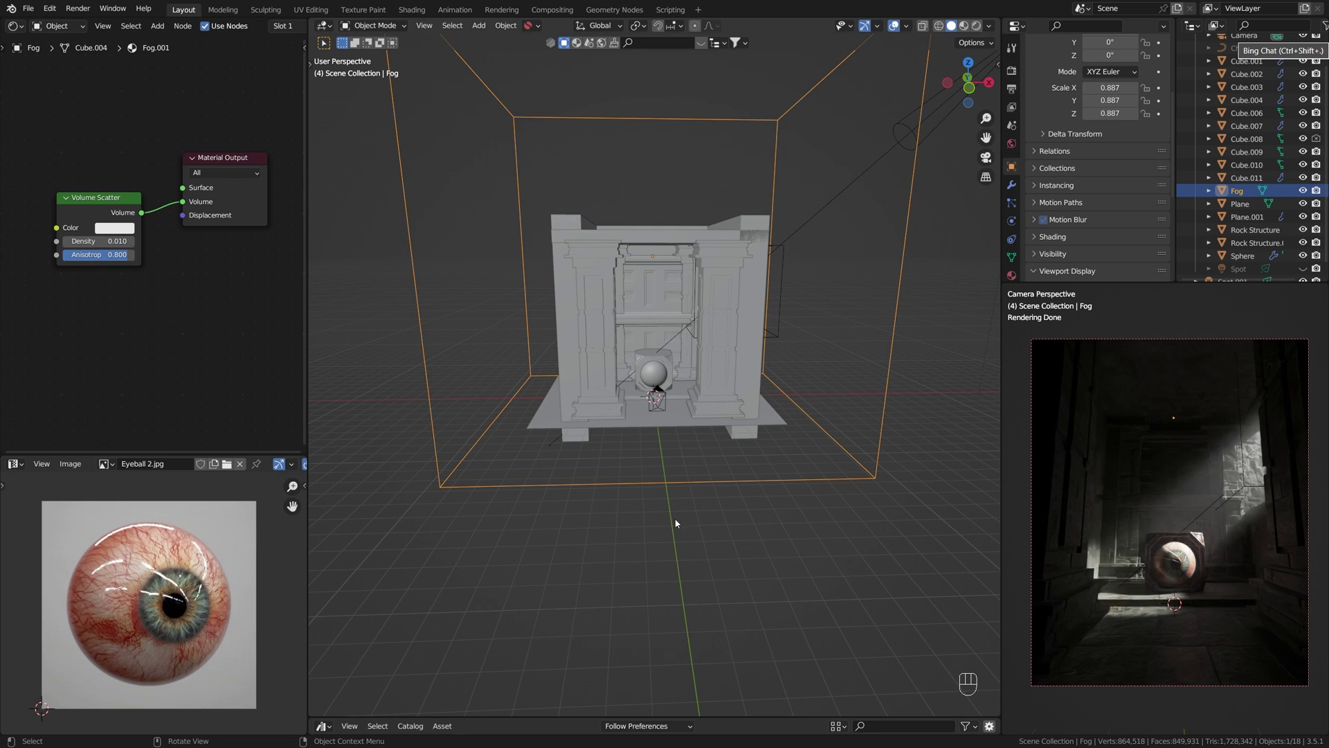
Delete the Spot.001 light, and unhide and select the original Spot light.
left_click(766, 526)
left_click(831, 199)
scroll(866, 296, "down", 2)
key("x")
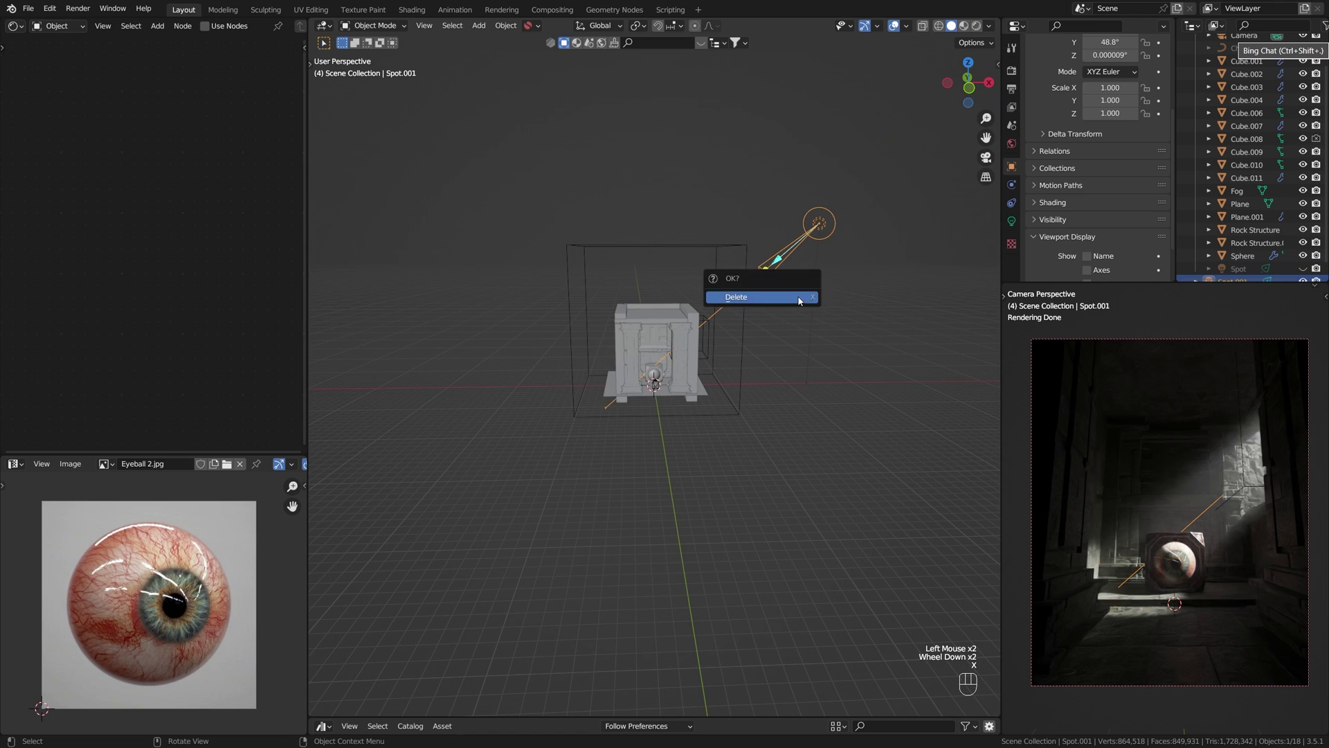
left_click(797, 294)
left_click(811, 244)
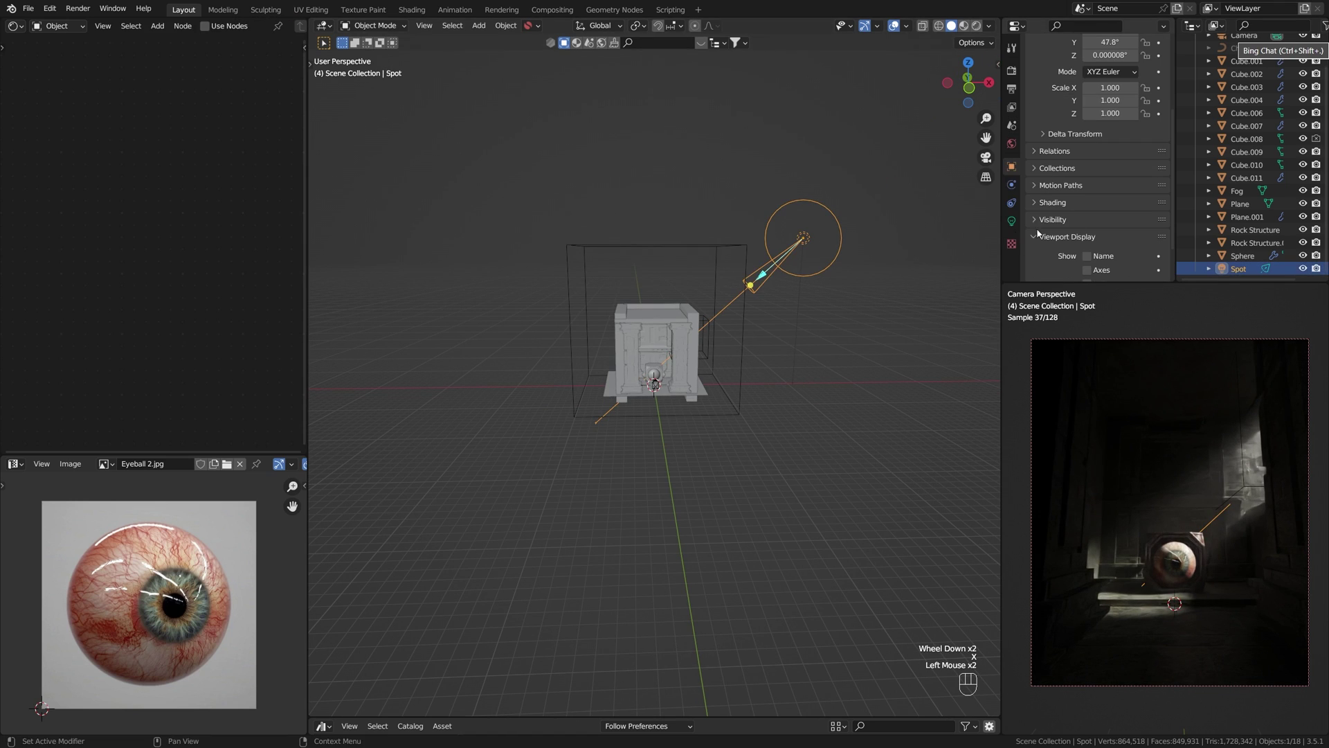
Review the Spot light's power, radius and beam shape settings, and save the file from the front view.
scroll(1036, 214, "up", 1)
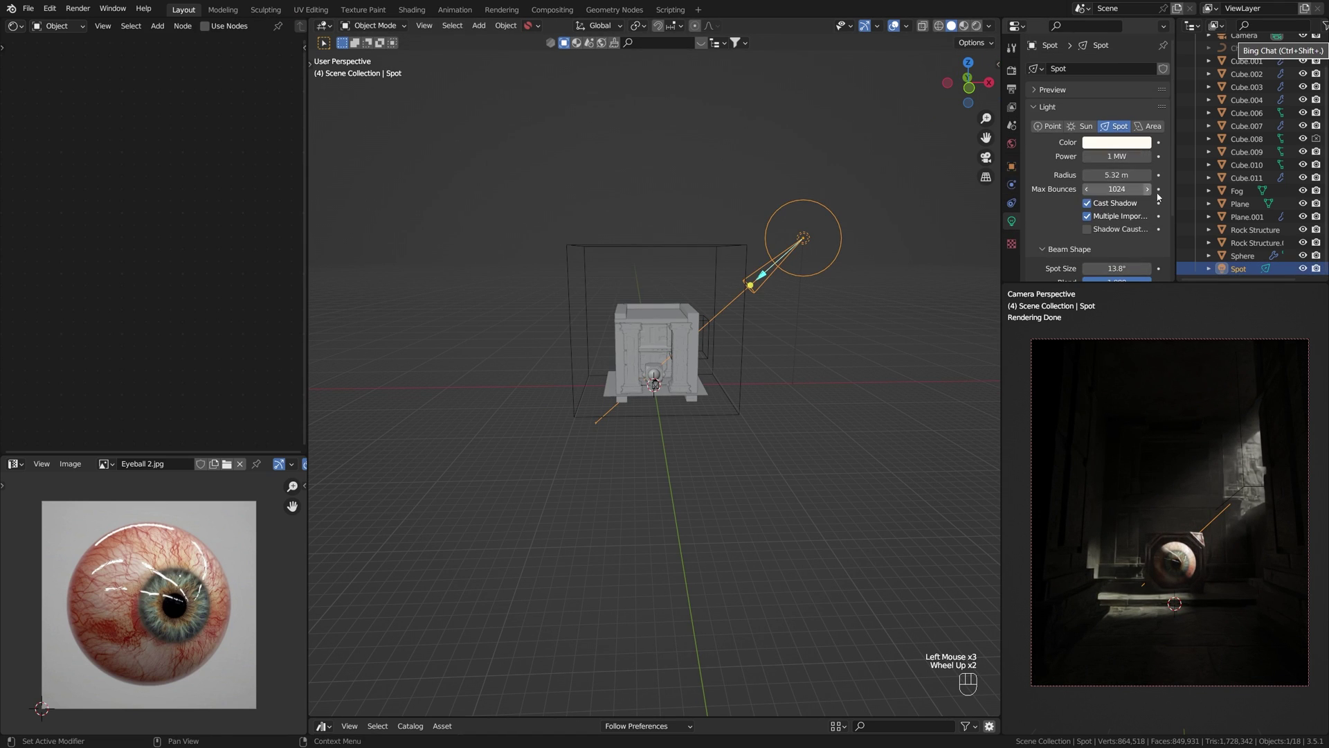
scroll(1104, 208, "down", 1)
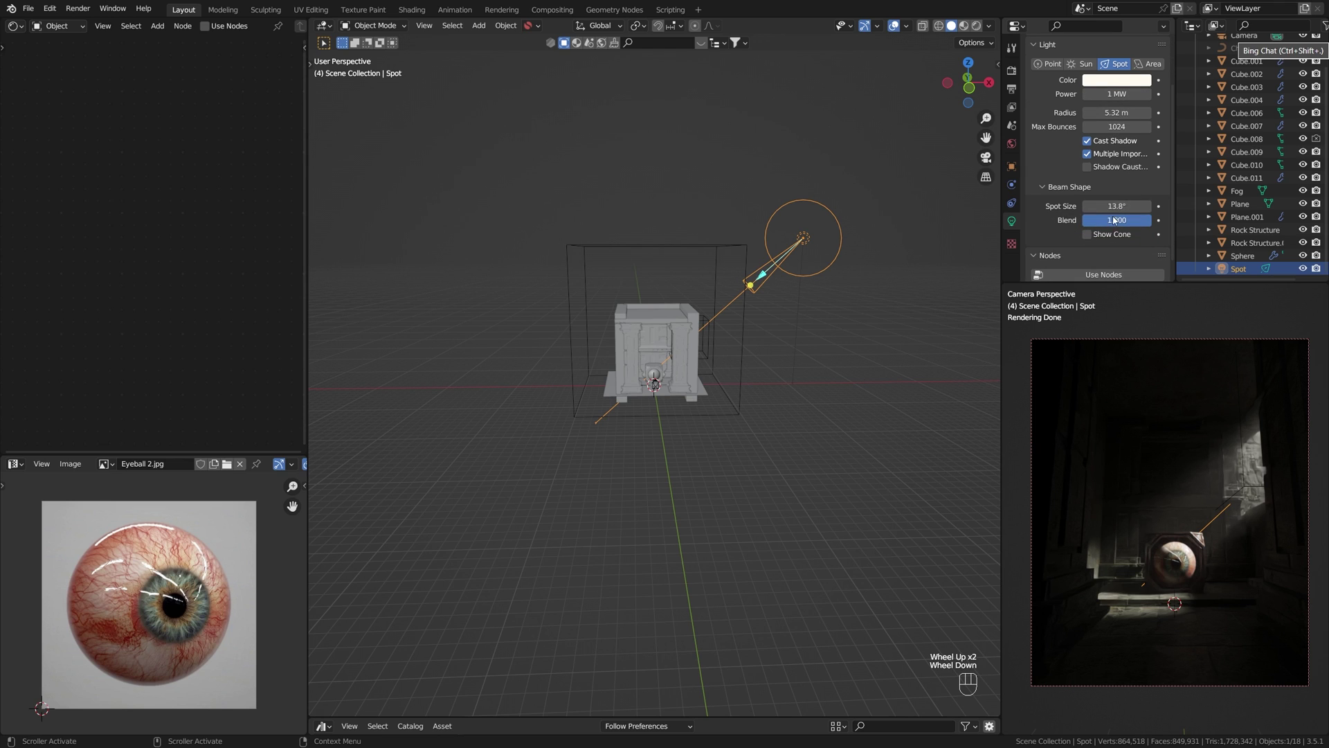
left_click(796, 355)
key("KP_1")
scroll(792, 258, "up", 2)
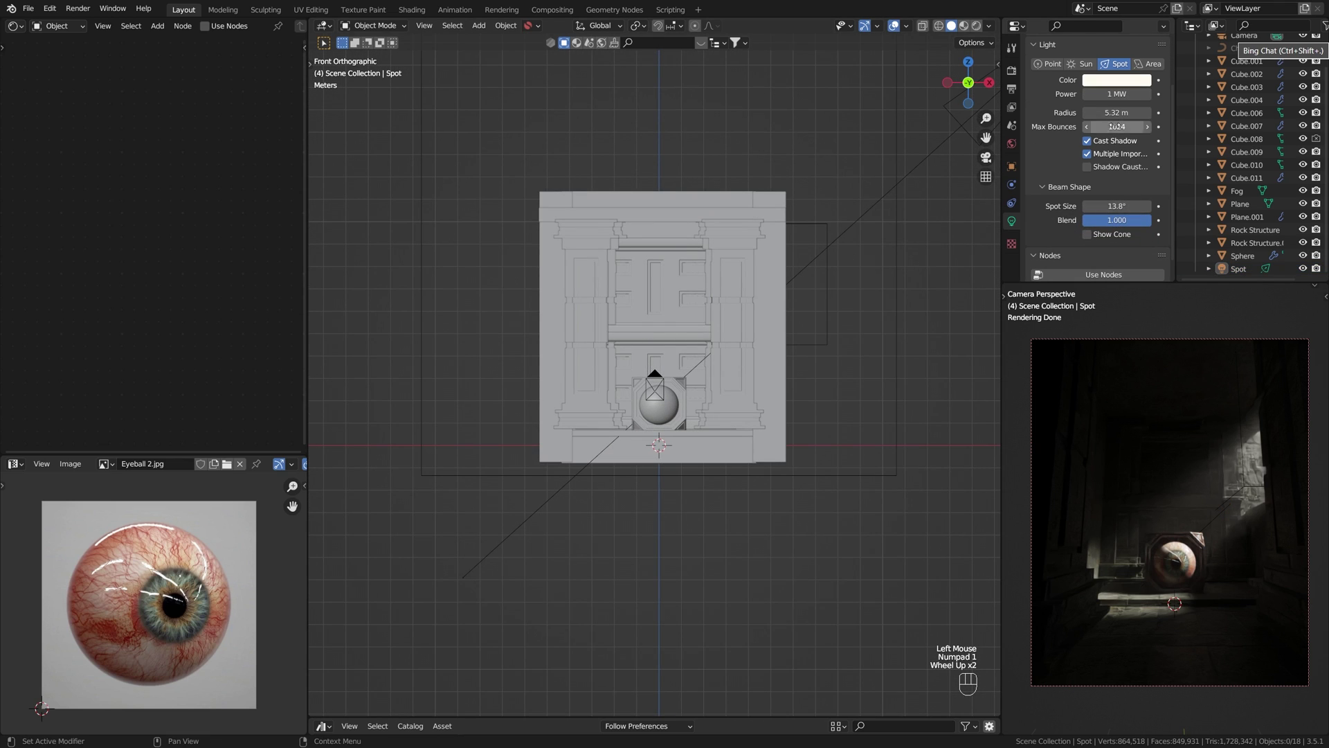
middle_click_drag(812, 208, 814, 253, "shift")
key("ctrl+s")
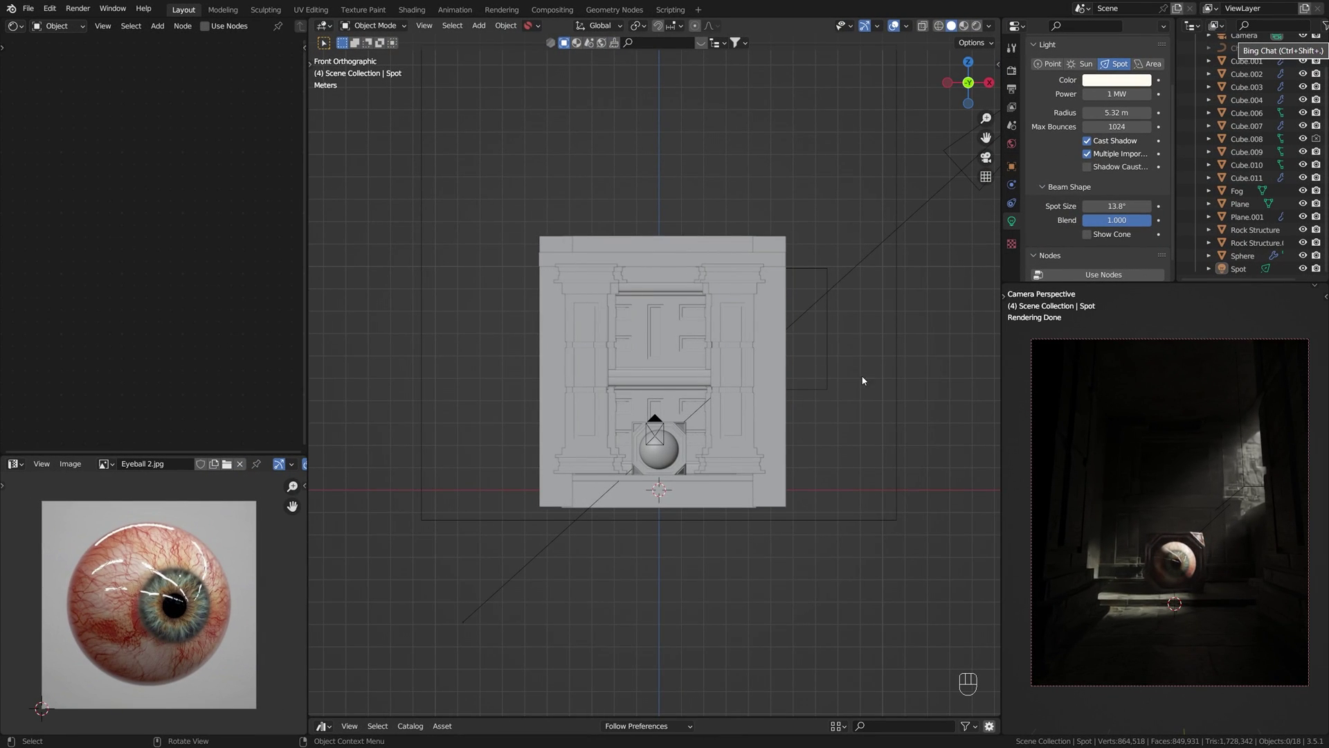
Check the temple from another angle, return to the front view, and save the file.
middle_click_drag(863, 378, 890, 501)
scroll(652, 450, "up", 2)
left_click(687, 439)
scroll(647, 429, "down", 2)
double_click(891, 502)
key("KP_1")
key("ctrl+s")
middle_click_drag(668, 434, 708, 435, "shift")
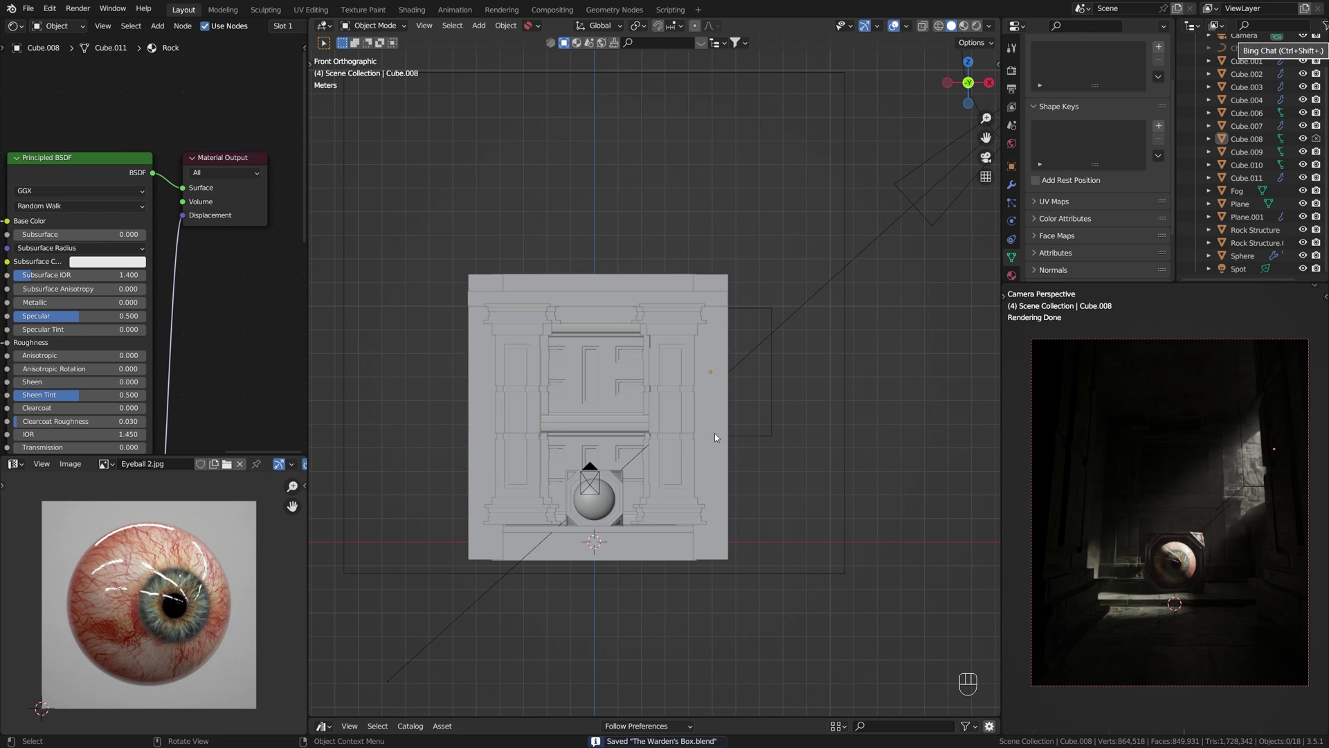
Try moving the cutter cube that forms the window in the temple's side wall, and save the file.
middle_click_drag(715, 435, 663, 436)
scroll(754, 438, "down", 2)
scroll(663, 437, "up", 2)
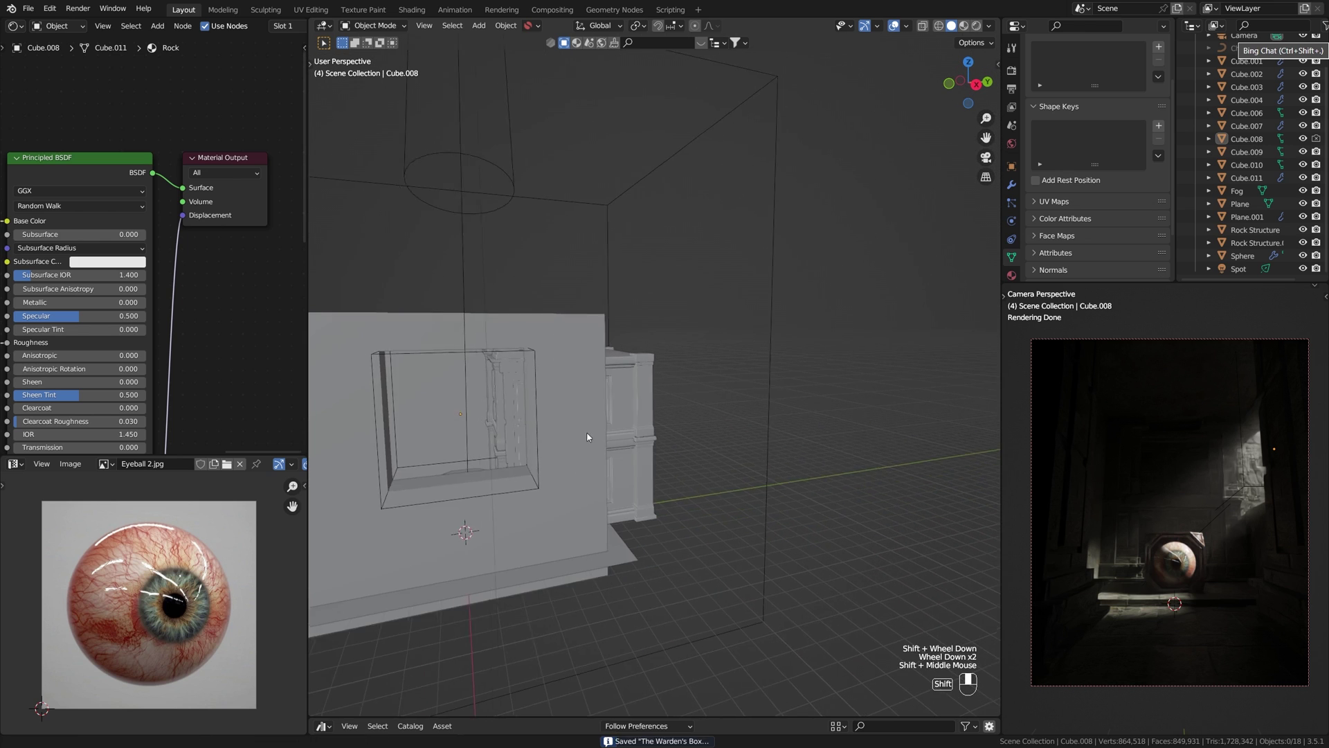
middle_click_drag(608, 434, 640, 398)
left_click(644, 395)
key("g")
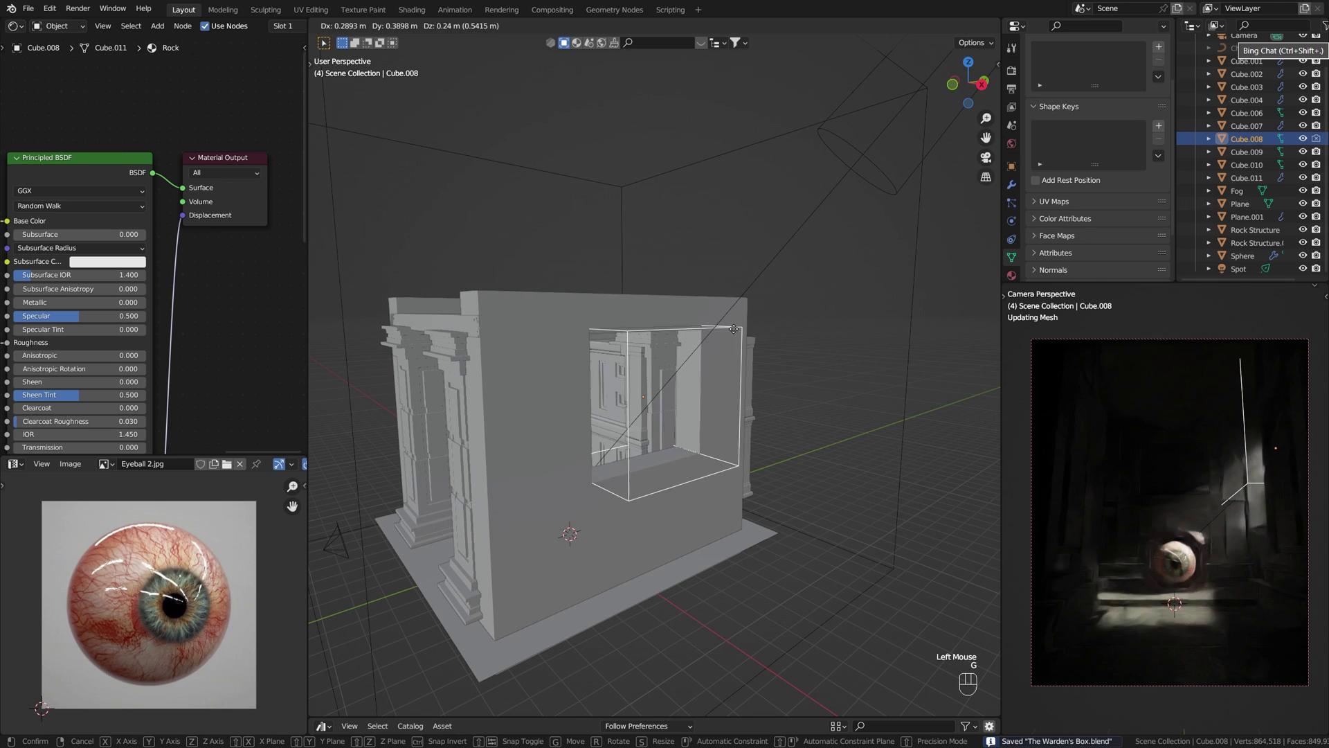
left_click(716, 347)
left_click(811, 375)
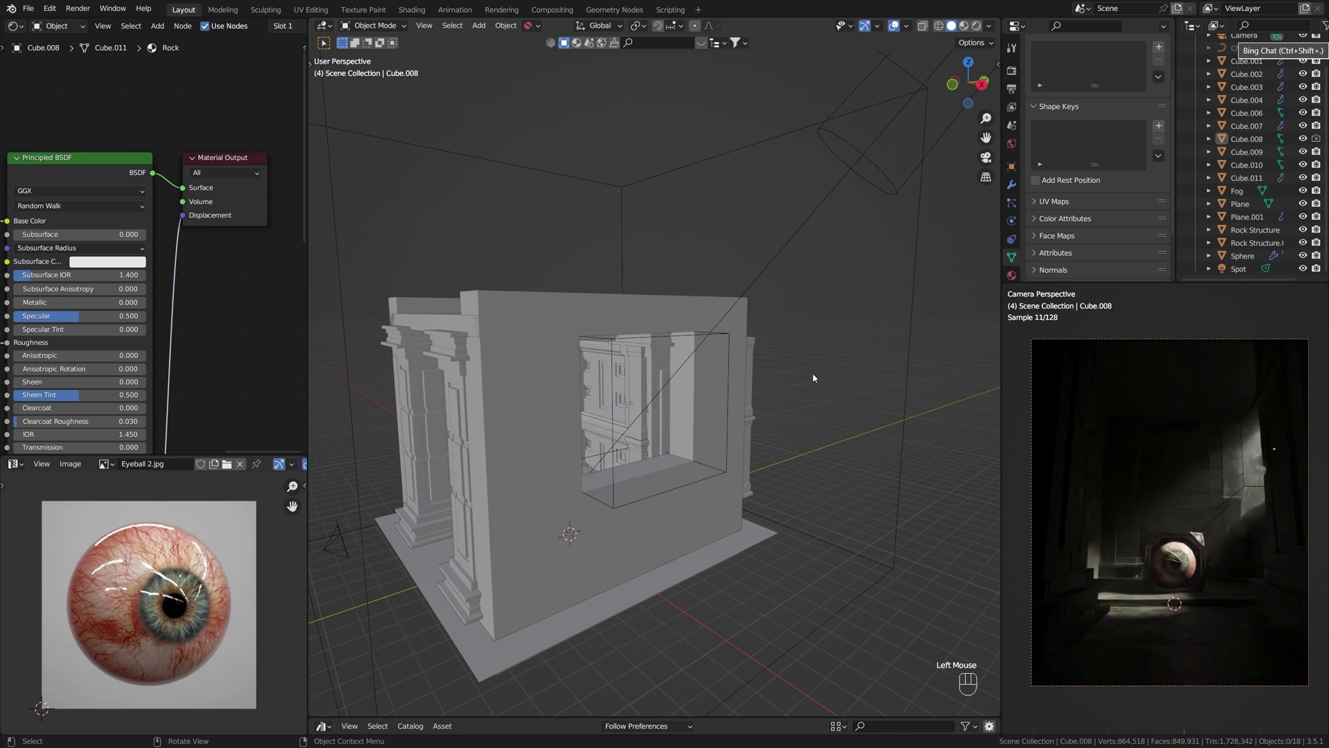
key("ctrl+s")
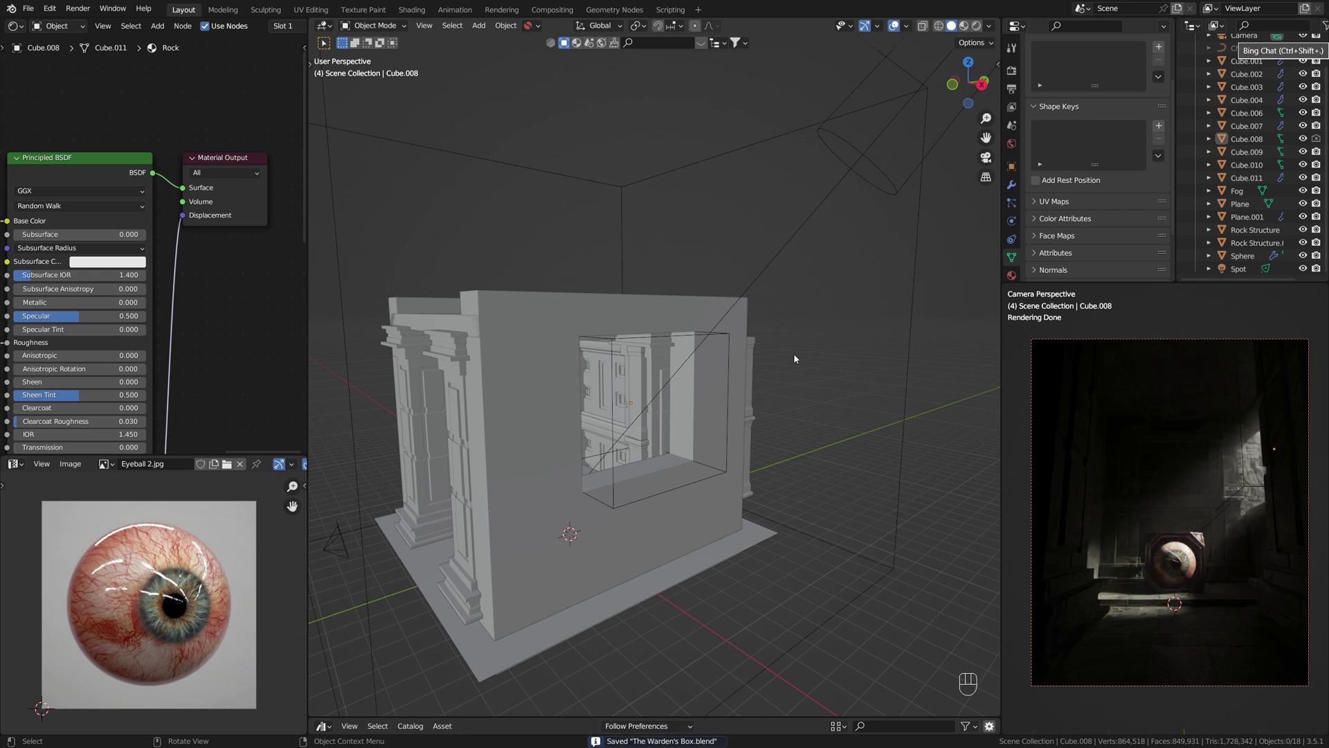
Try deleting and hiding the window's cutter cube, undoing both attempts.
left_click(728, 335)
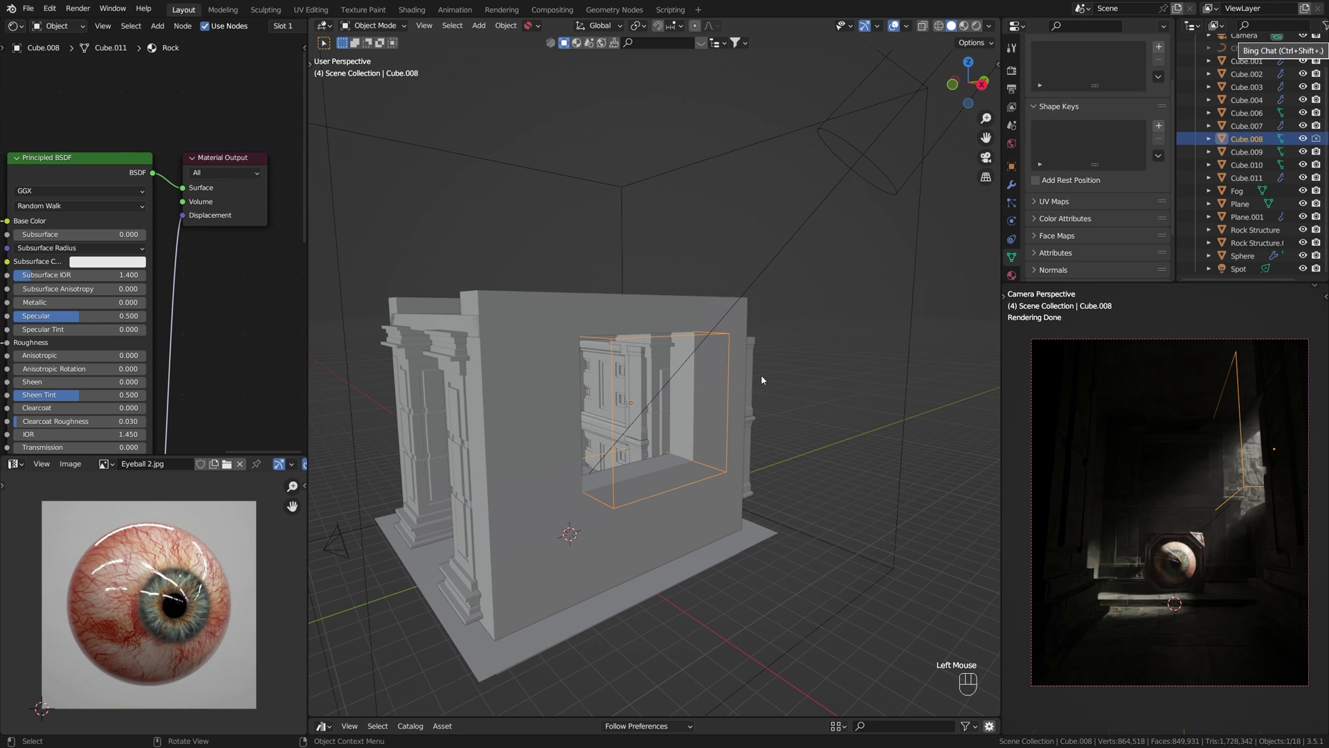
key("x")
left_click(758, 333)
middle_click_drag(584, 394, 618, 400)
key("ctrl+z")
left_click(1073, 309)
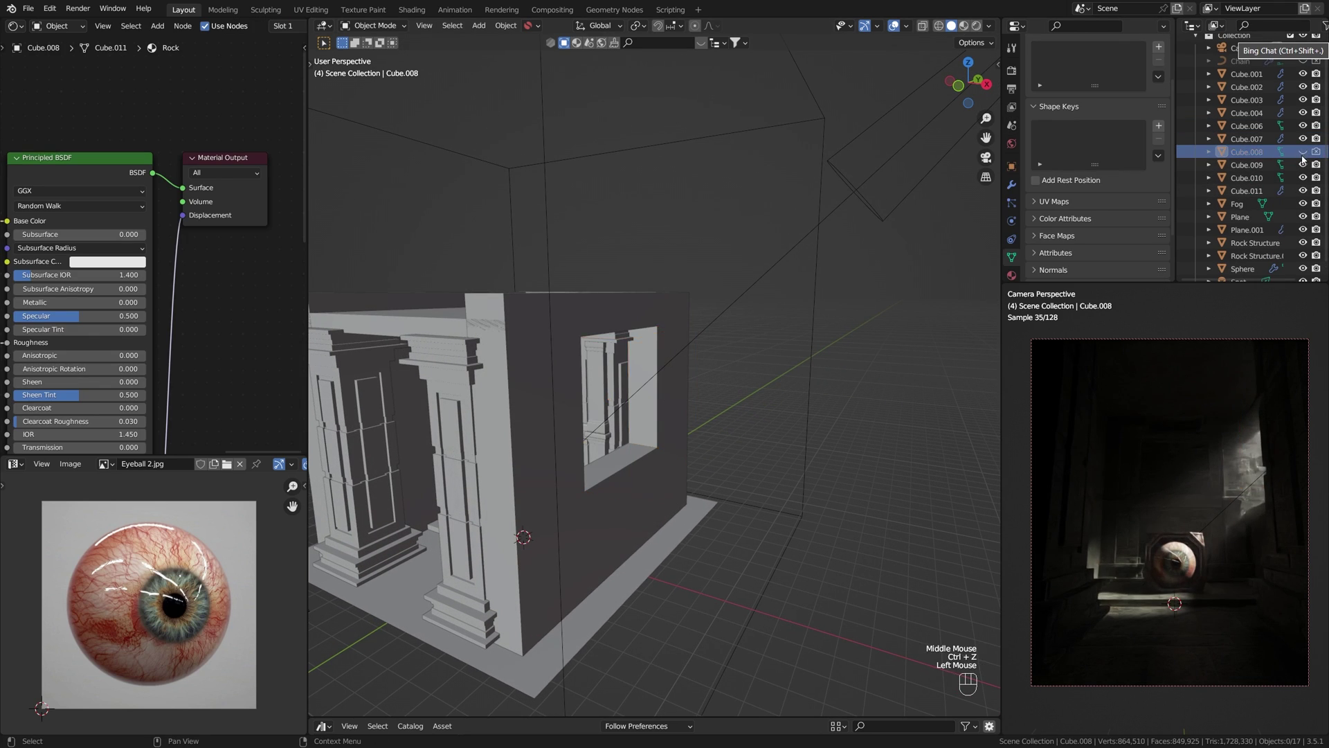
key("ctrl+z")
Delete the cutter cube that opens the window in the temple's side wall.
key("x")
left_click(700, 349)
scroll(609, 376, "down", 2)
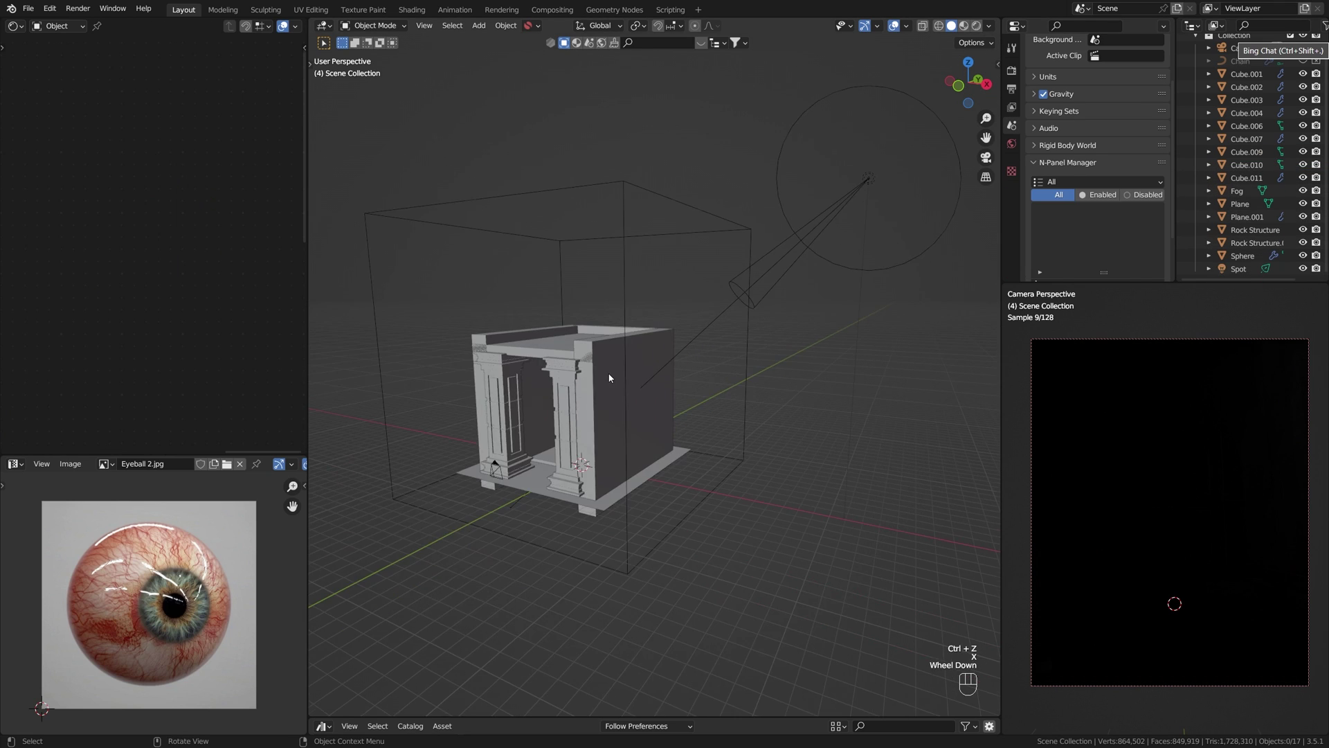
Add a new mesh cube to the scene and scale it to window size.
scroll(640, 366, "up", 1)
middle_click_drag(648, 363, 649, 362)
key("shift+a")
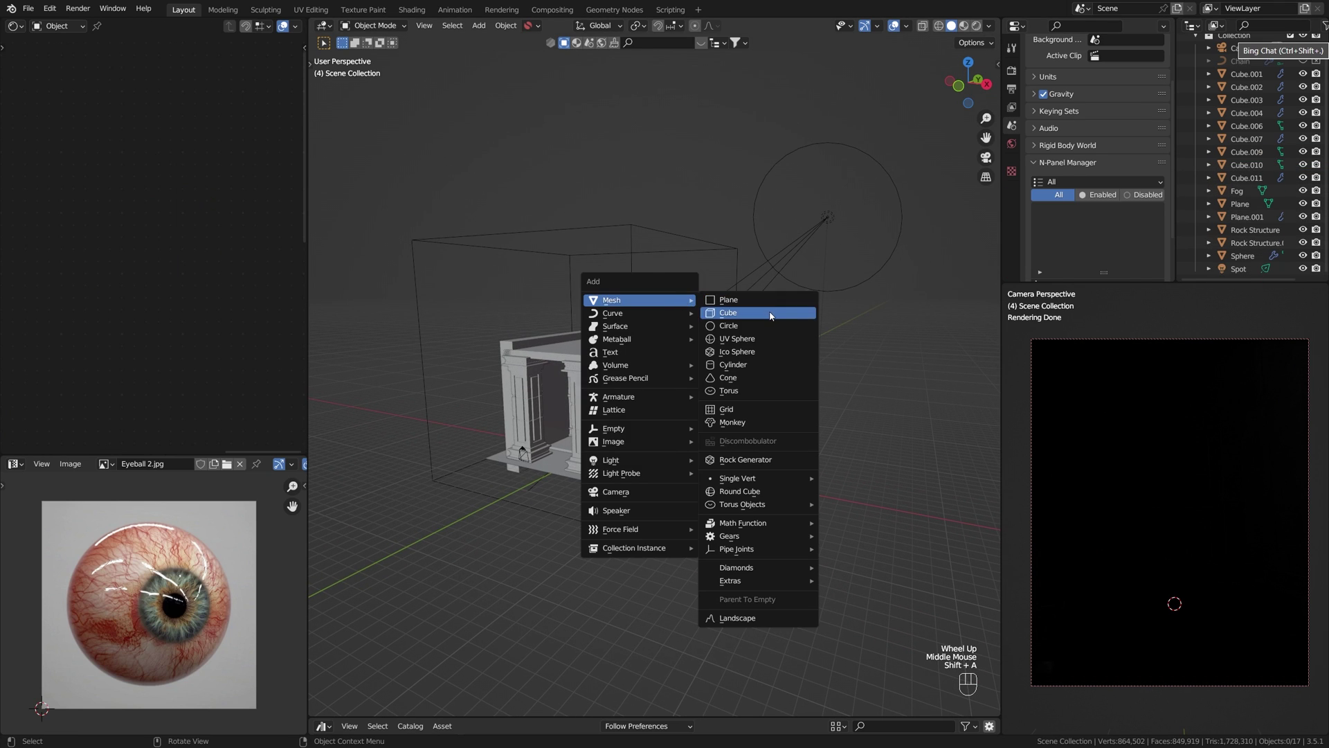
left_click(726, 313)
key("s")
left_click(824, 378)
Raise the new cube along Z and shift it along X into the temple's side wall.
key("g")
key("z")
left_click(807, 322)
key("g")
key("x")
left_click(850, 333)
Position the cube on the side wall in Right Orthographic view and scale it down slightly.
key("KP_1")
key("KP_3")
scroll(777, 389, "up", 2)
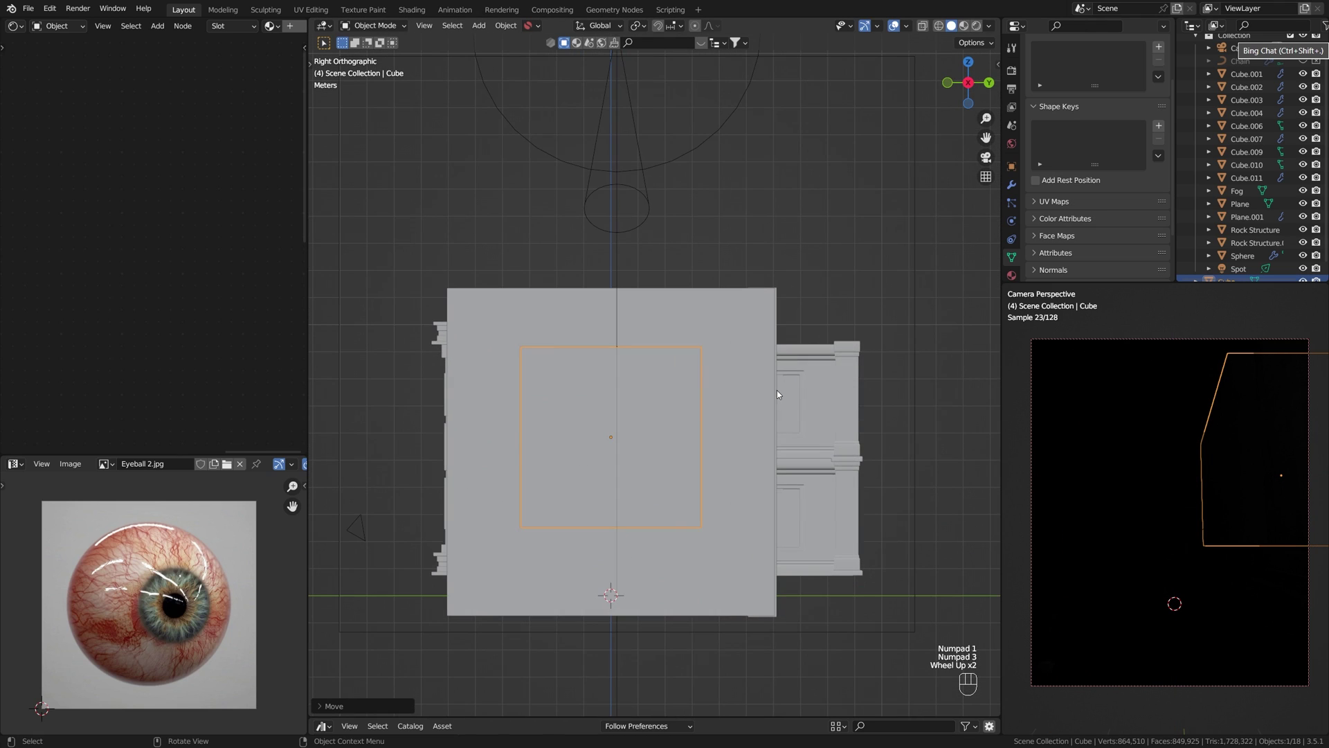
key("g")
left_click(742, 365)
key("s")
left_click(778, 341)
Adjust the cube's position so it passes through the temple's side wall.
middle_click_drag(778, 341, 849, 389)
key("g")
scroll(849, 389, "down", 2)
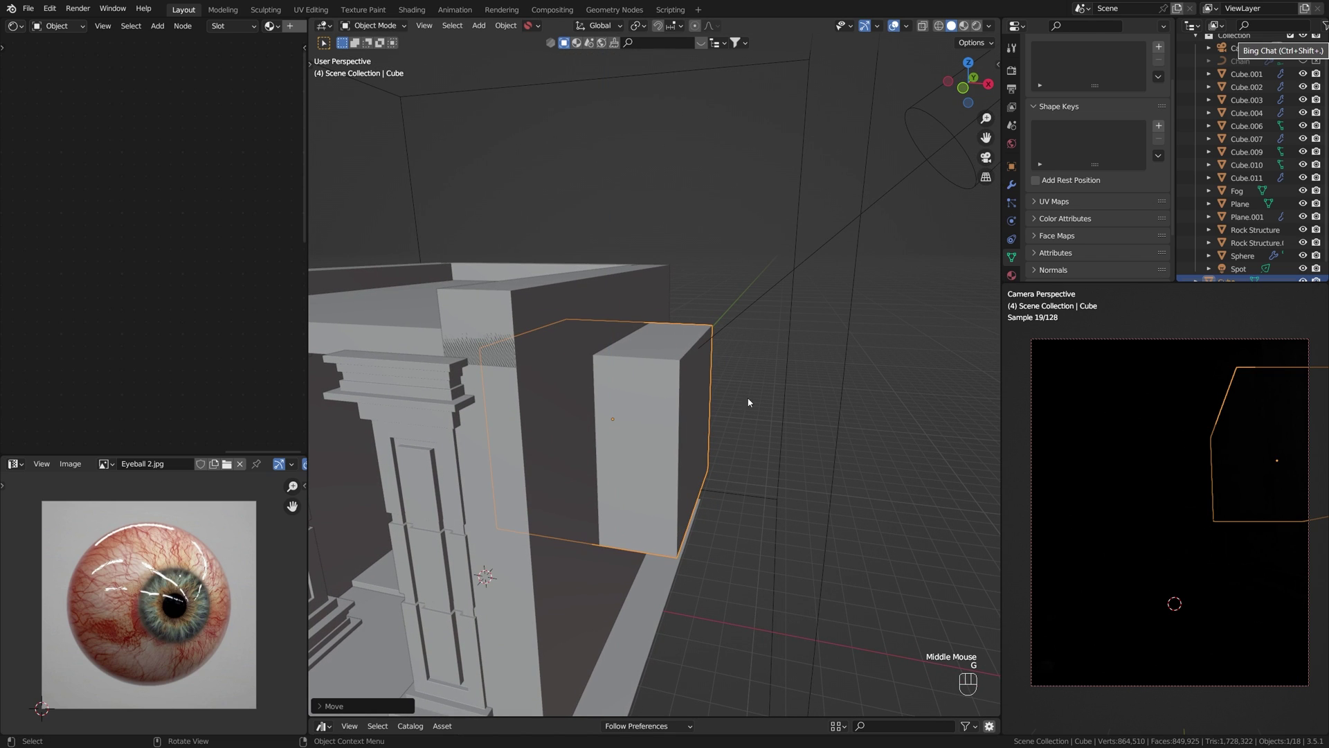
left_click(753, 403)
Cut a window opening through the temple's side wall by subtracting the cube from the wall with a Boolean difference.
middle_click_drag(753, 403, 671, 347)
scroll(563, 343, "up", 3)
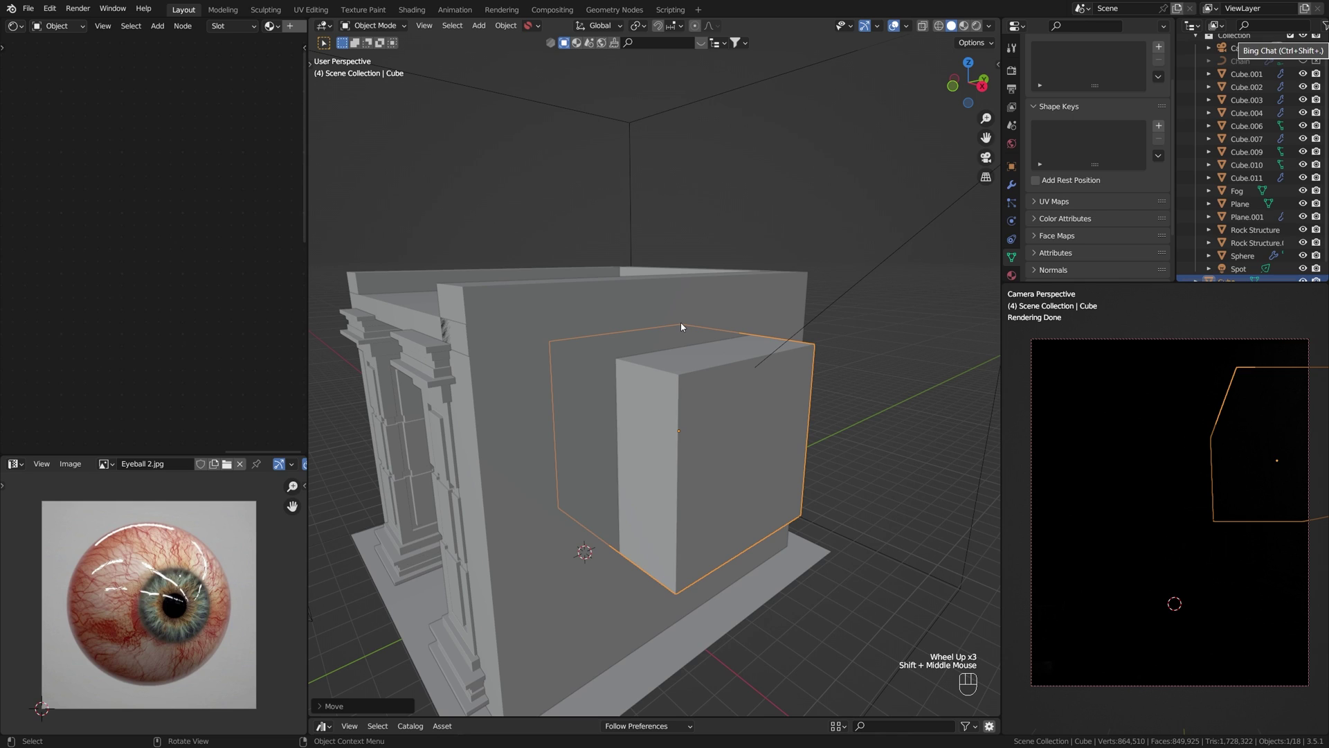
left_click(645, 302, "shift")
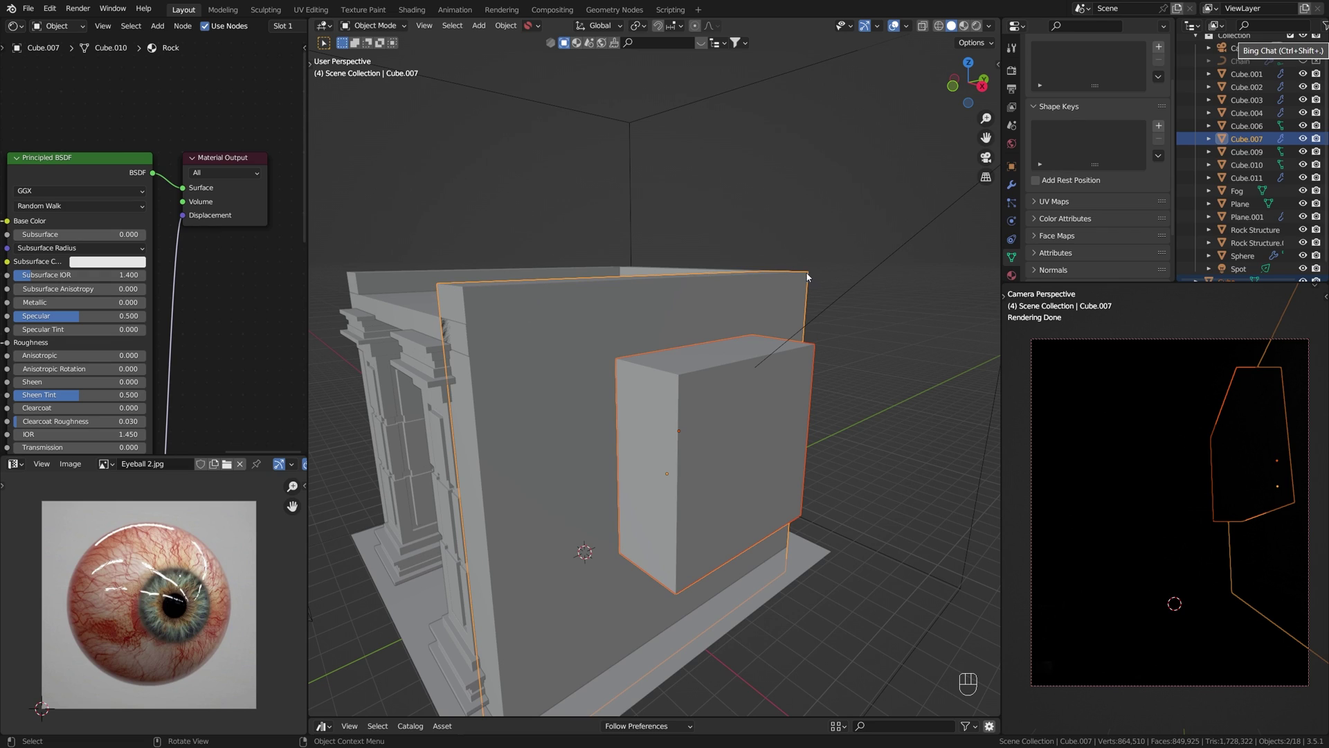
key("ctrl")
key("ctrl+KP_Subtract")
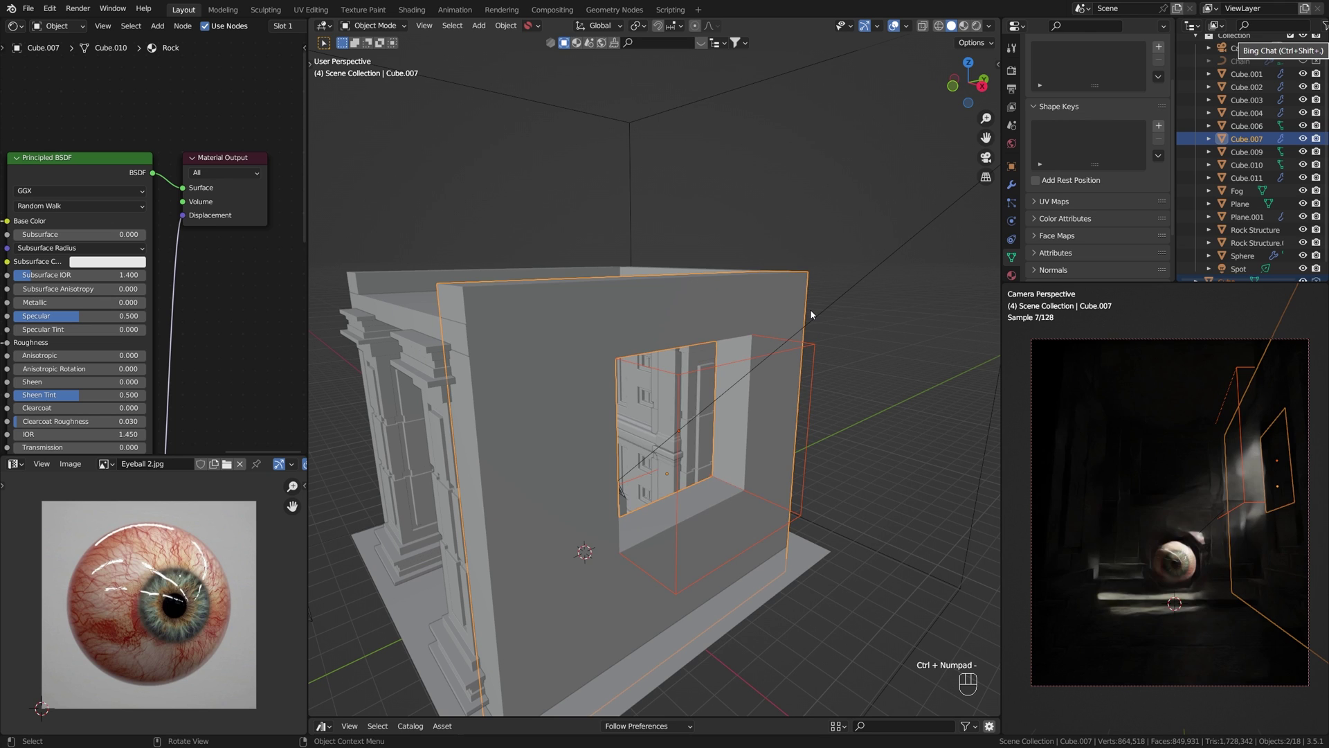
Slide the window's cutter cube along the global Y axis to reposition the opening in the side wall.
left_click(878, 364)
middle_click_drag(878, 365, 727, 344)
left_click(733, 335)
key("g")
key("x")
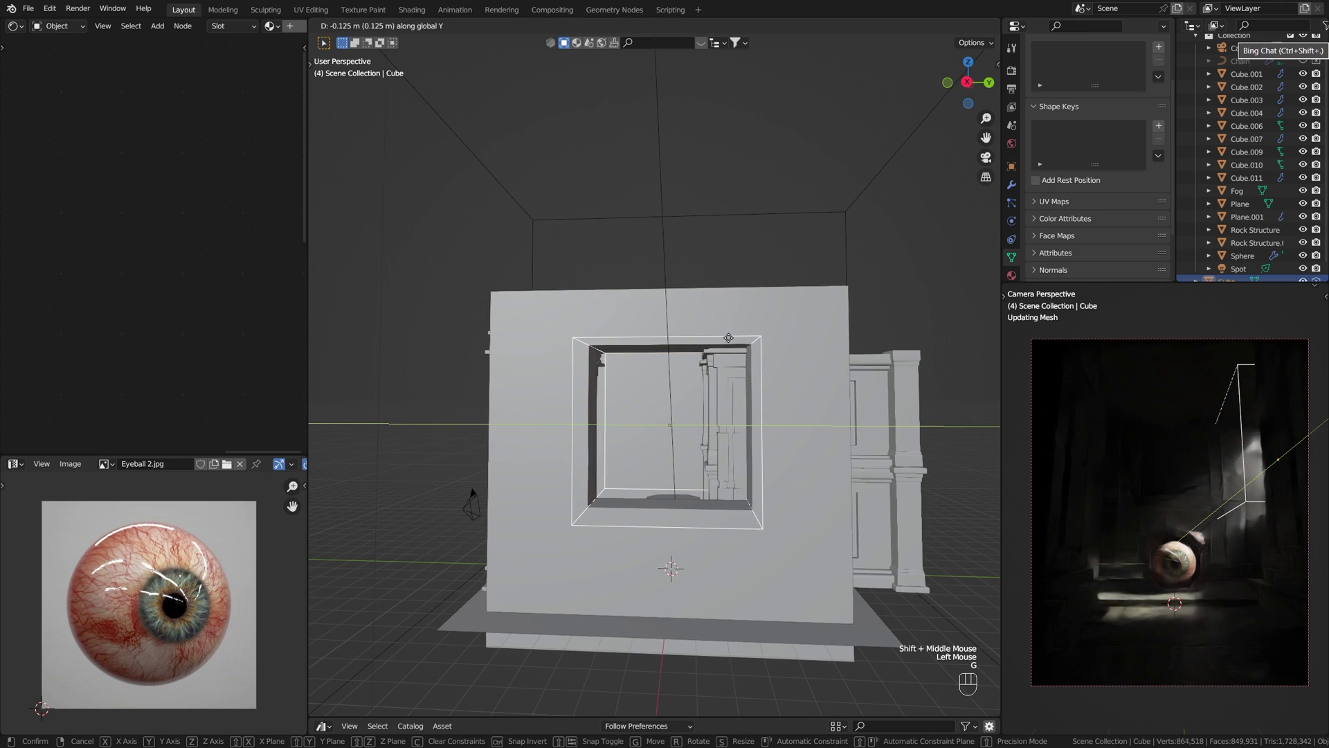
left_click(726, 335)
left_click(703, 265)
middle_click_drag(703, 264, 700, 327)
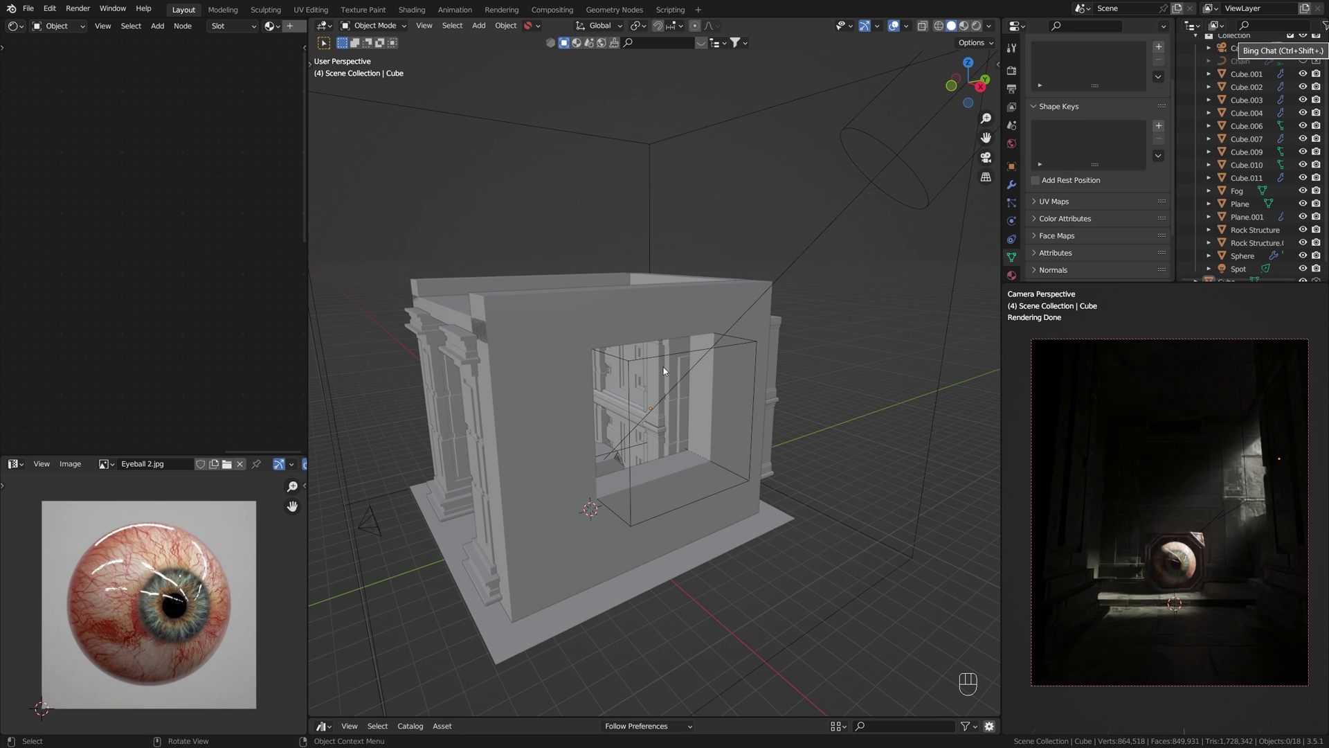
Try moving the window's cutter cube to other positions and undo each move.
left_click(758, 370)
key("g")
left_click(583, 215)
key("ctrl+z")
key("x")
left_click(731, 344)
key("ctrl+z")
left_click(863, 393)
Save the blend file with the window cut into the side wall.
key("KP_1")
middle_click_drag(662, 415, 737, 447)
key("ctrl+s")
scroll(682, 436, "up", 3)
scroll(683, 436, "down", 3)
middle_click_drag(676, 419, 557, 389)
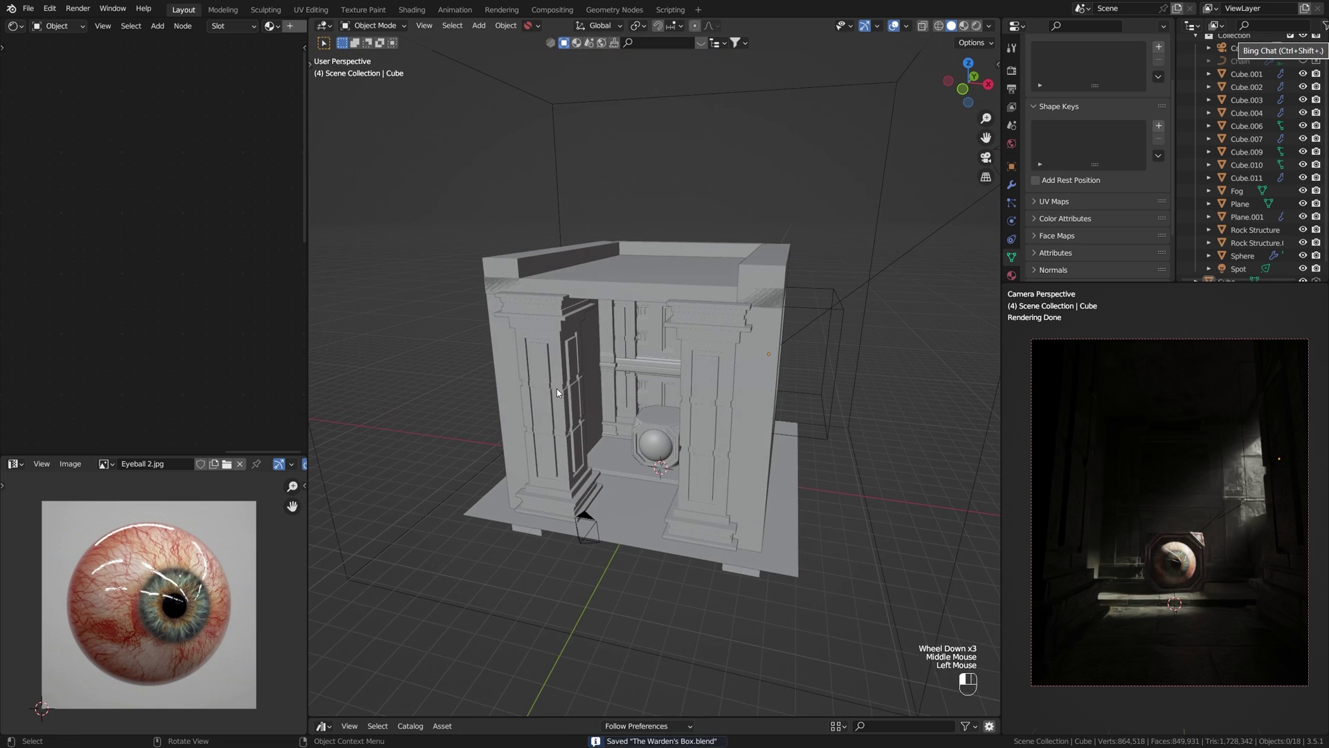
Select the front pillar on the window side, clear the selection, and save the blend file again.
left_click(556, 388)
left_click(712, 407)
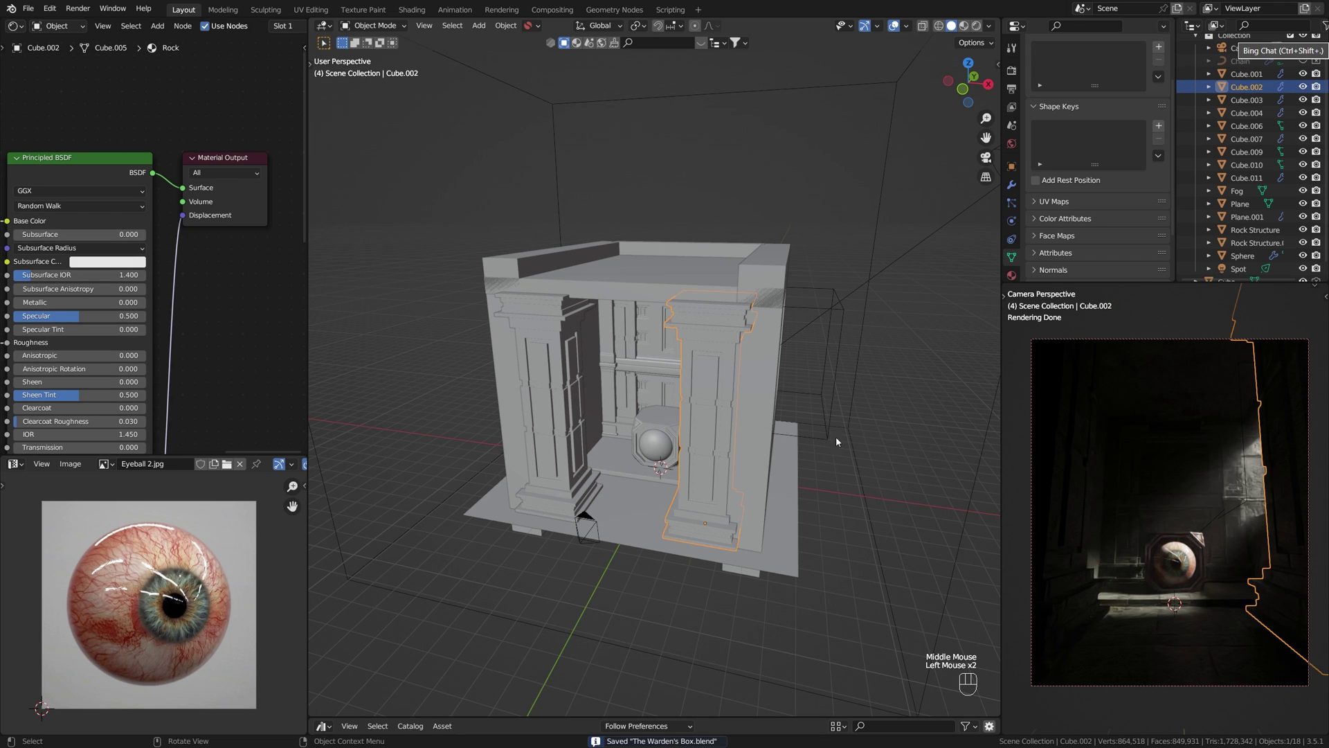
left_click(916, 463)
key("ctrl+s")
middle_click_drag(916, 463, 889, 453)
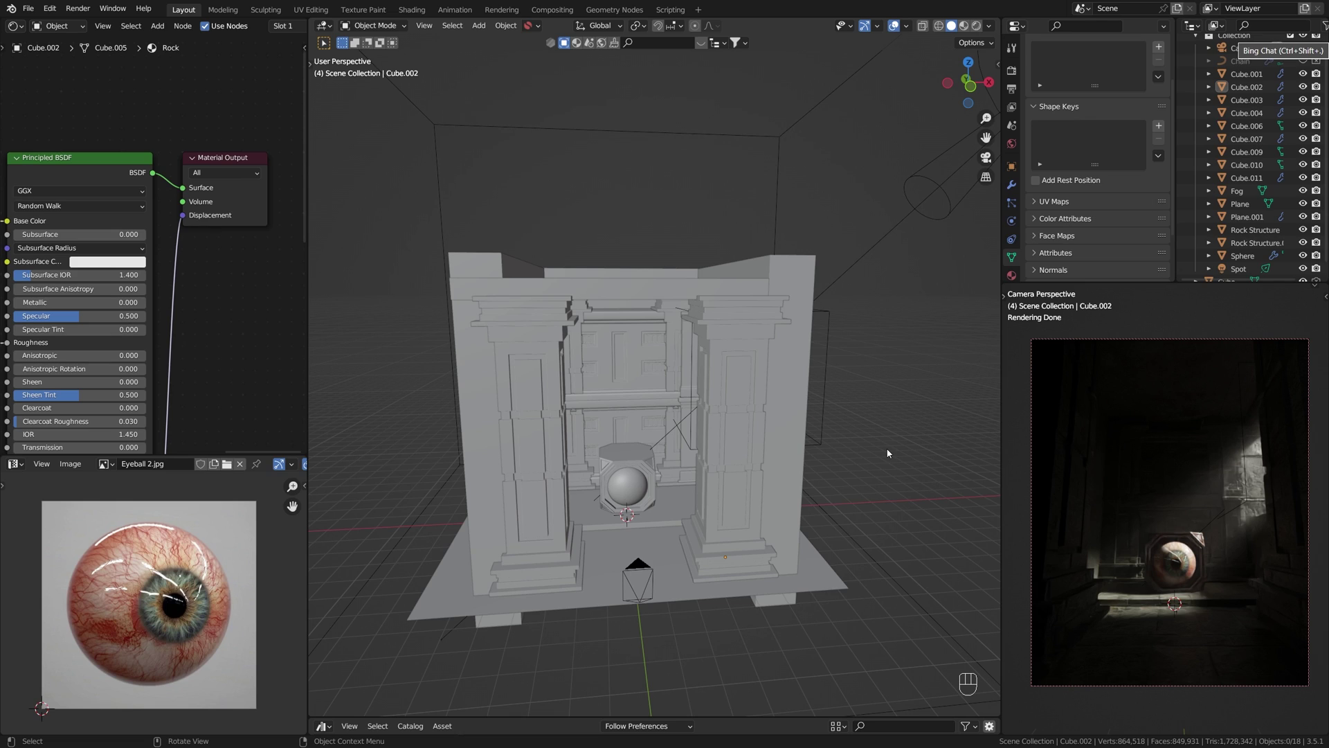
left_click(914, 447)
key("ctrl+s")
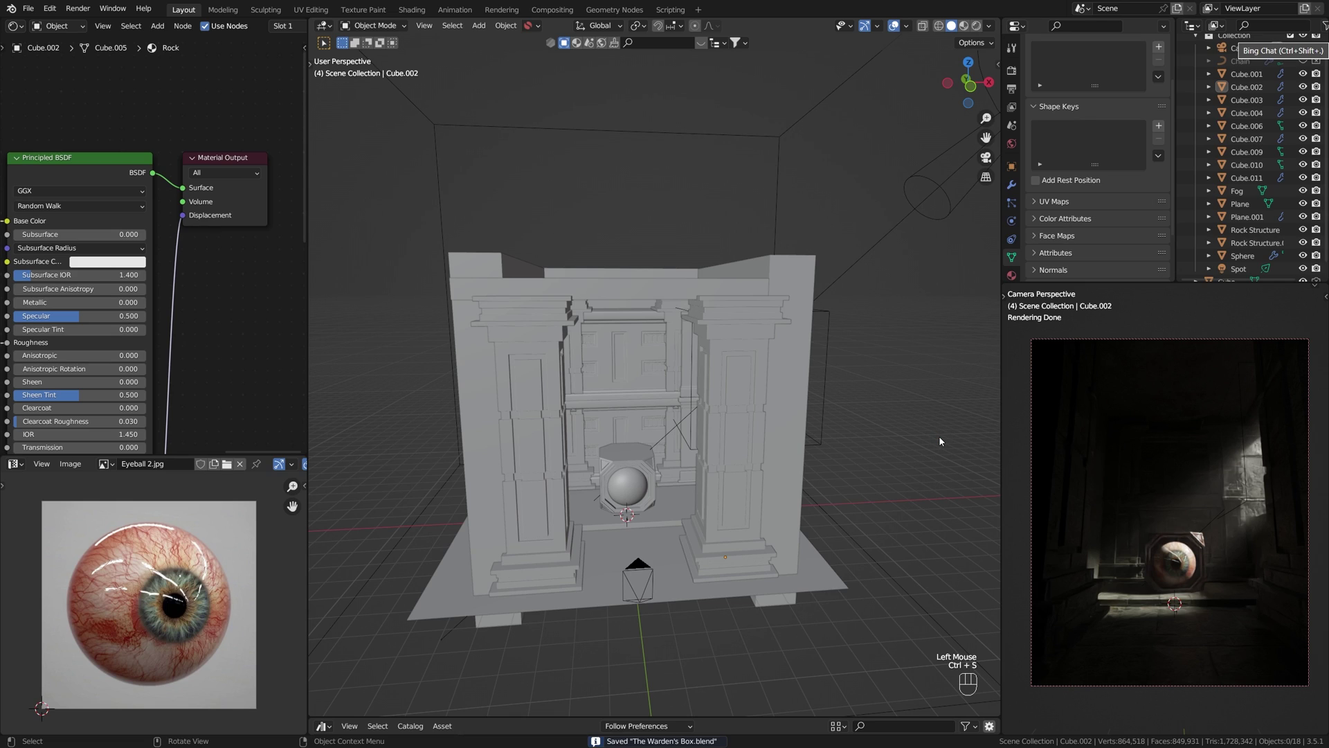